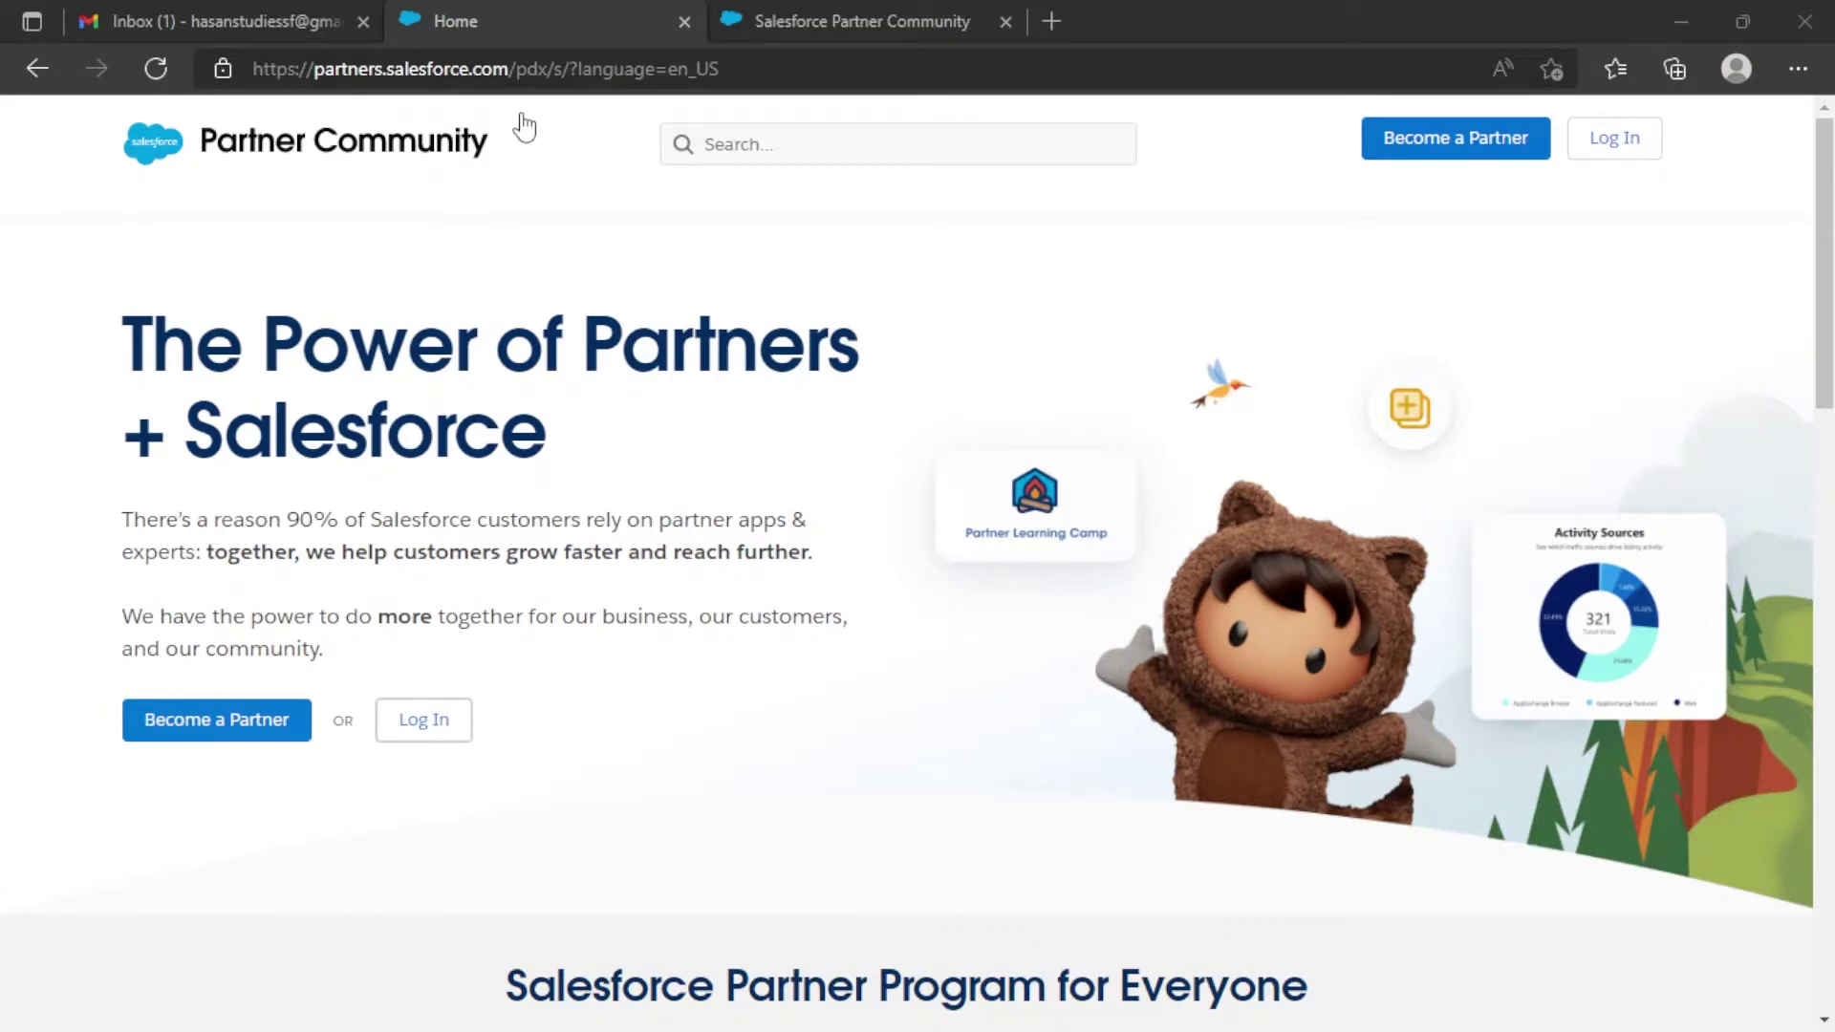
On partners.salesforce.com, choose Become a Partner, then Join the Partner Community.
{"action": "left_click_drag", "start_coordinate": [313, 68], "coordinate": [508, 68]}
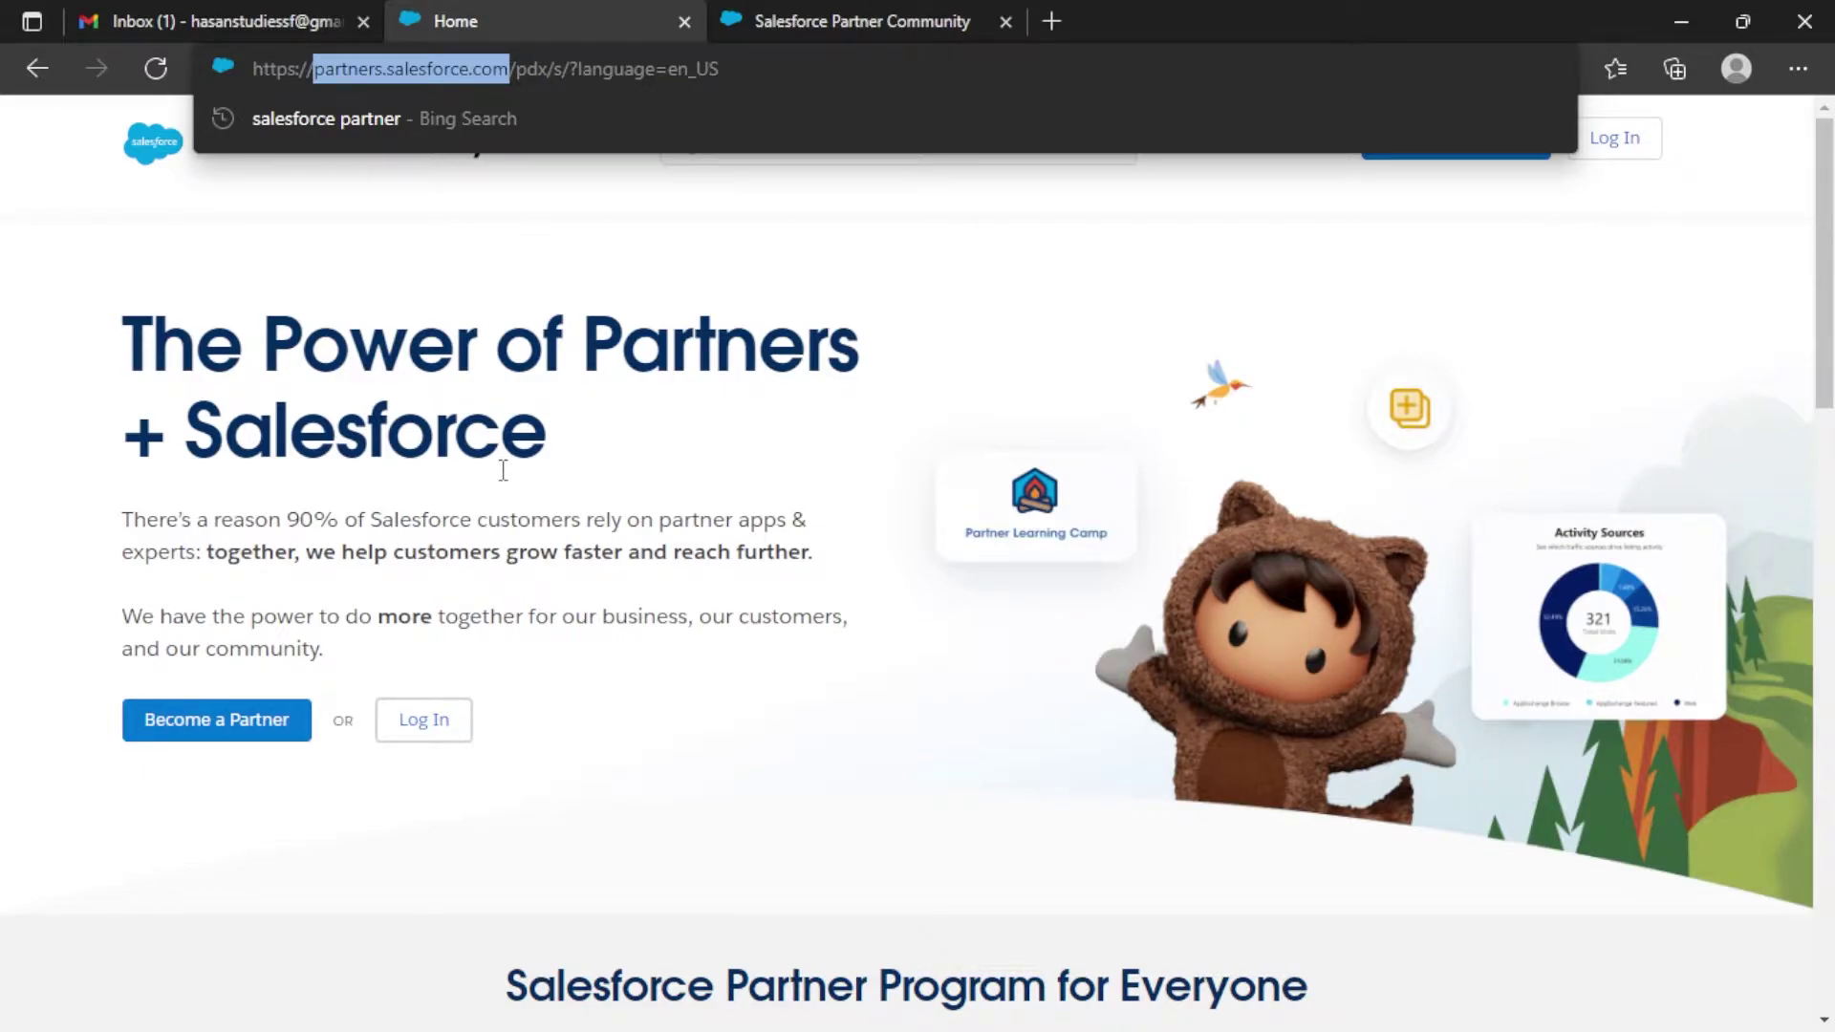
{"action": "left_click", "coordinate": [703, 618]}
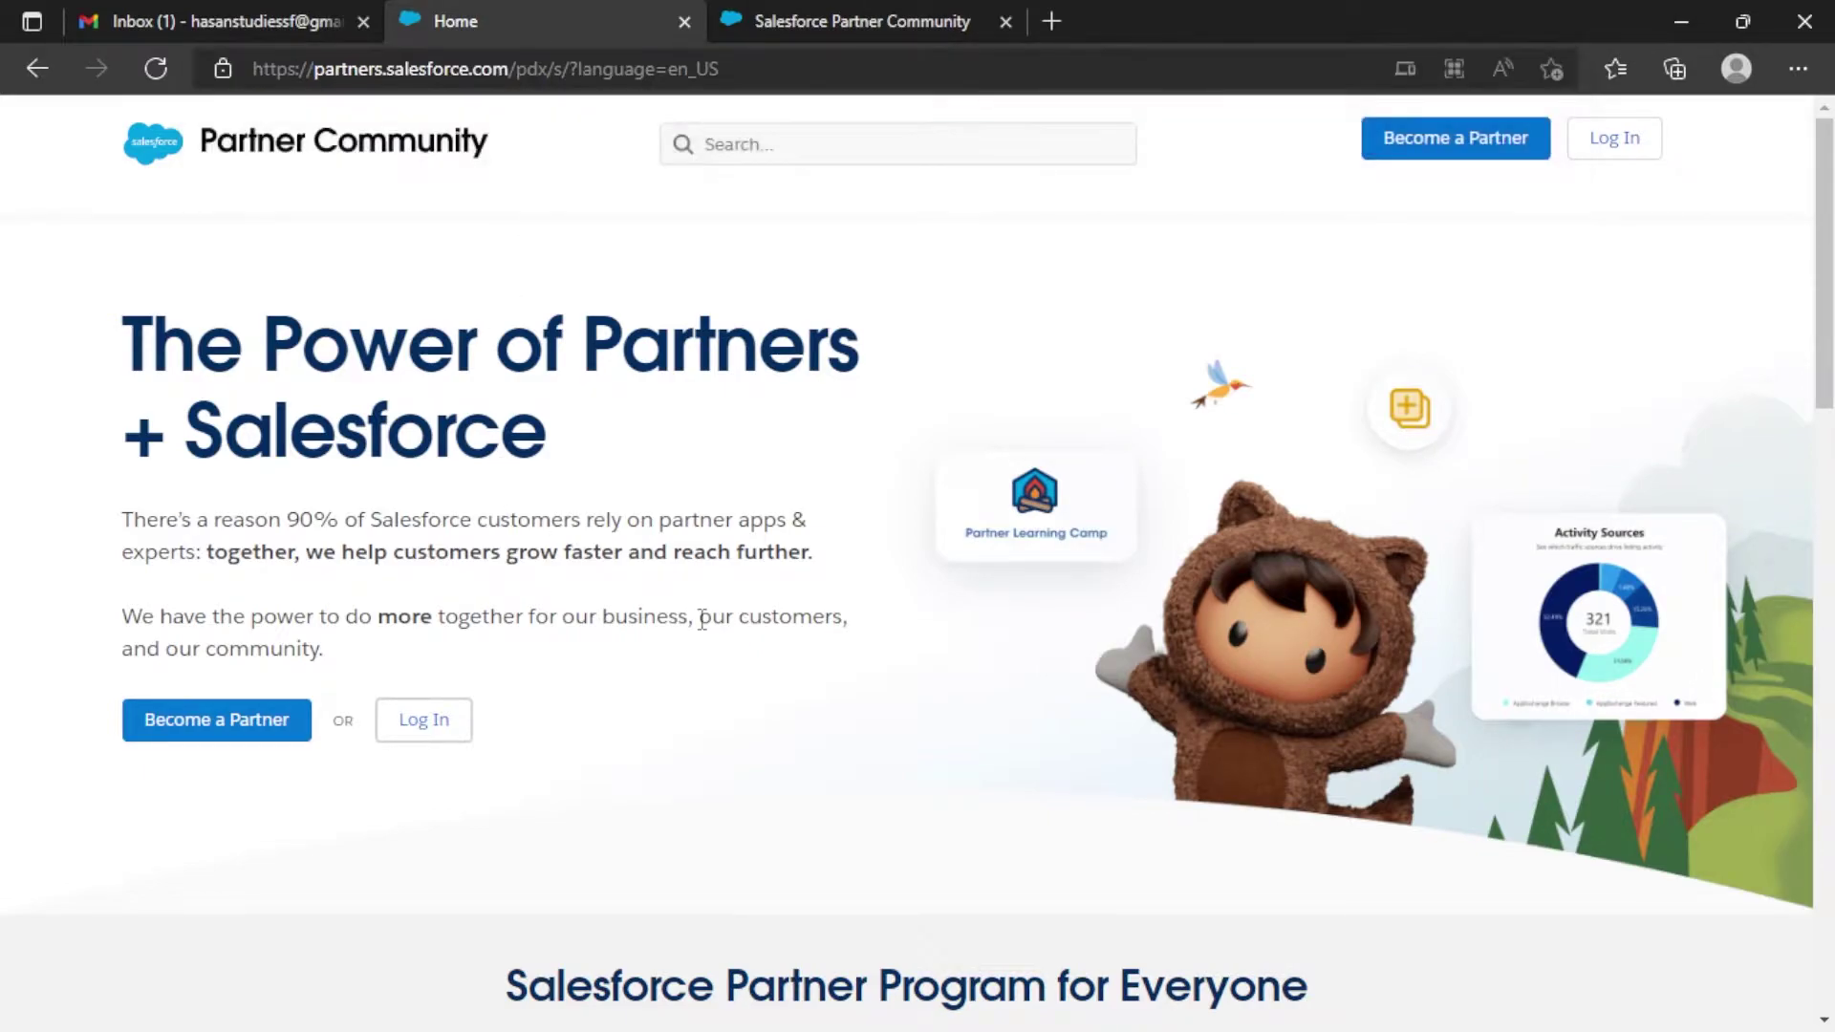
{"action": "left_click", "coordinate": [221, 736]}
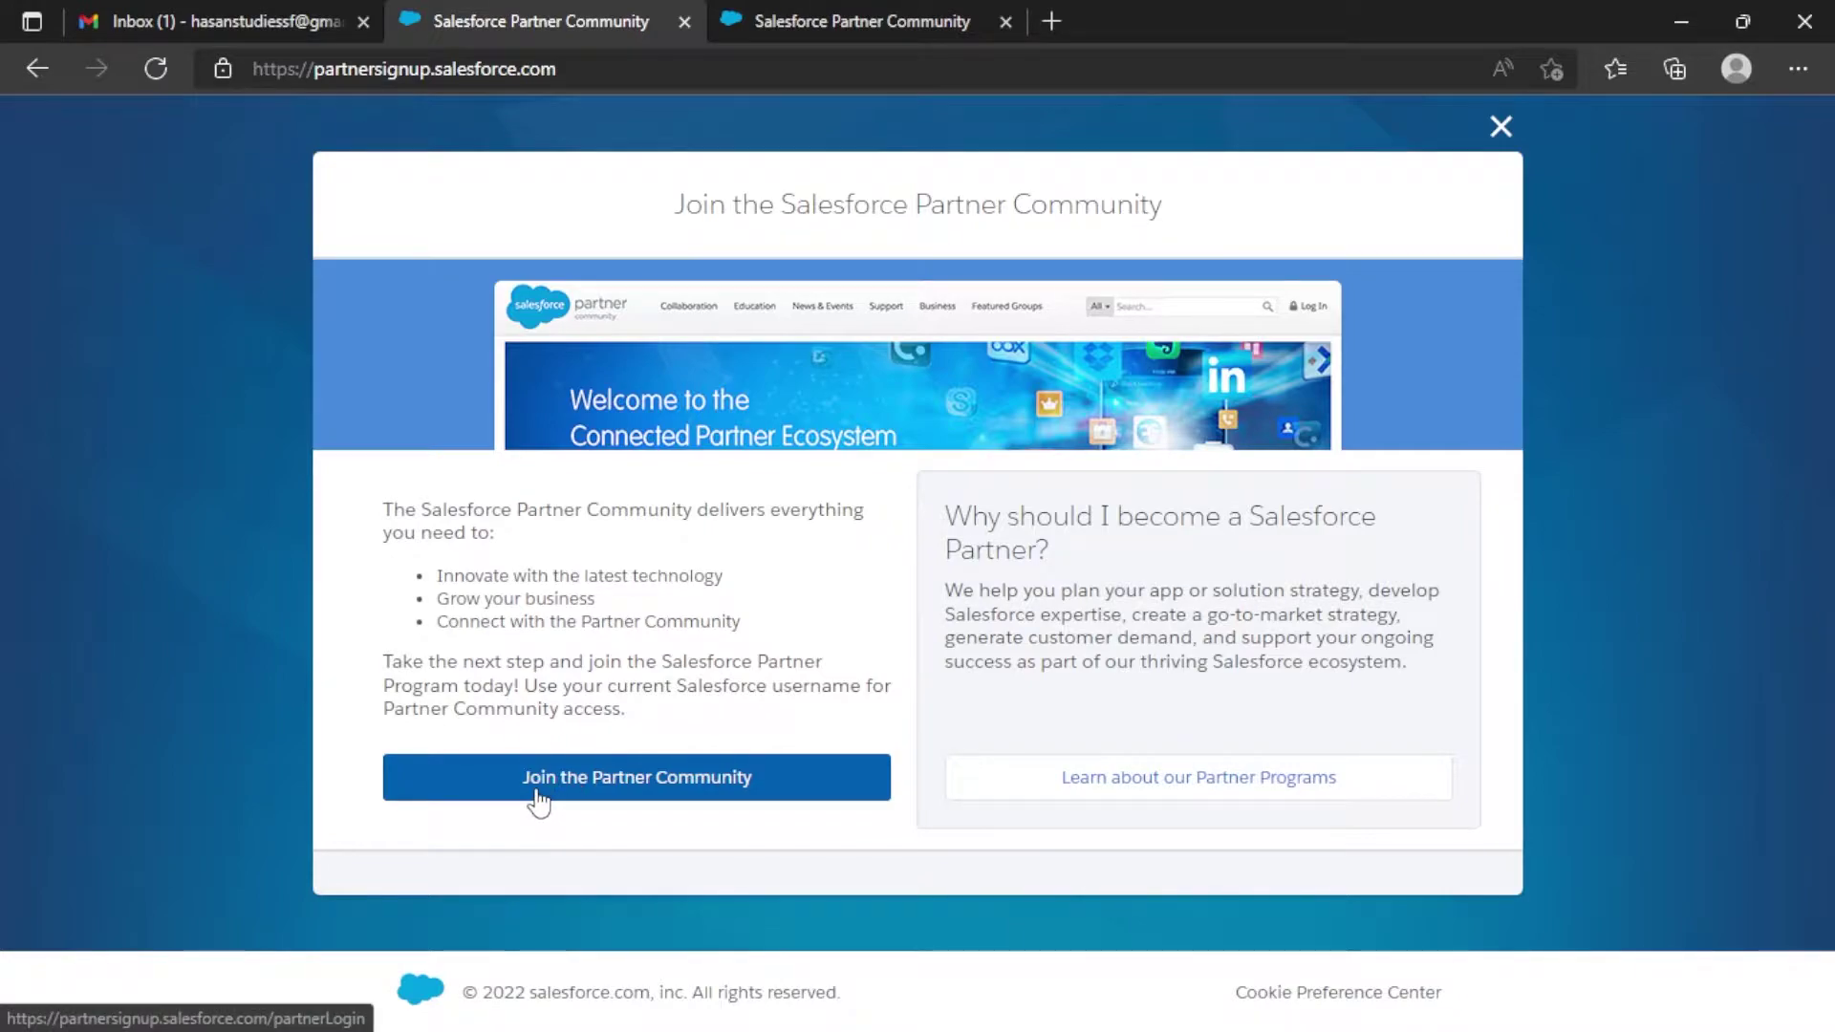
{"action": "left_click", "coordinate": [682, 786]}
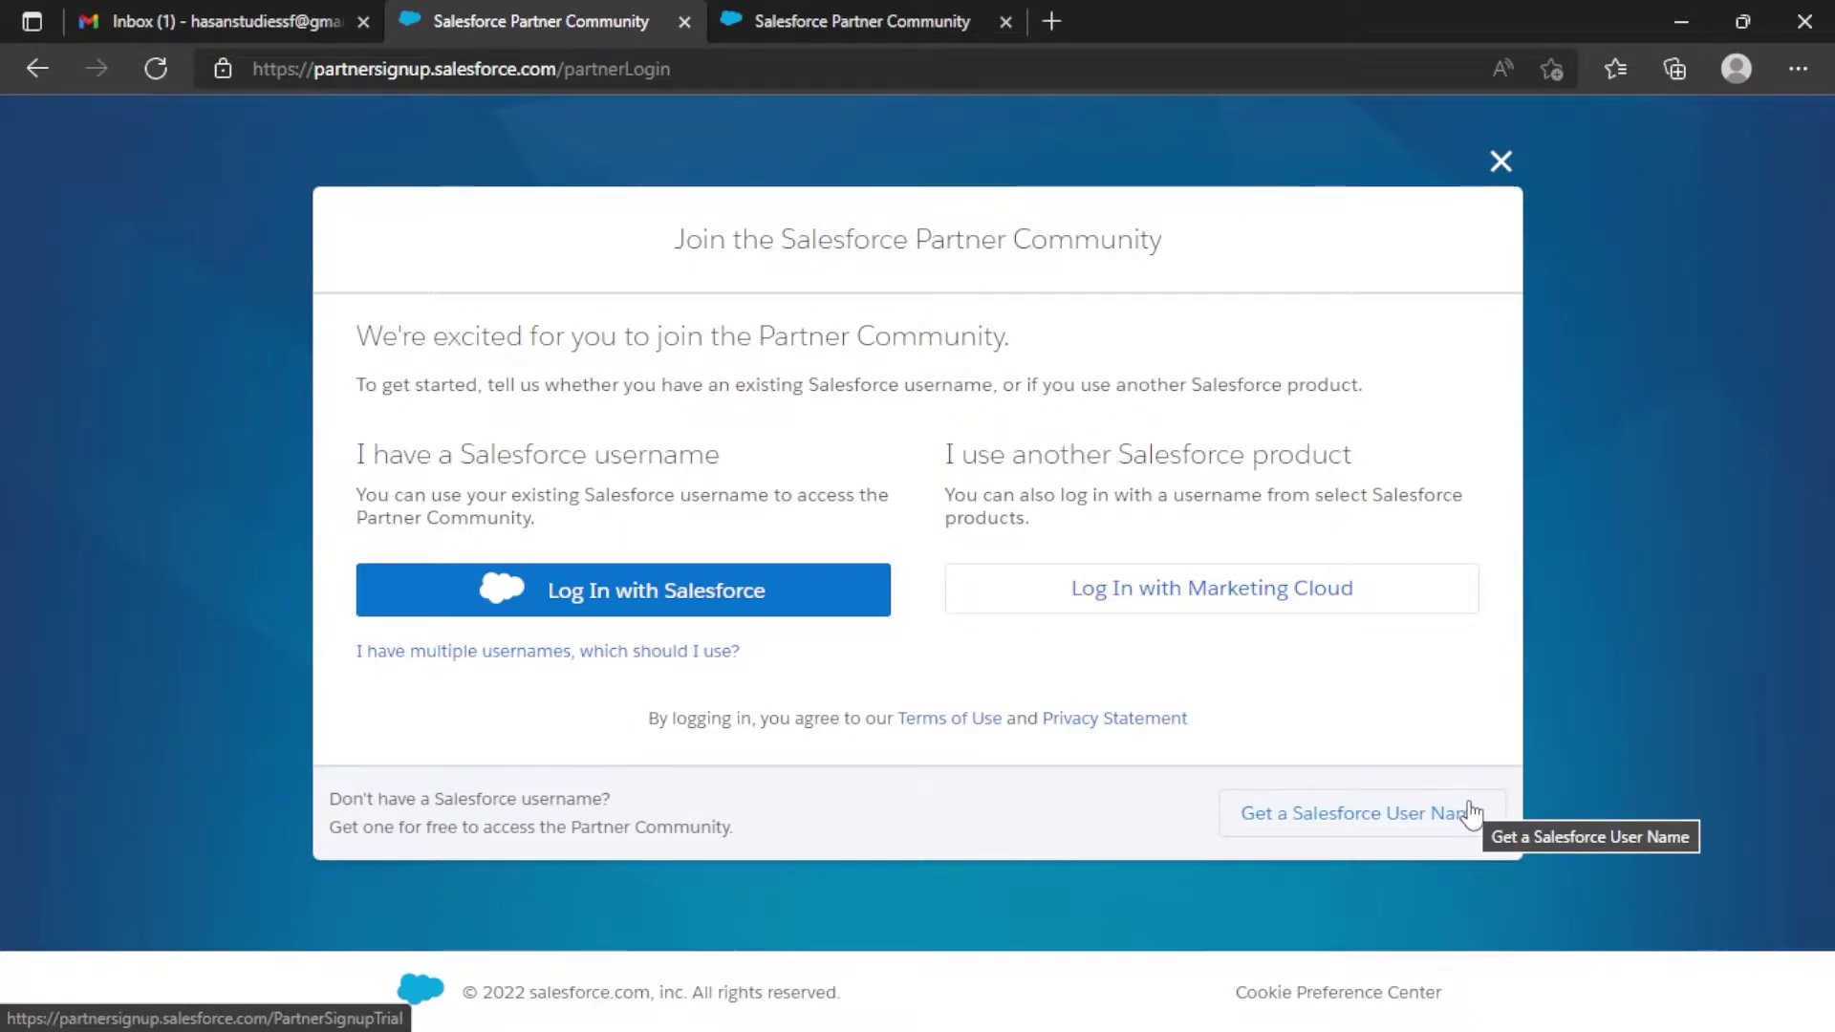
Request a new Salesforce username, accepting the Master Subscription Agreement, and submit it.
{"action": "left_click", "coordinate": [1304, 818]}
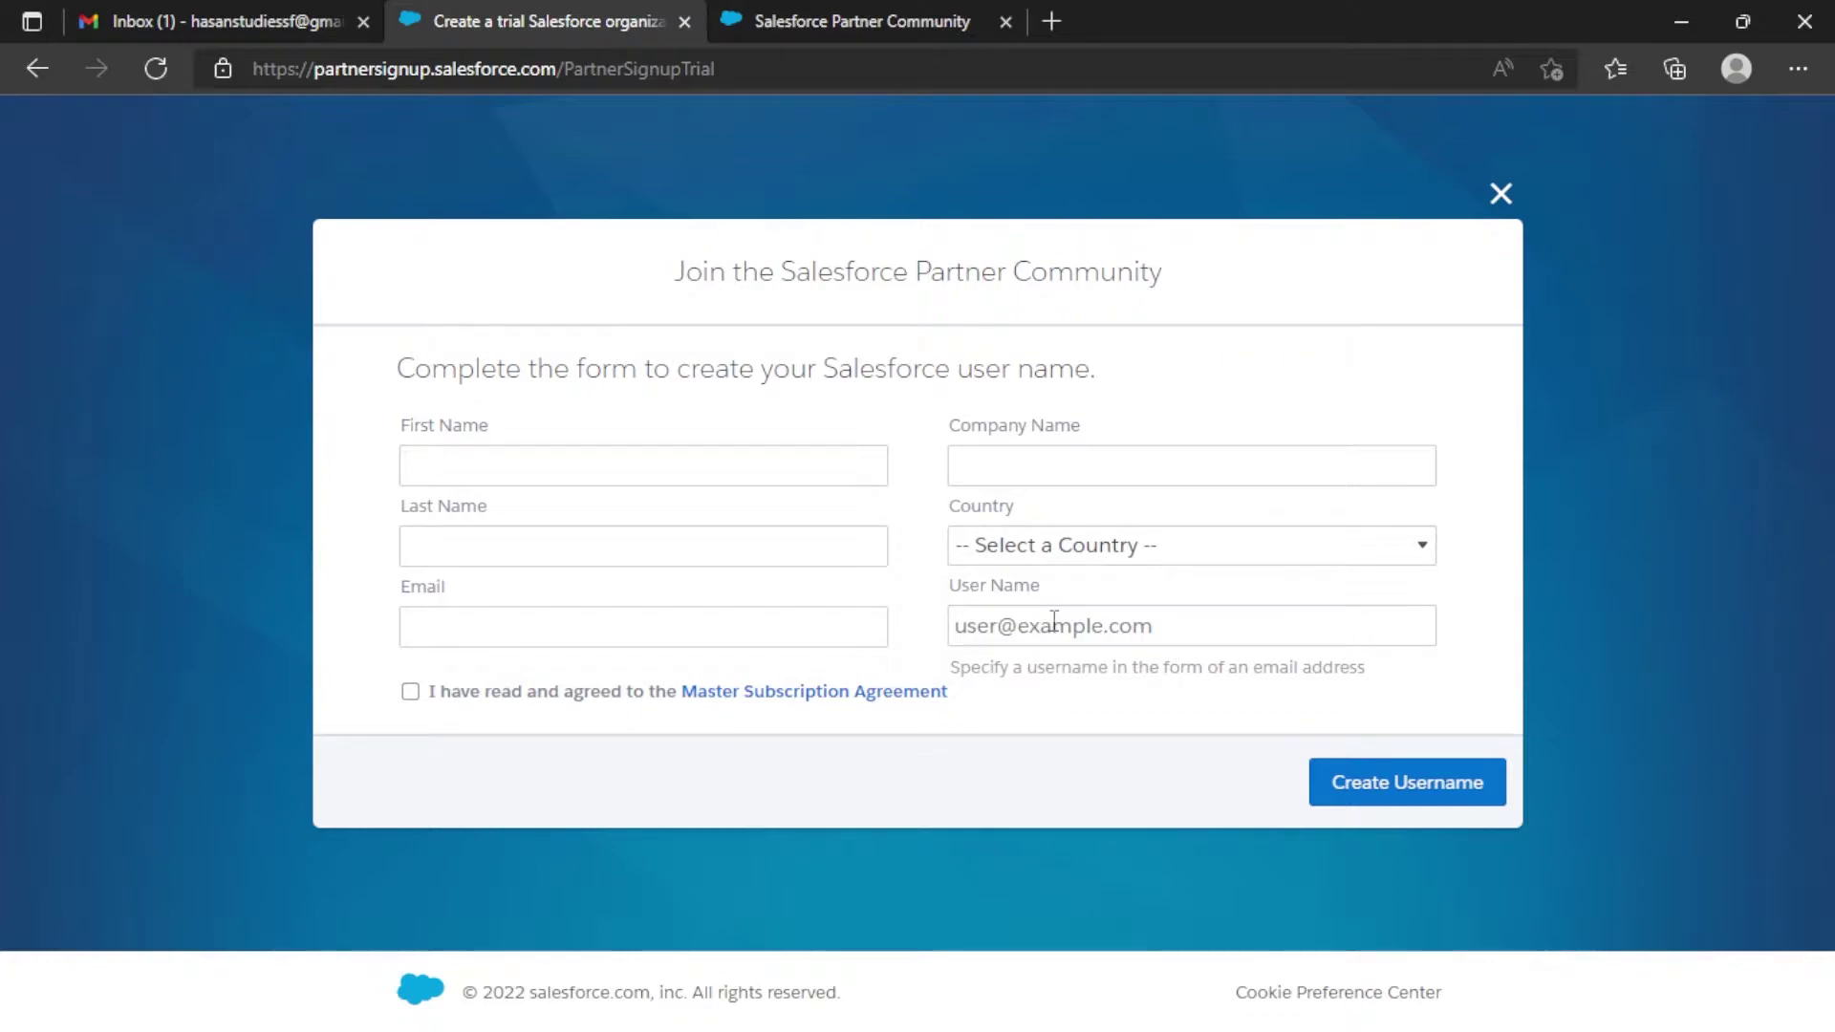
{"action": "left_click", "coordinate": [411, 692]}
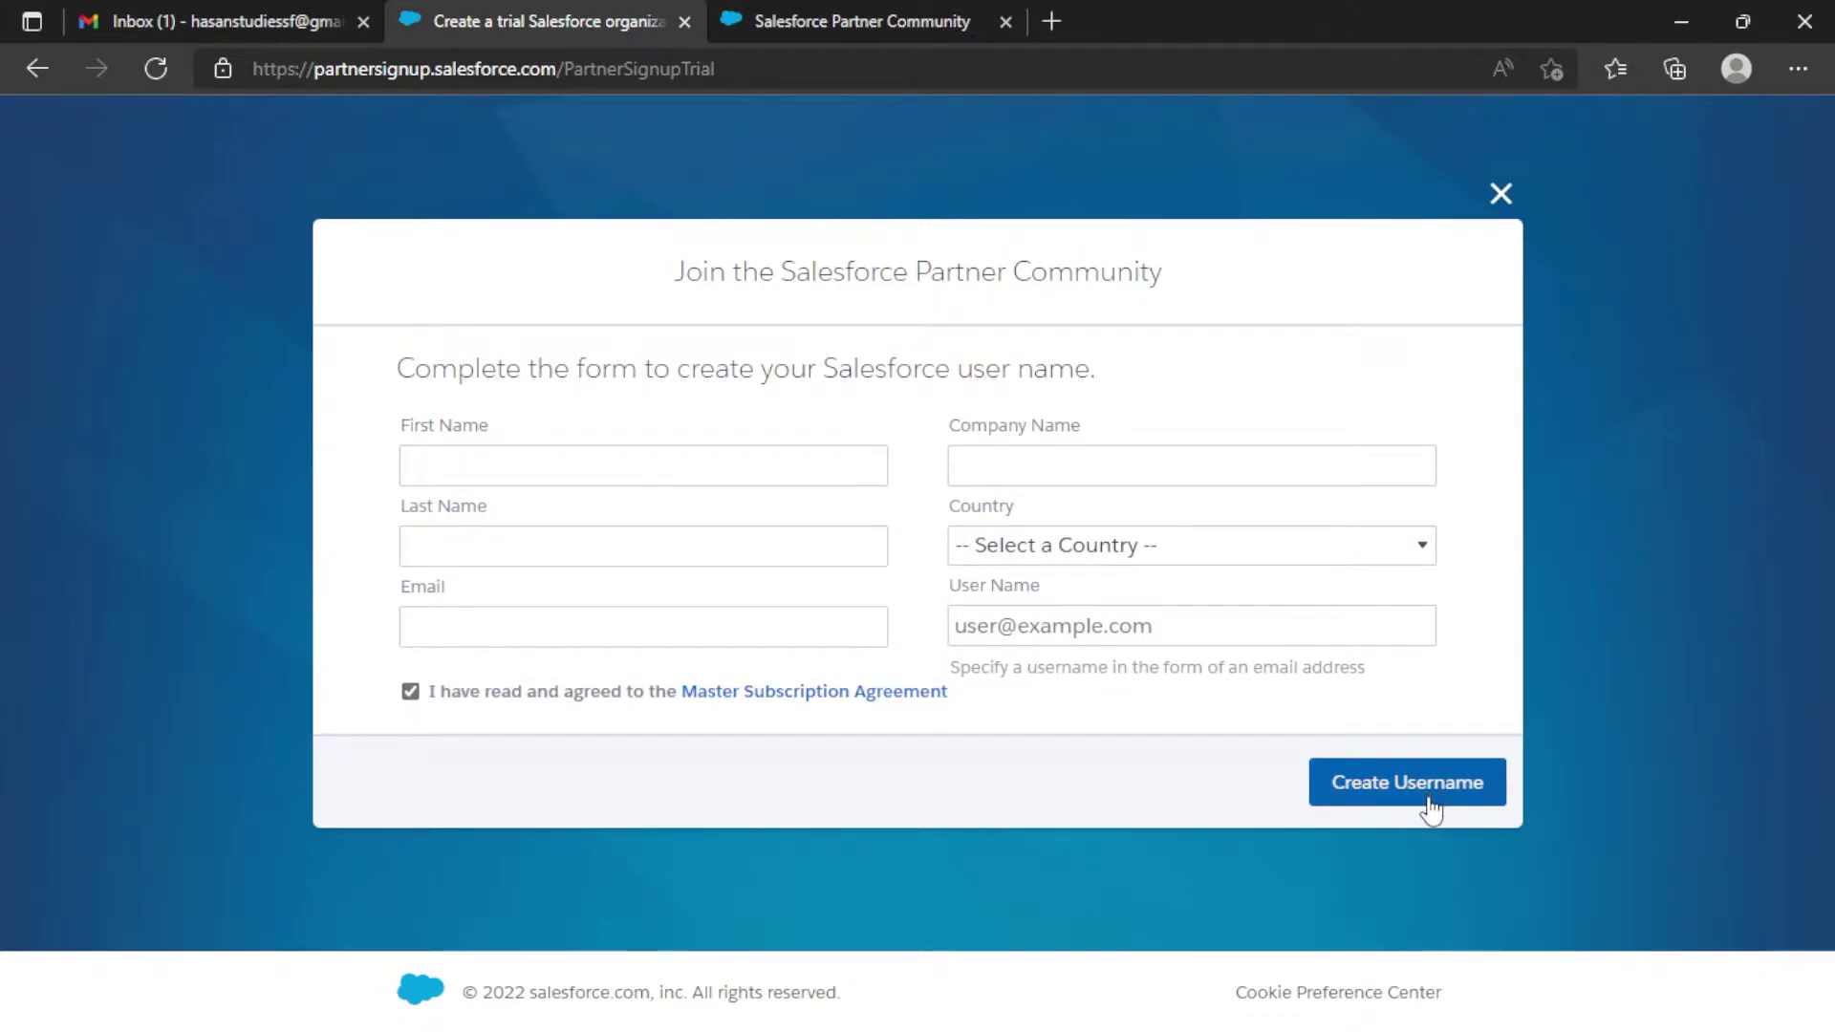
{"action": "left_click", "coordinate": [738, 21]}
{"action": "left_click", "coordinate": [685, 21]}
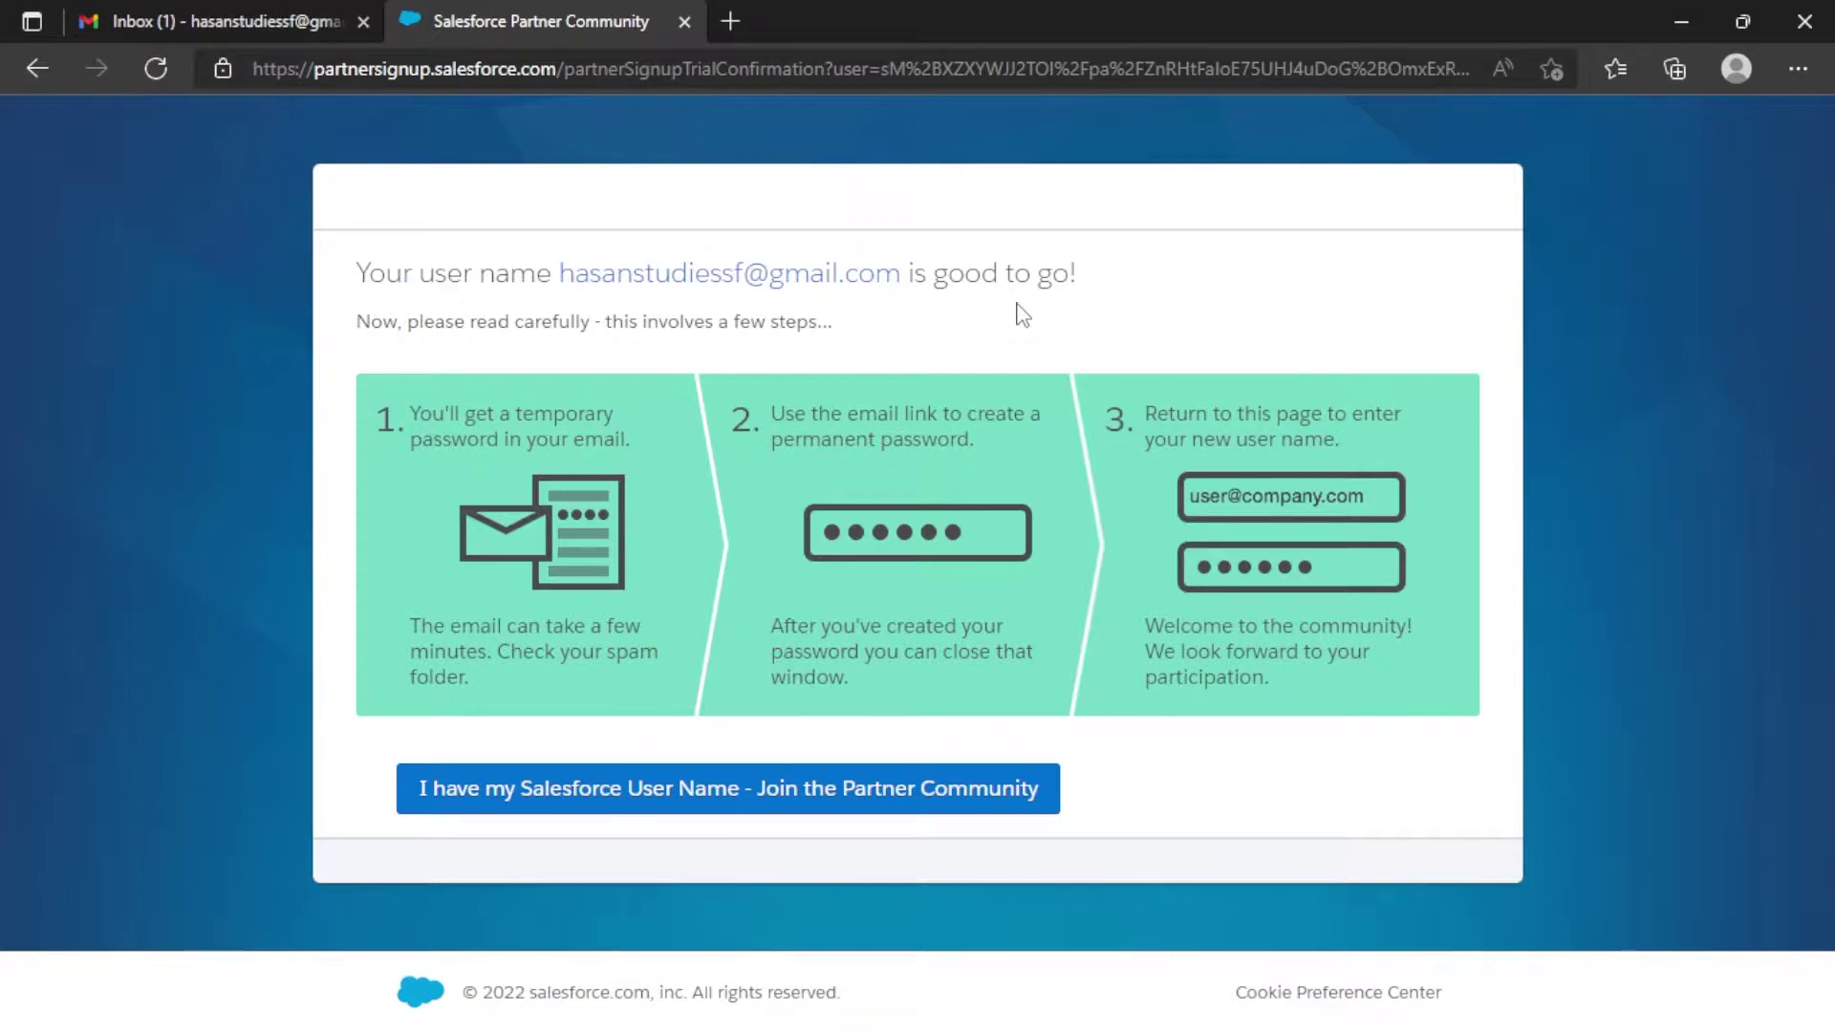
Switch to the Gmail inbox tab holding the Salesforce verification email.
{"action": "left_click", "coordinate": [246, 21]}
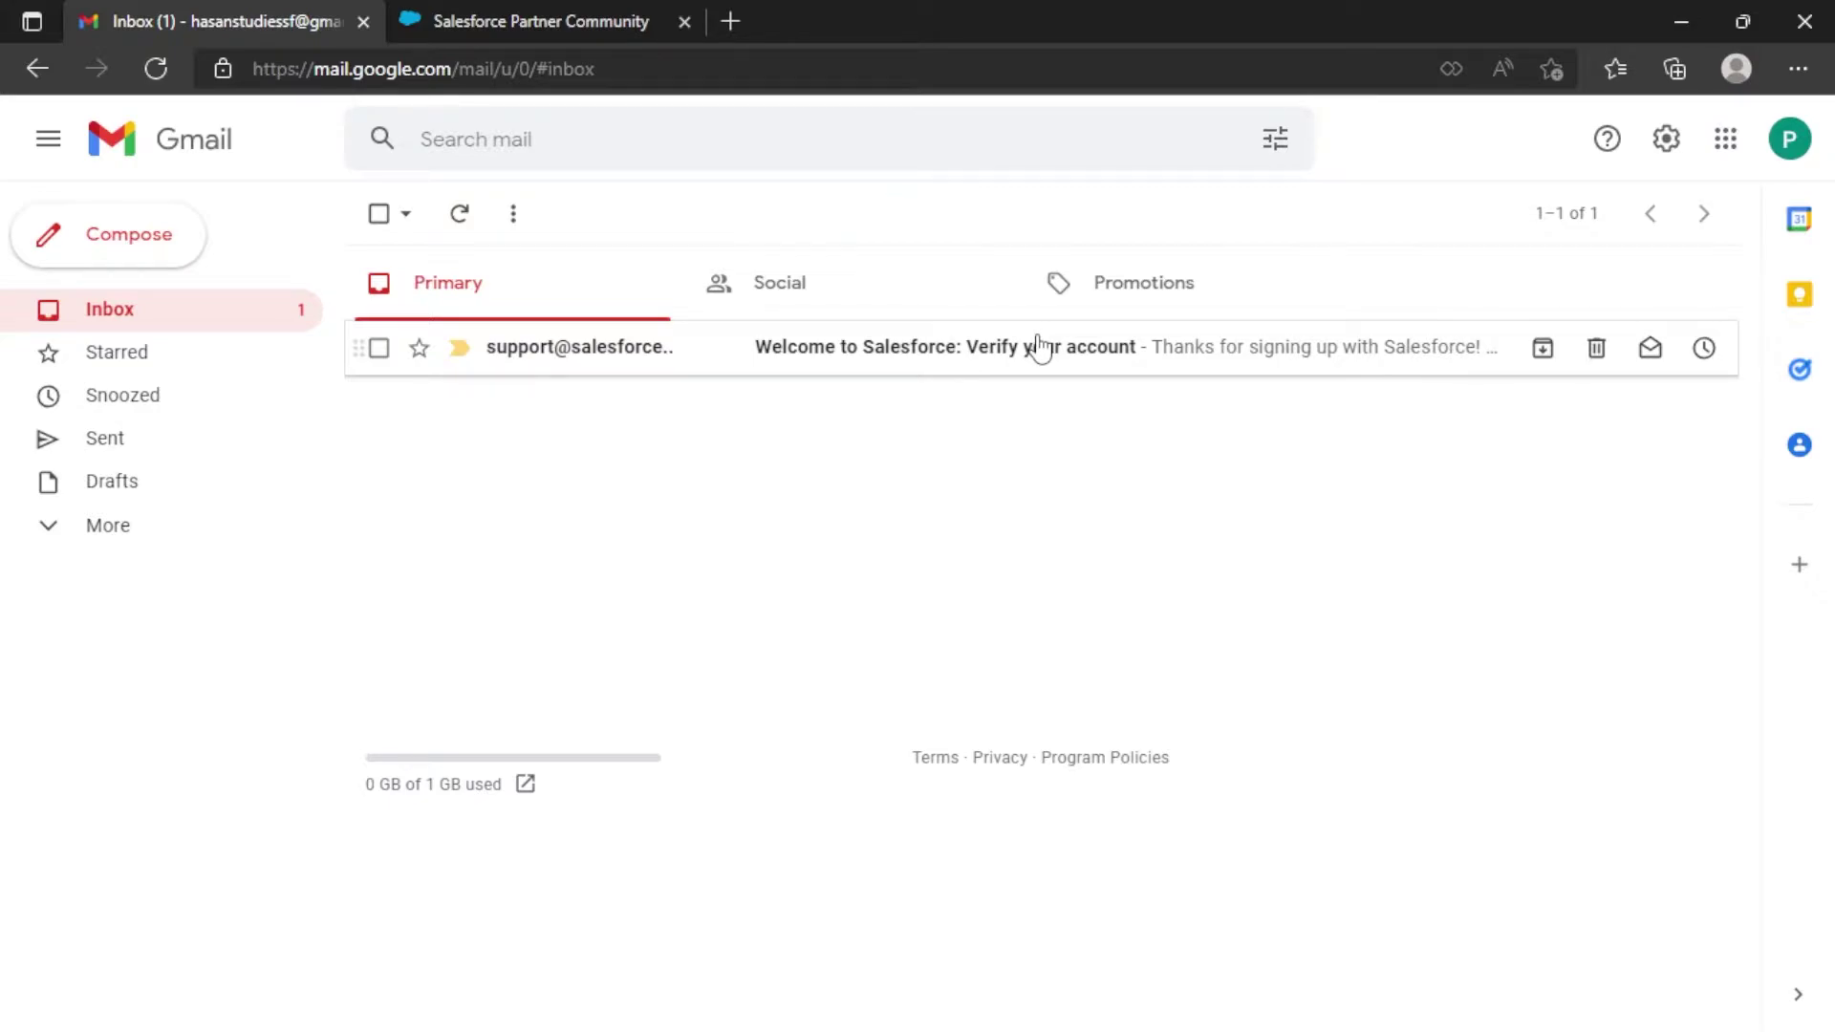
Open the 'Welcome to Salesforce: Verify your account' email and follow its Verify Account link.
{"action": "left_click", "coordinate": [659, 19]}
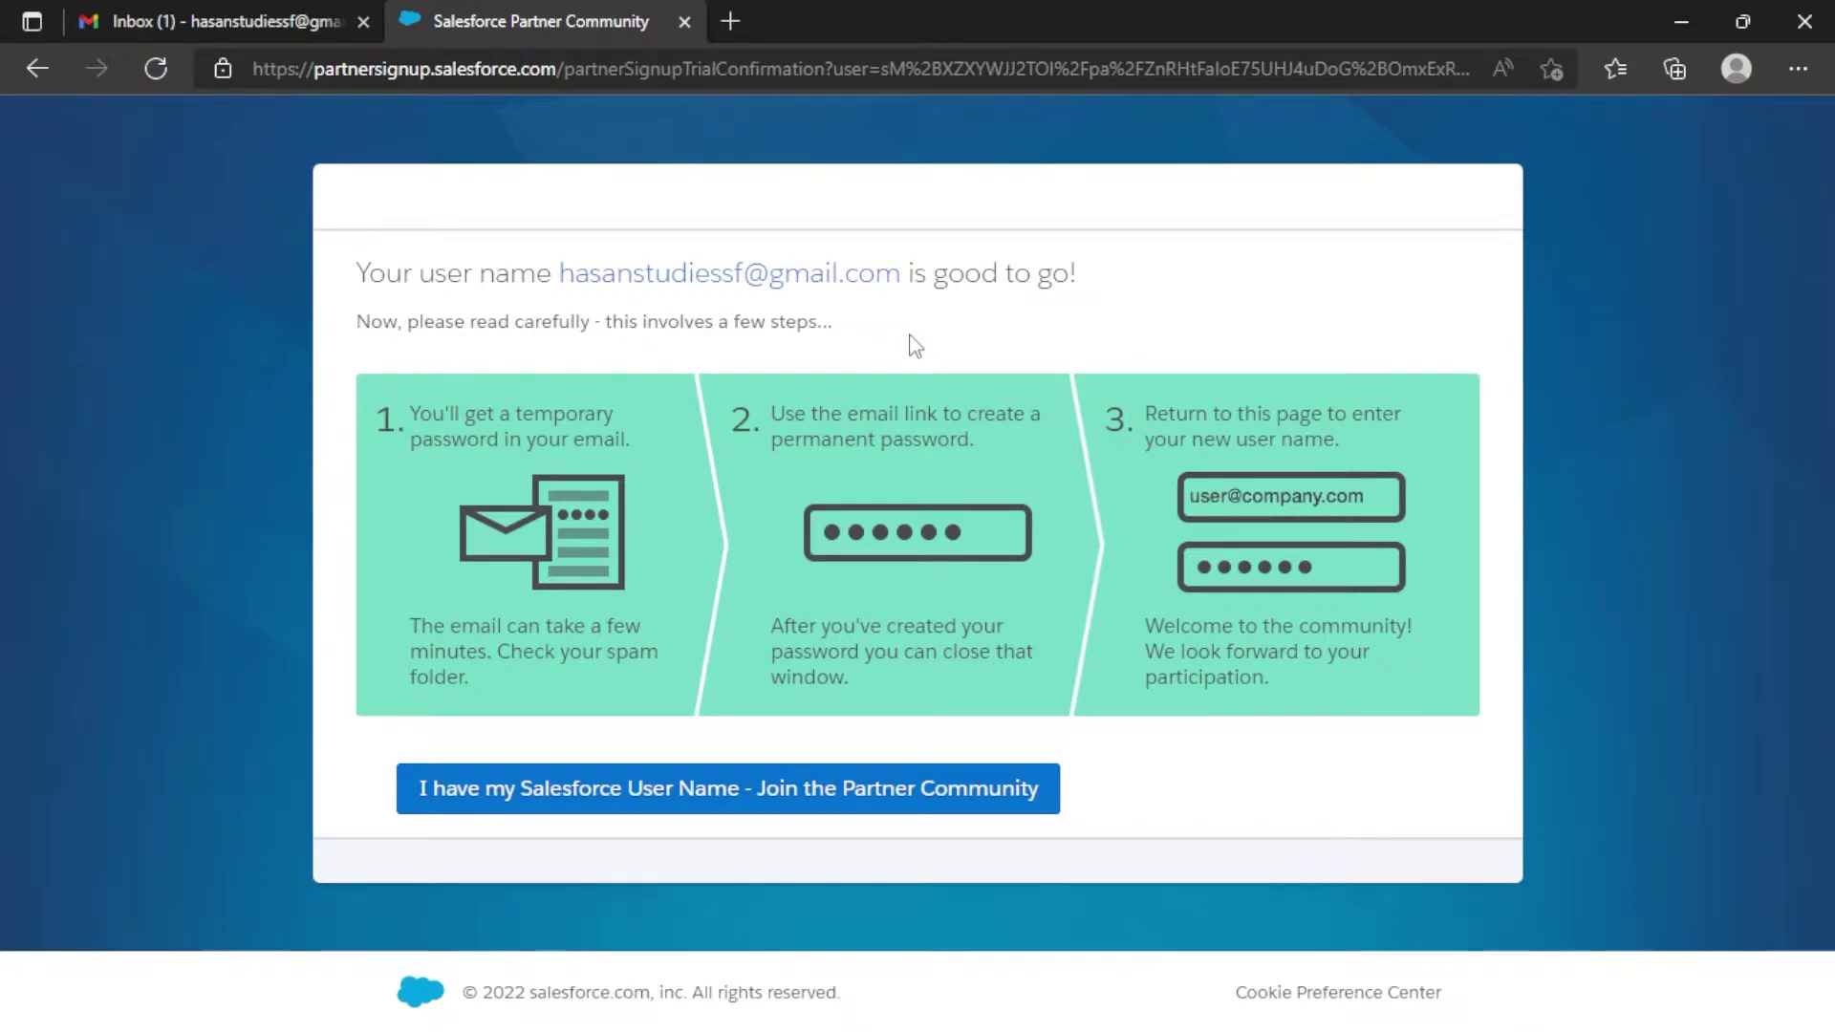
{"action": "left_click", "coordinate": [258, 14]}
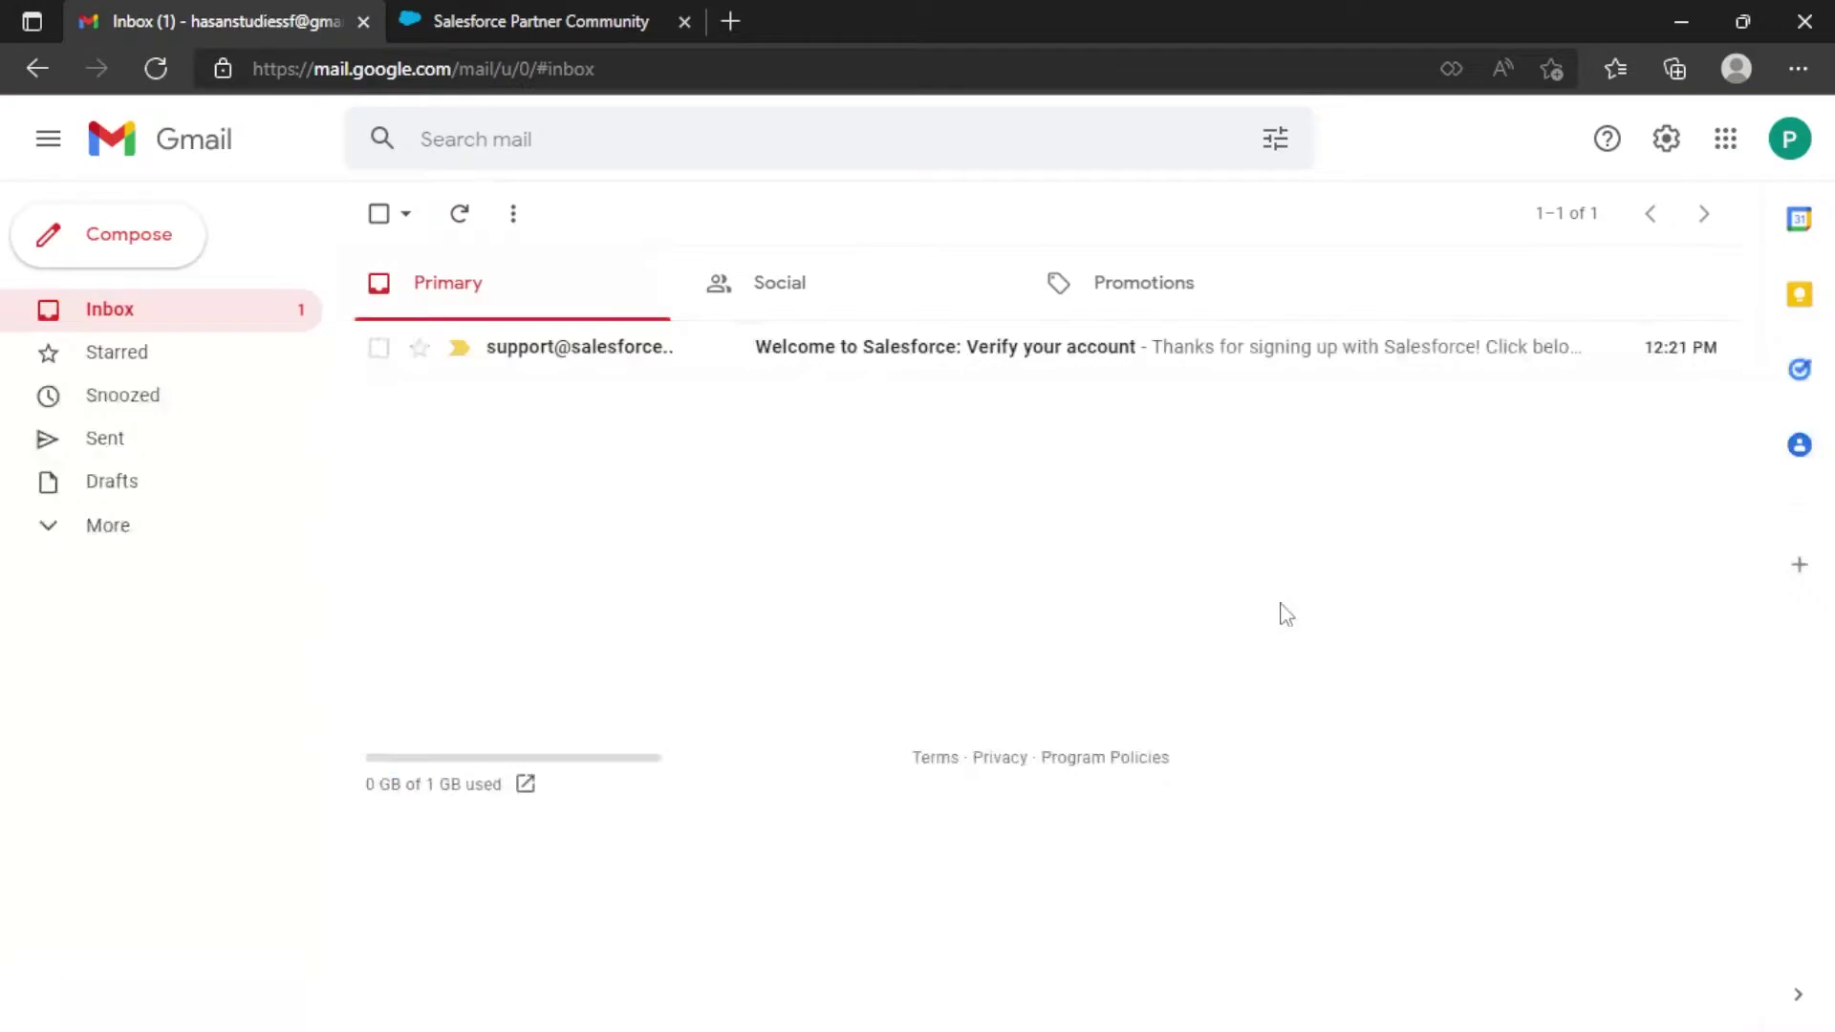
{"action": "left_click", "coordinate": [913, 361]}
{"action": "scroll", "coordinate": [1147, 530], "scroll_direction": "down", "scroll_amount": 5}
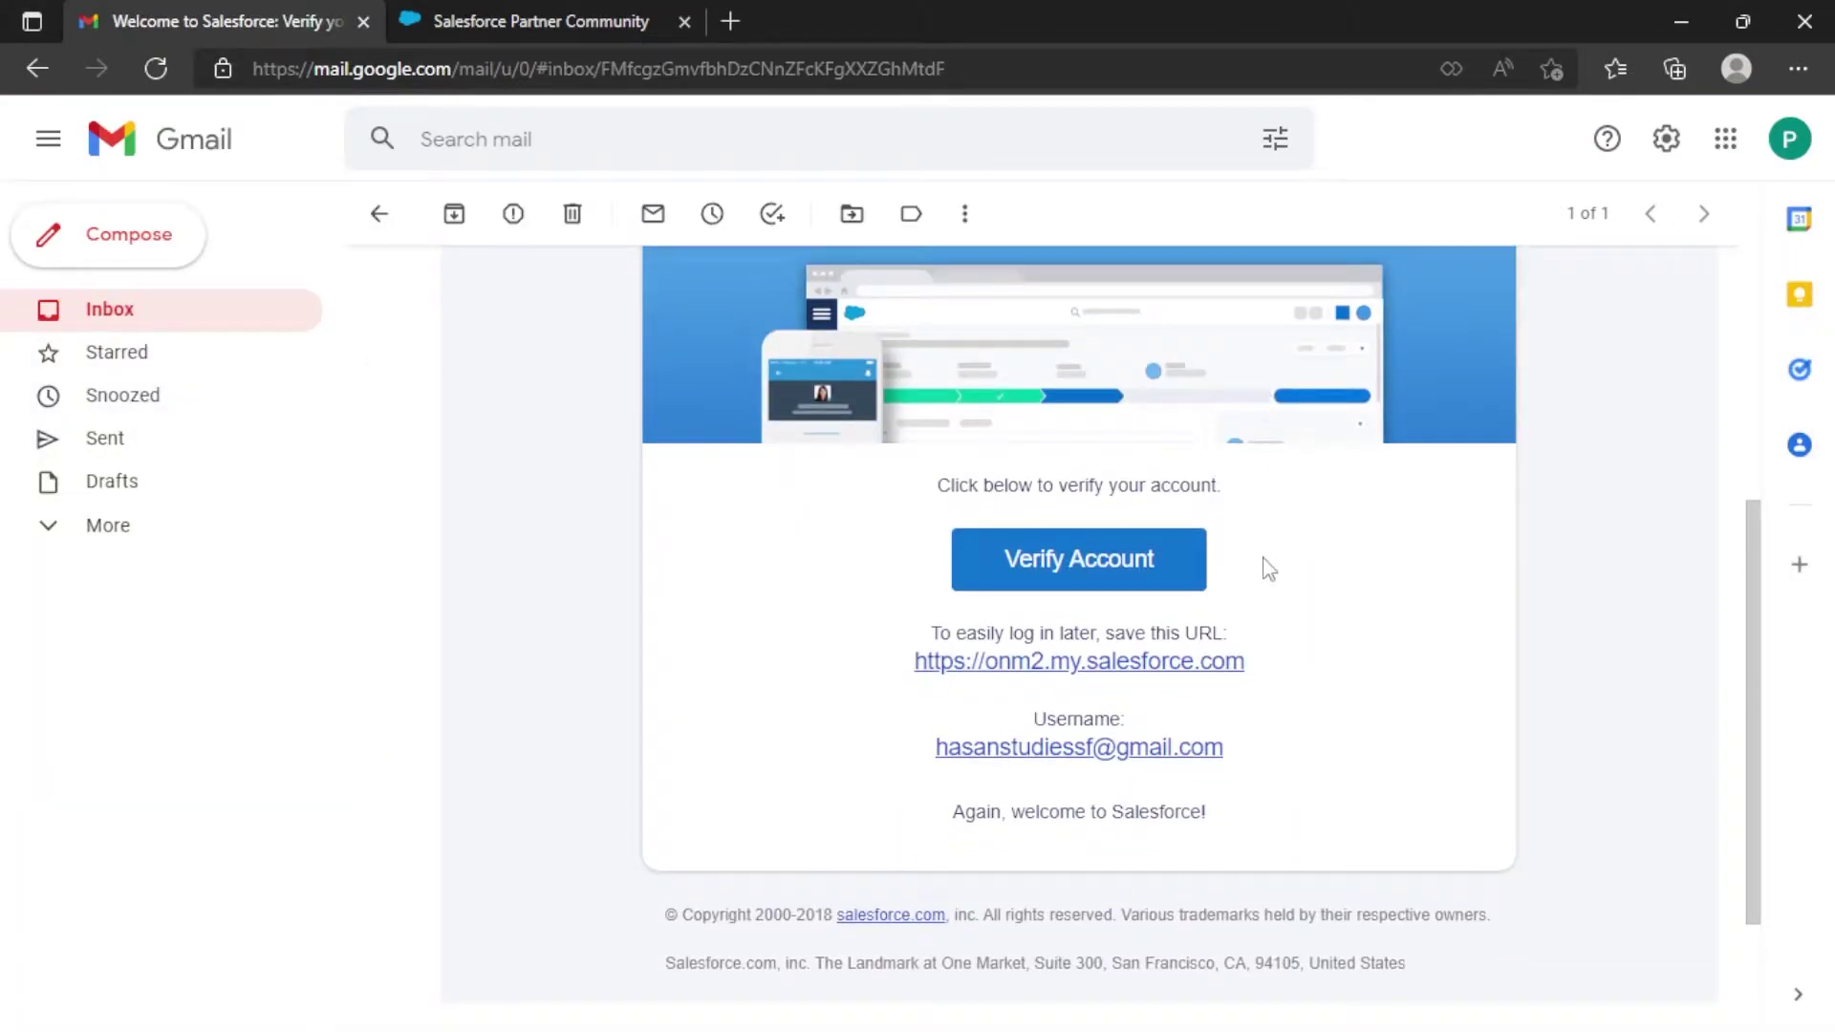
{"action": "left_click", "coordinate": [1114, 571]}
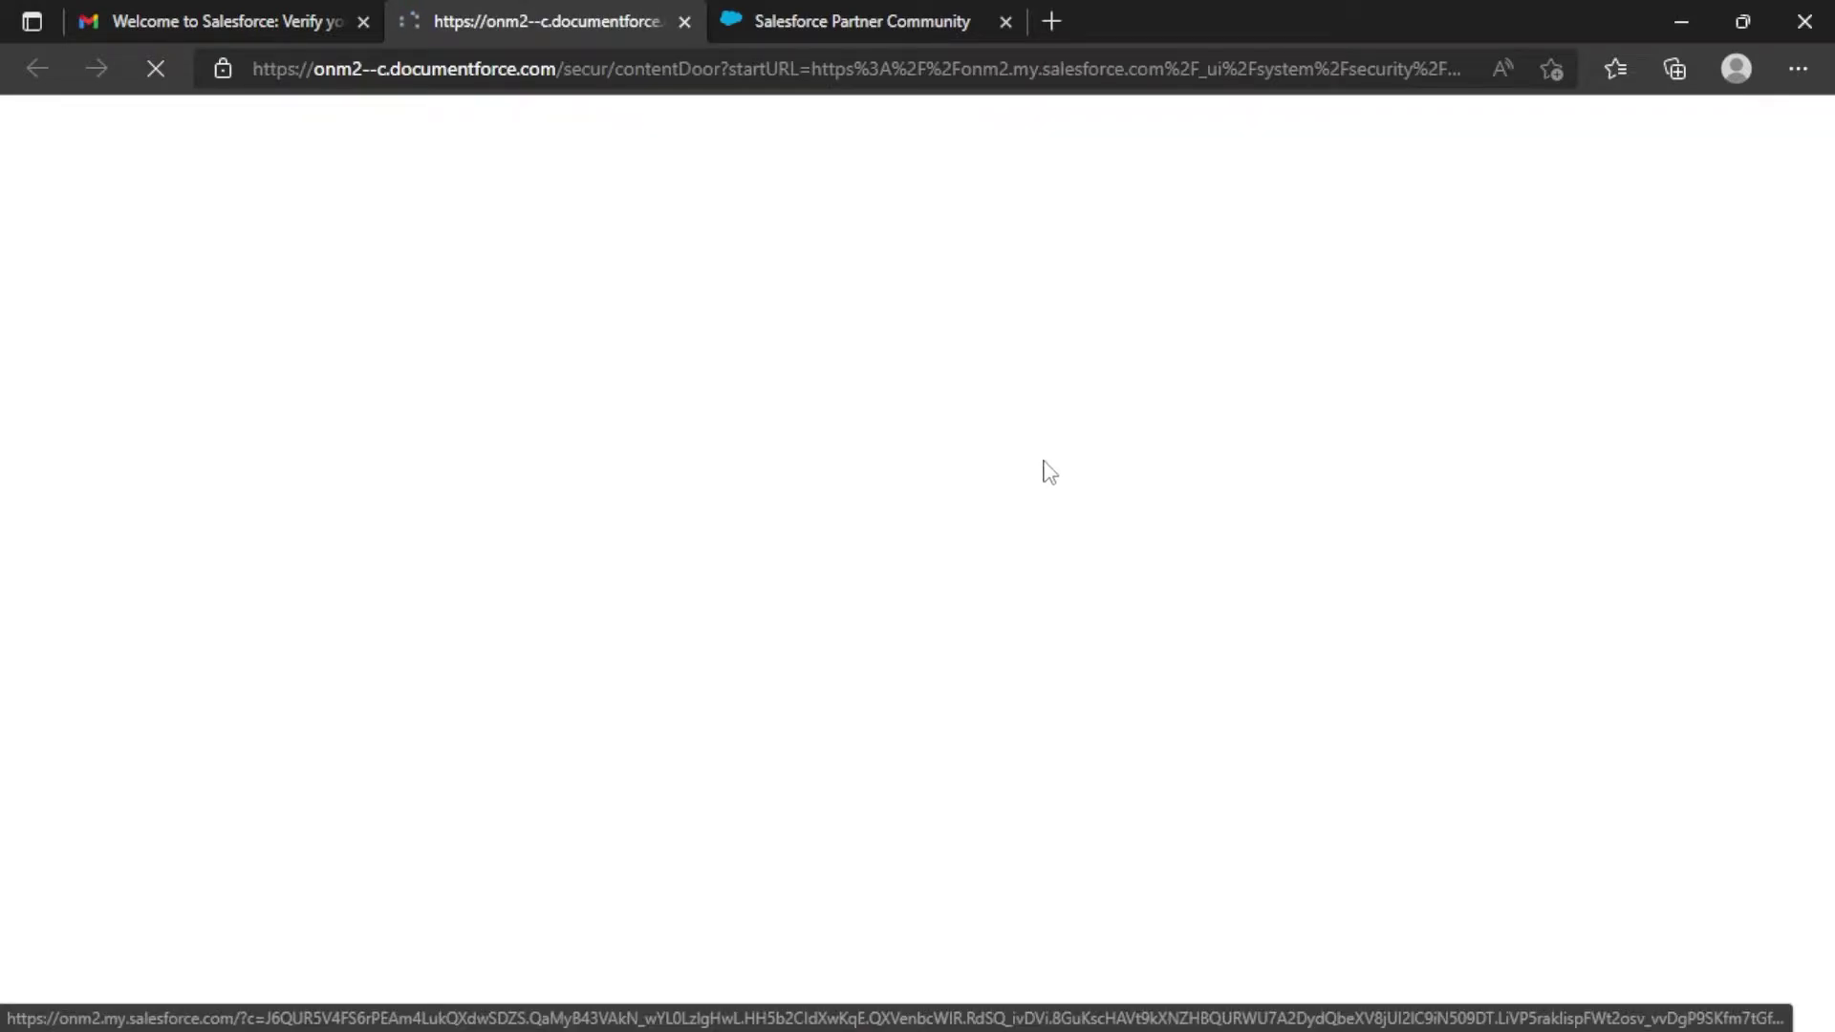
Enter and confirm the new password, answer the security question with 'Test', and submit.
{"action": "left_click_drag", "start_coordinate": [521, 69], "coordinate": [255, 86]}
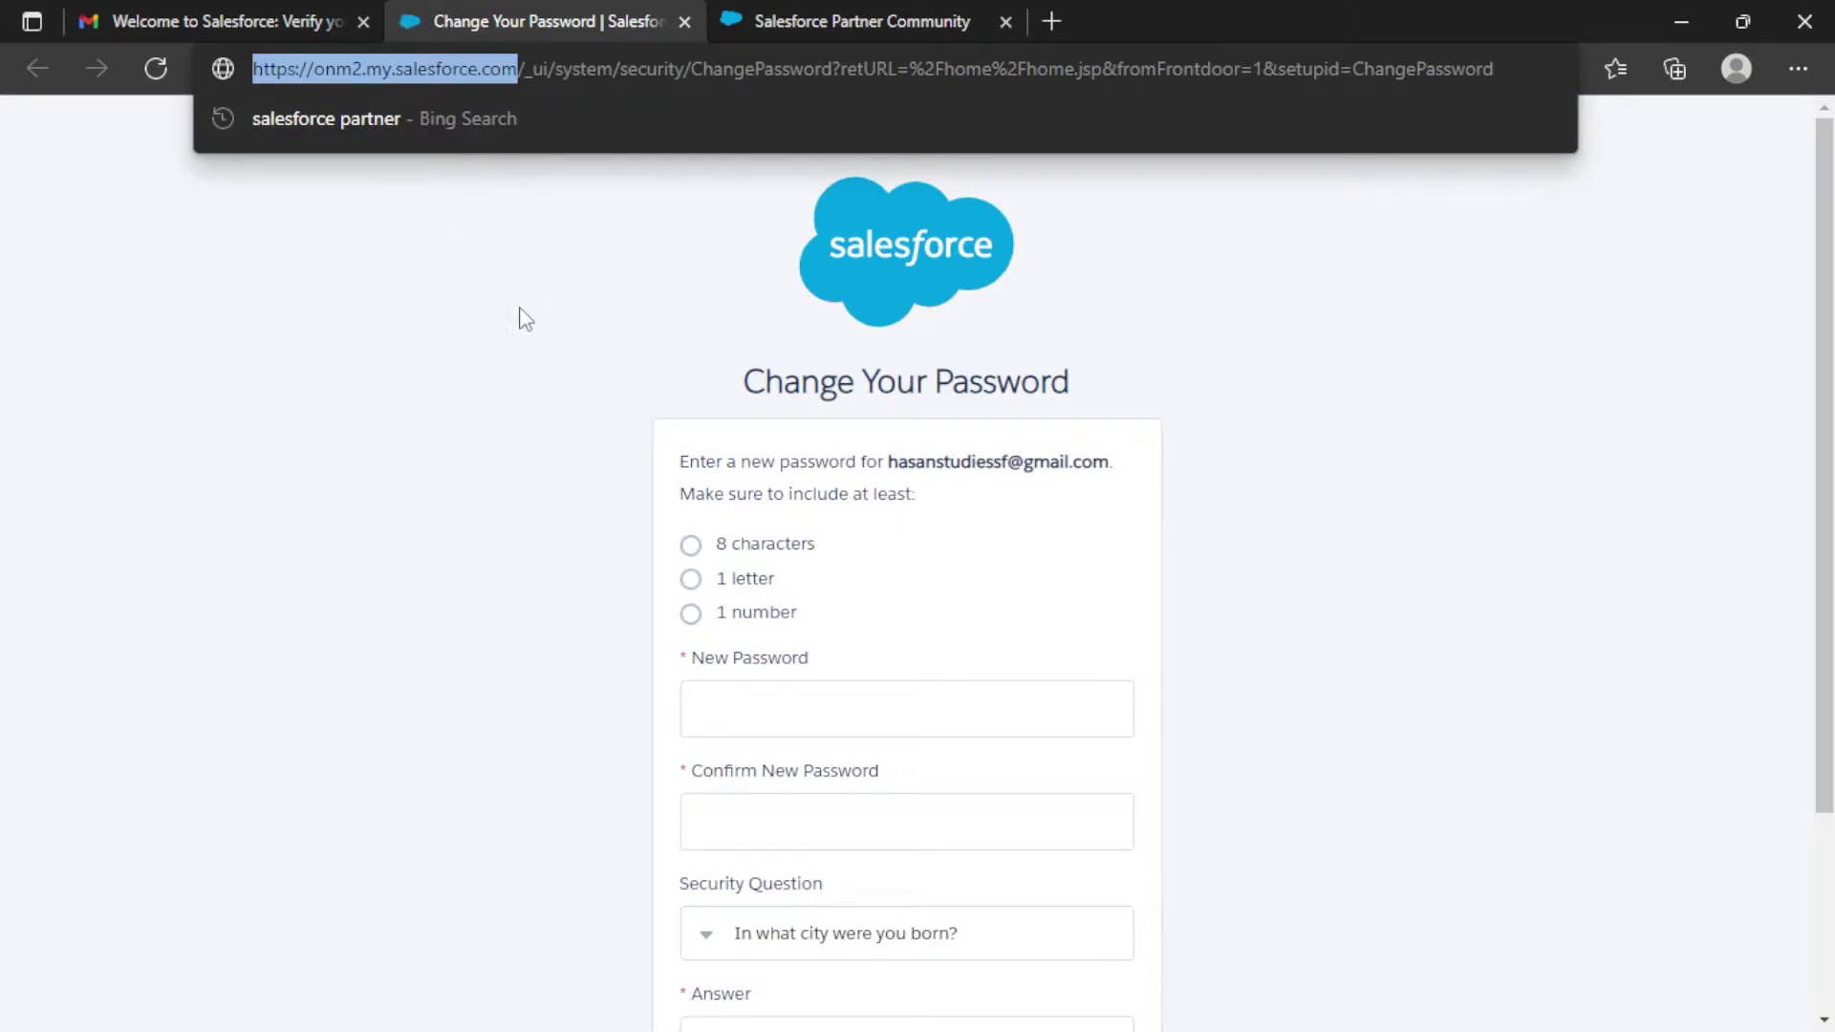
{"action": "left_click", "coordinate": [609, 322]}
{"action": "scroll", "coordinate": [762, 422], "scroll_direction": "down", "scroll_amount": 3}
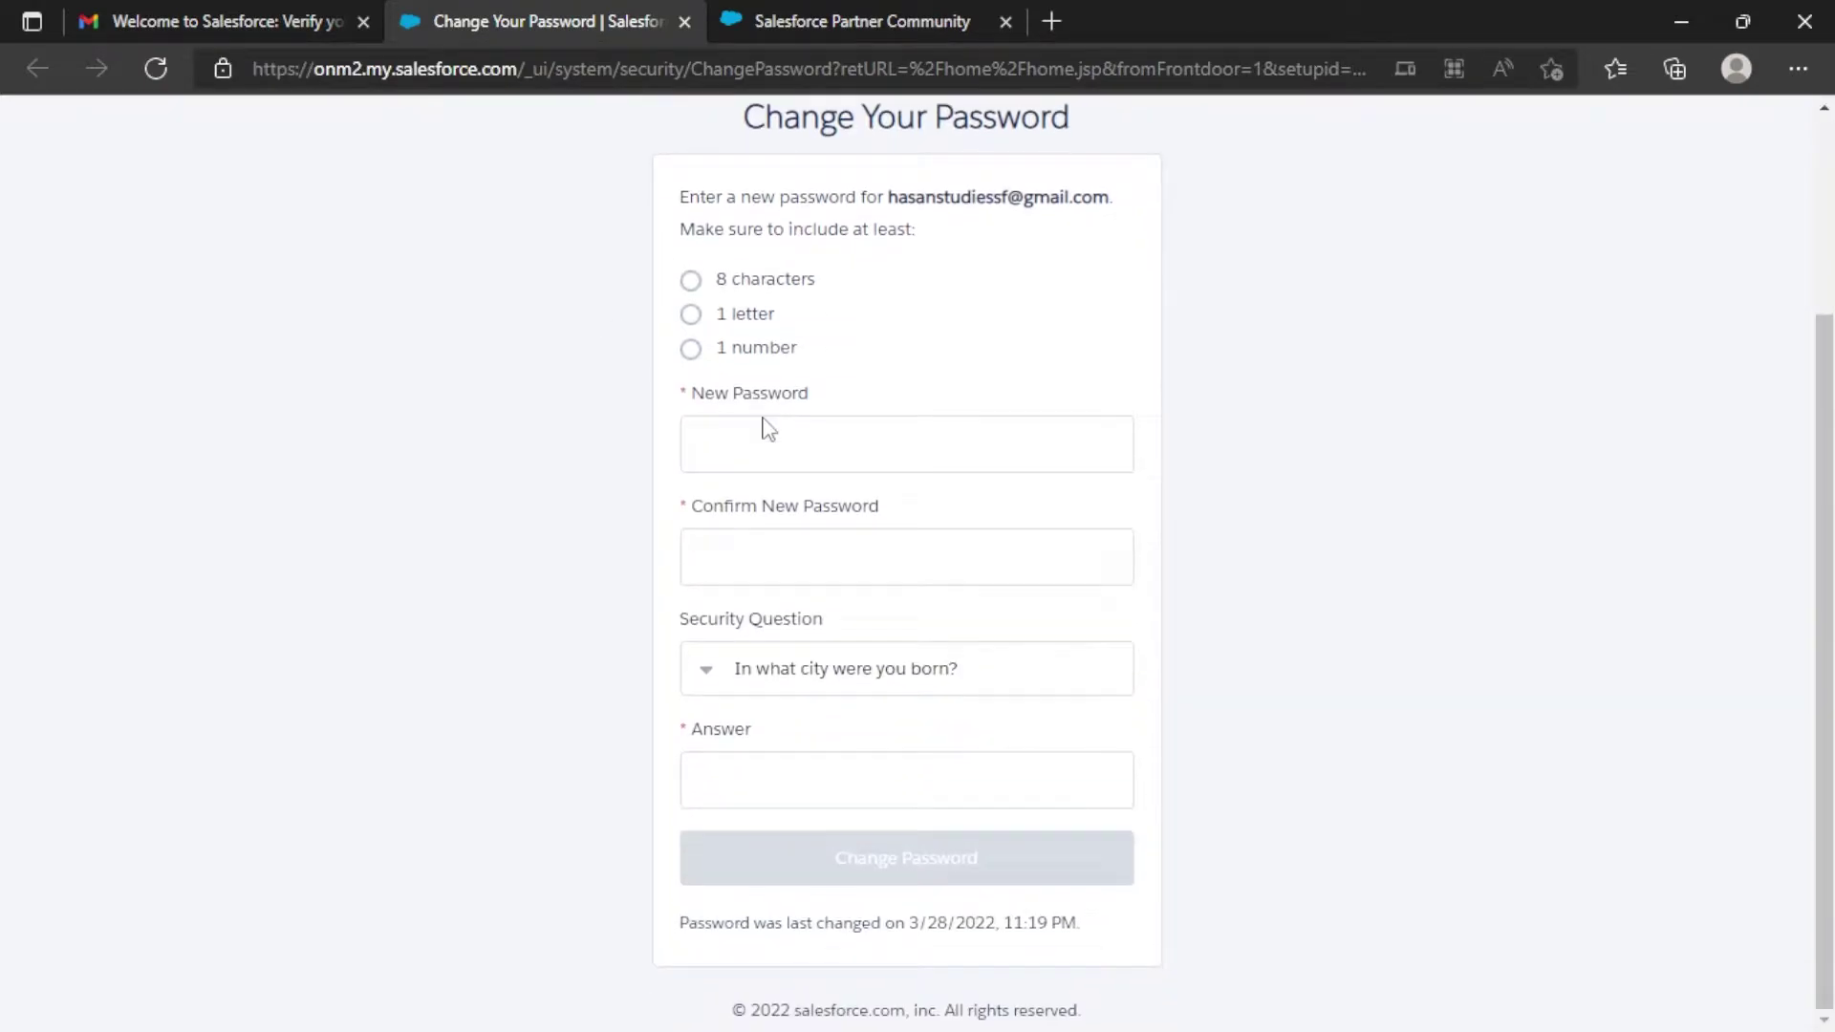
{"action": "left_click", "coordinate": [781, 446]}
{"action": "type", "text": "•••••••••••••"}
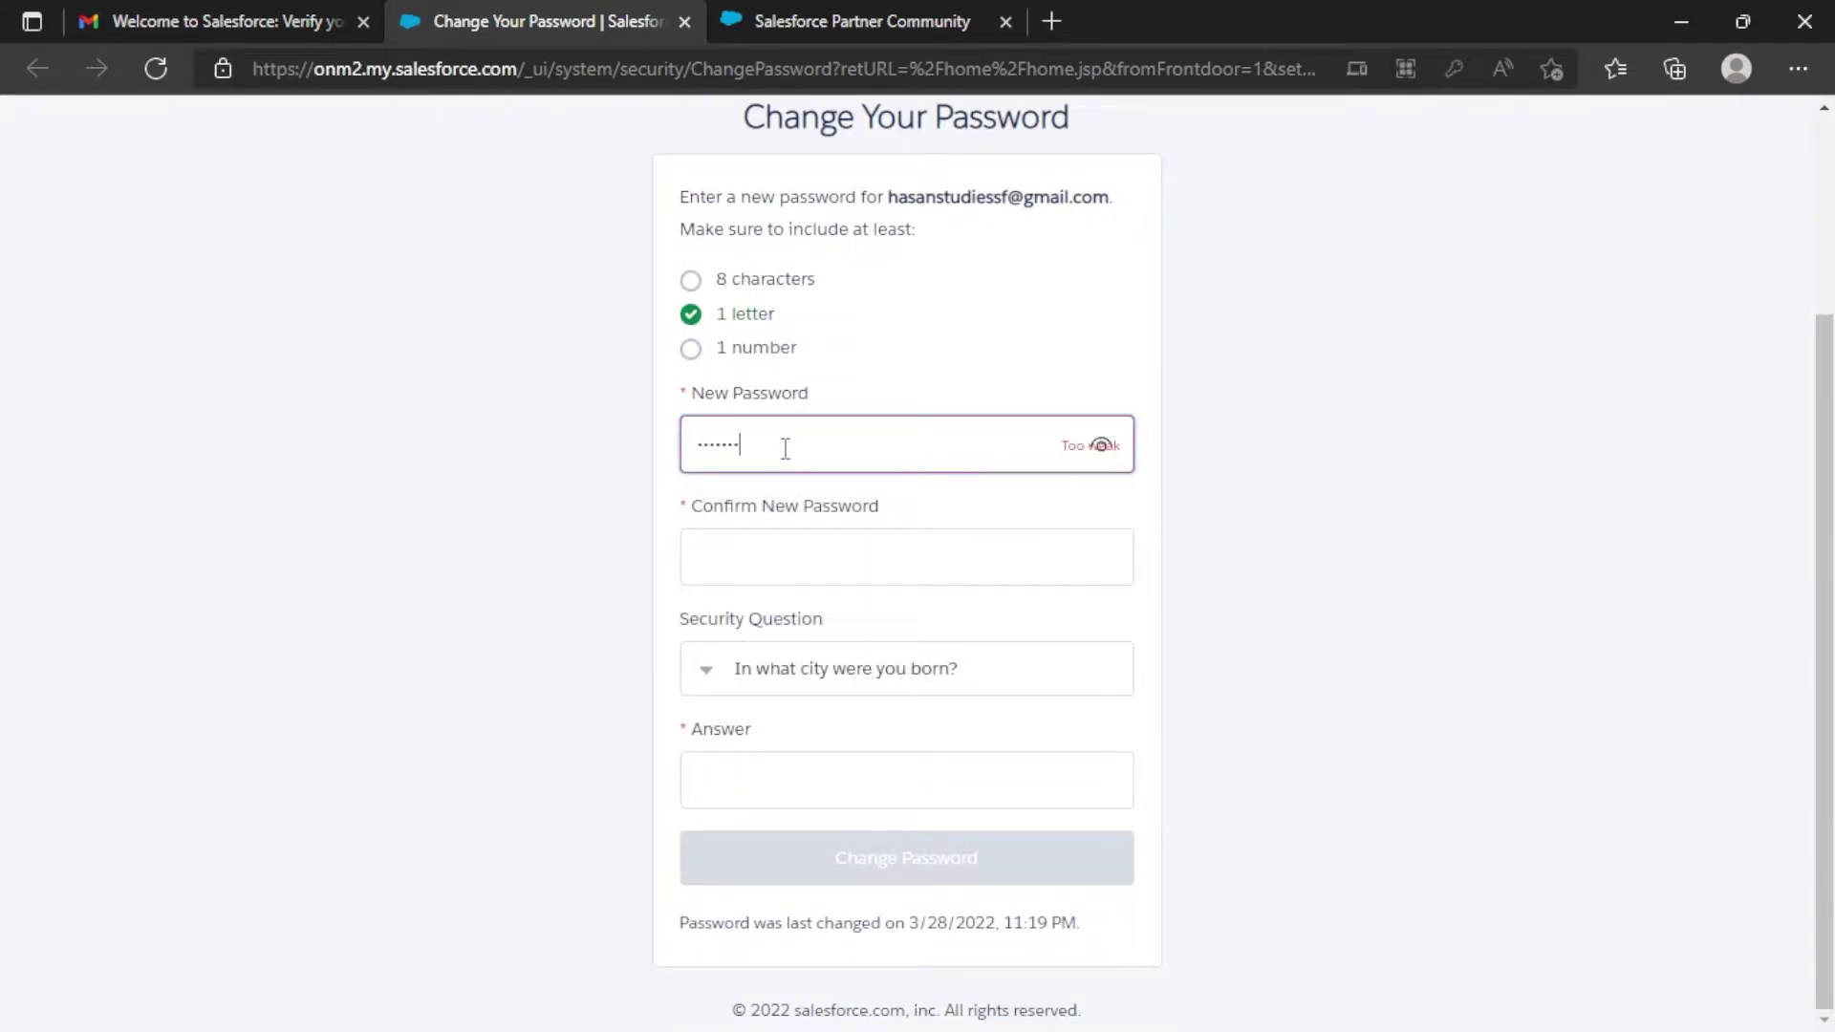
{"action": "key", "text": "Tab"}
{"action": "type", "text": "•••••••••"}
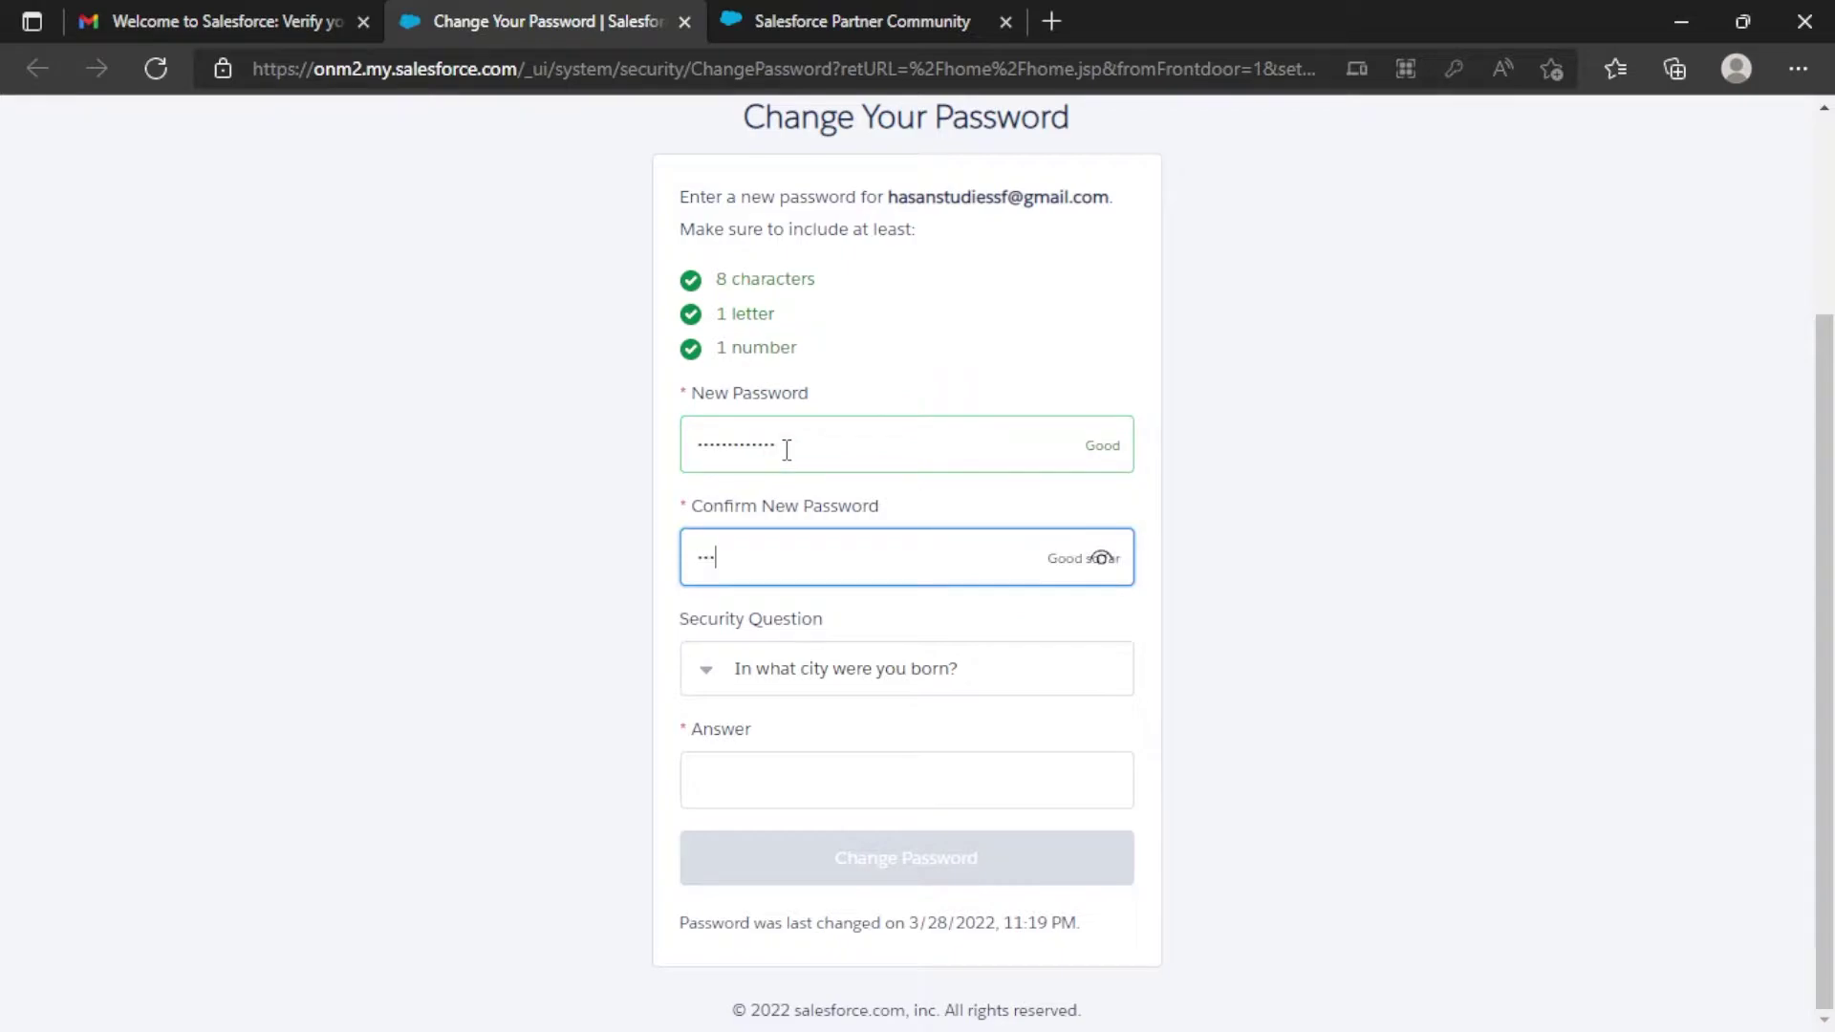
{"action": "type", "text": "••"}
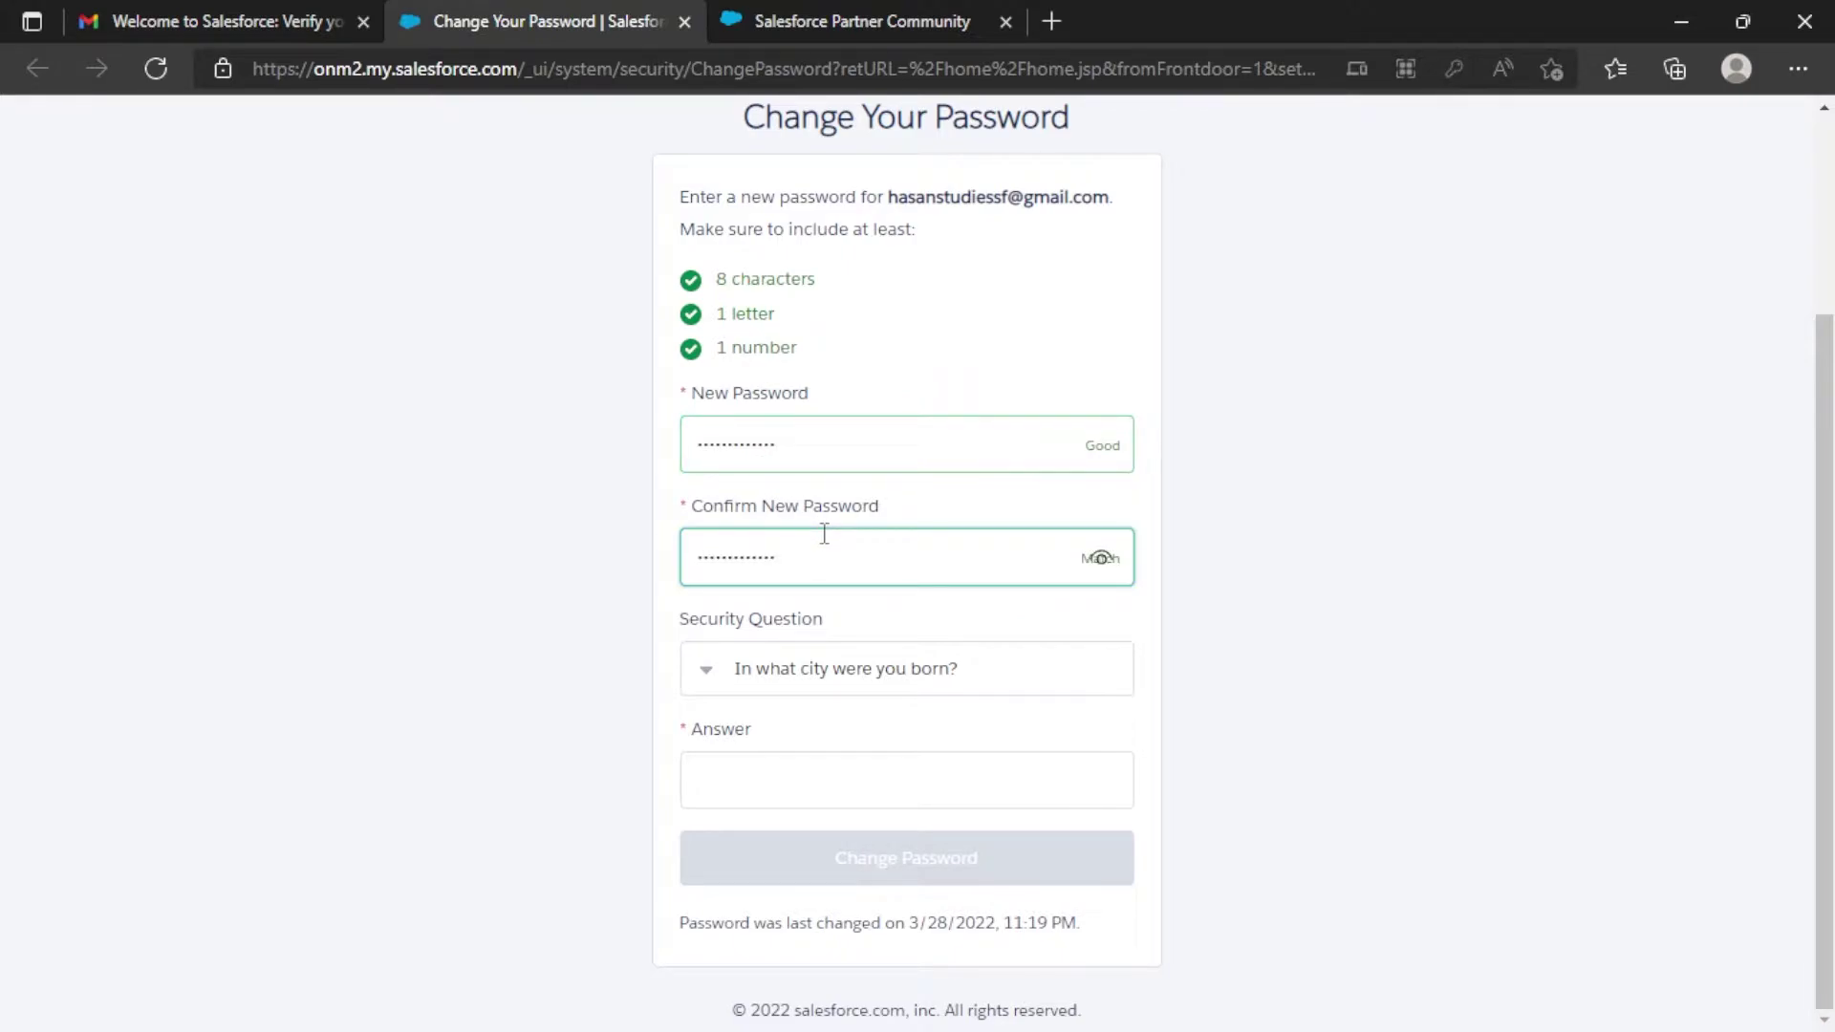
{"action": "left_click", "coordinate": [851, 773]}
{"action": "type", "text": "Test"}
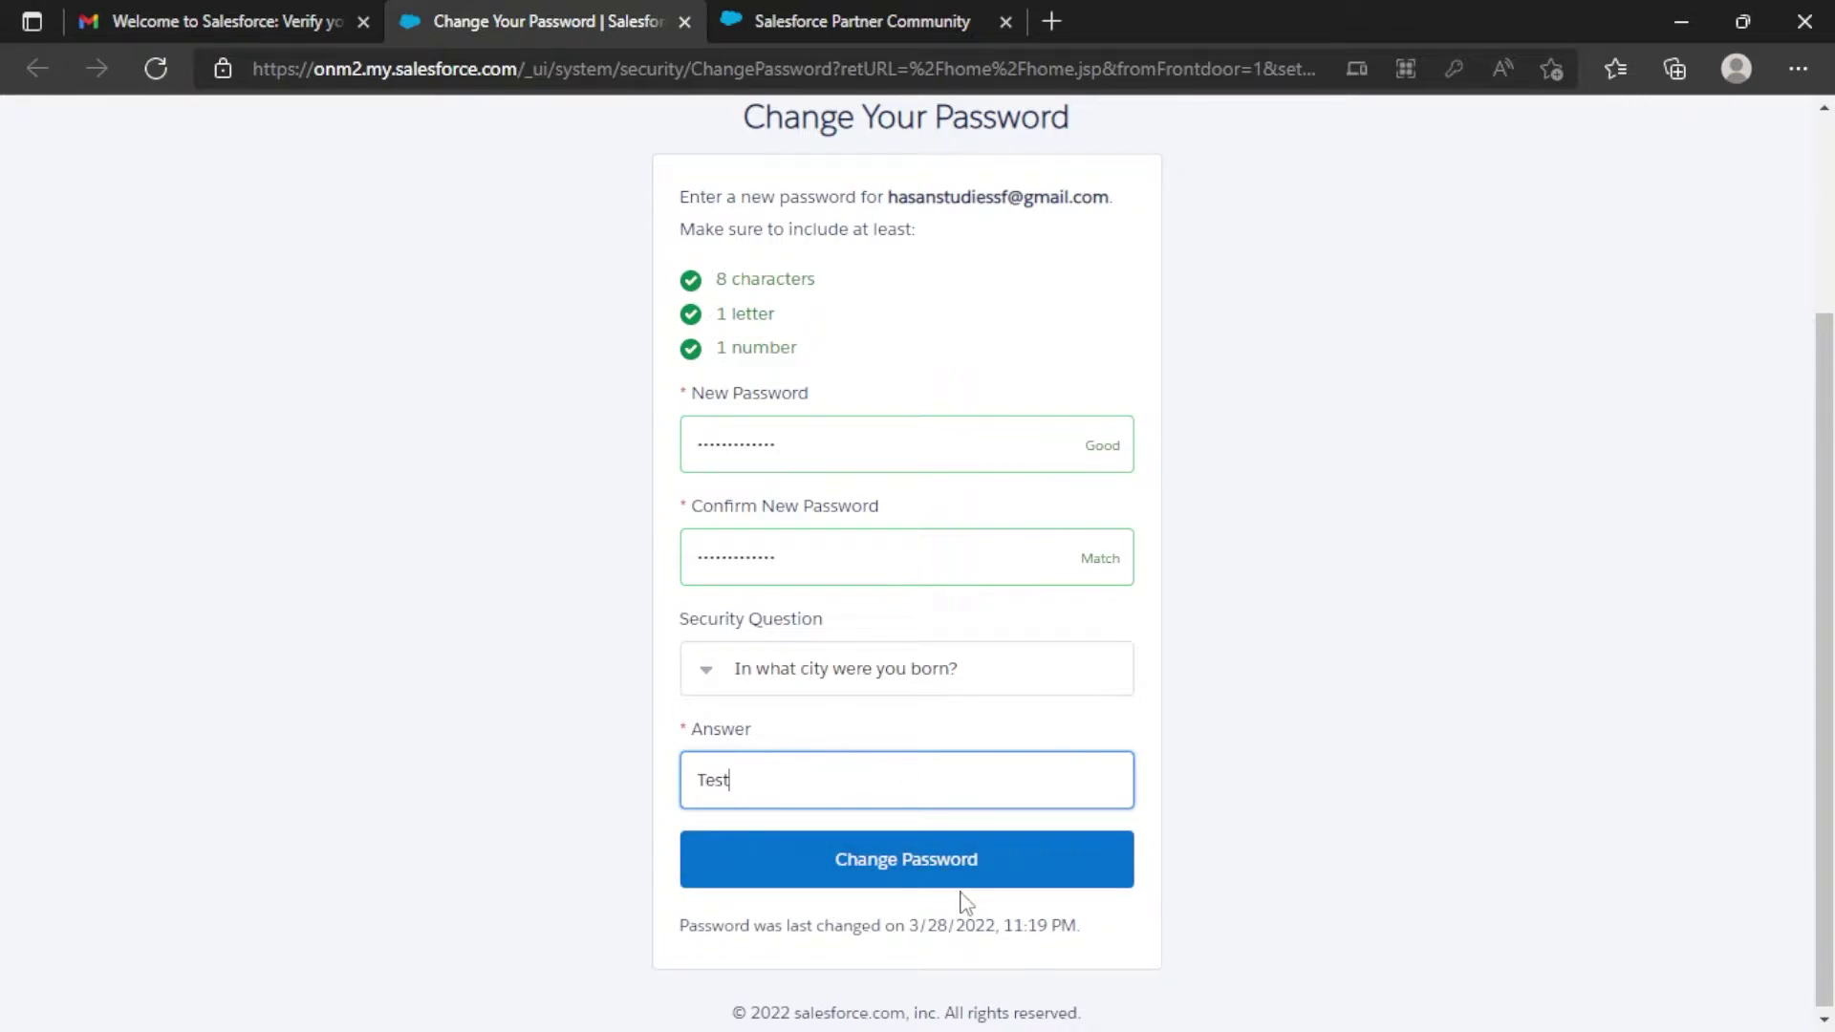
{"action": "left_click", "coordinate": [970, 870]}
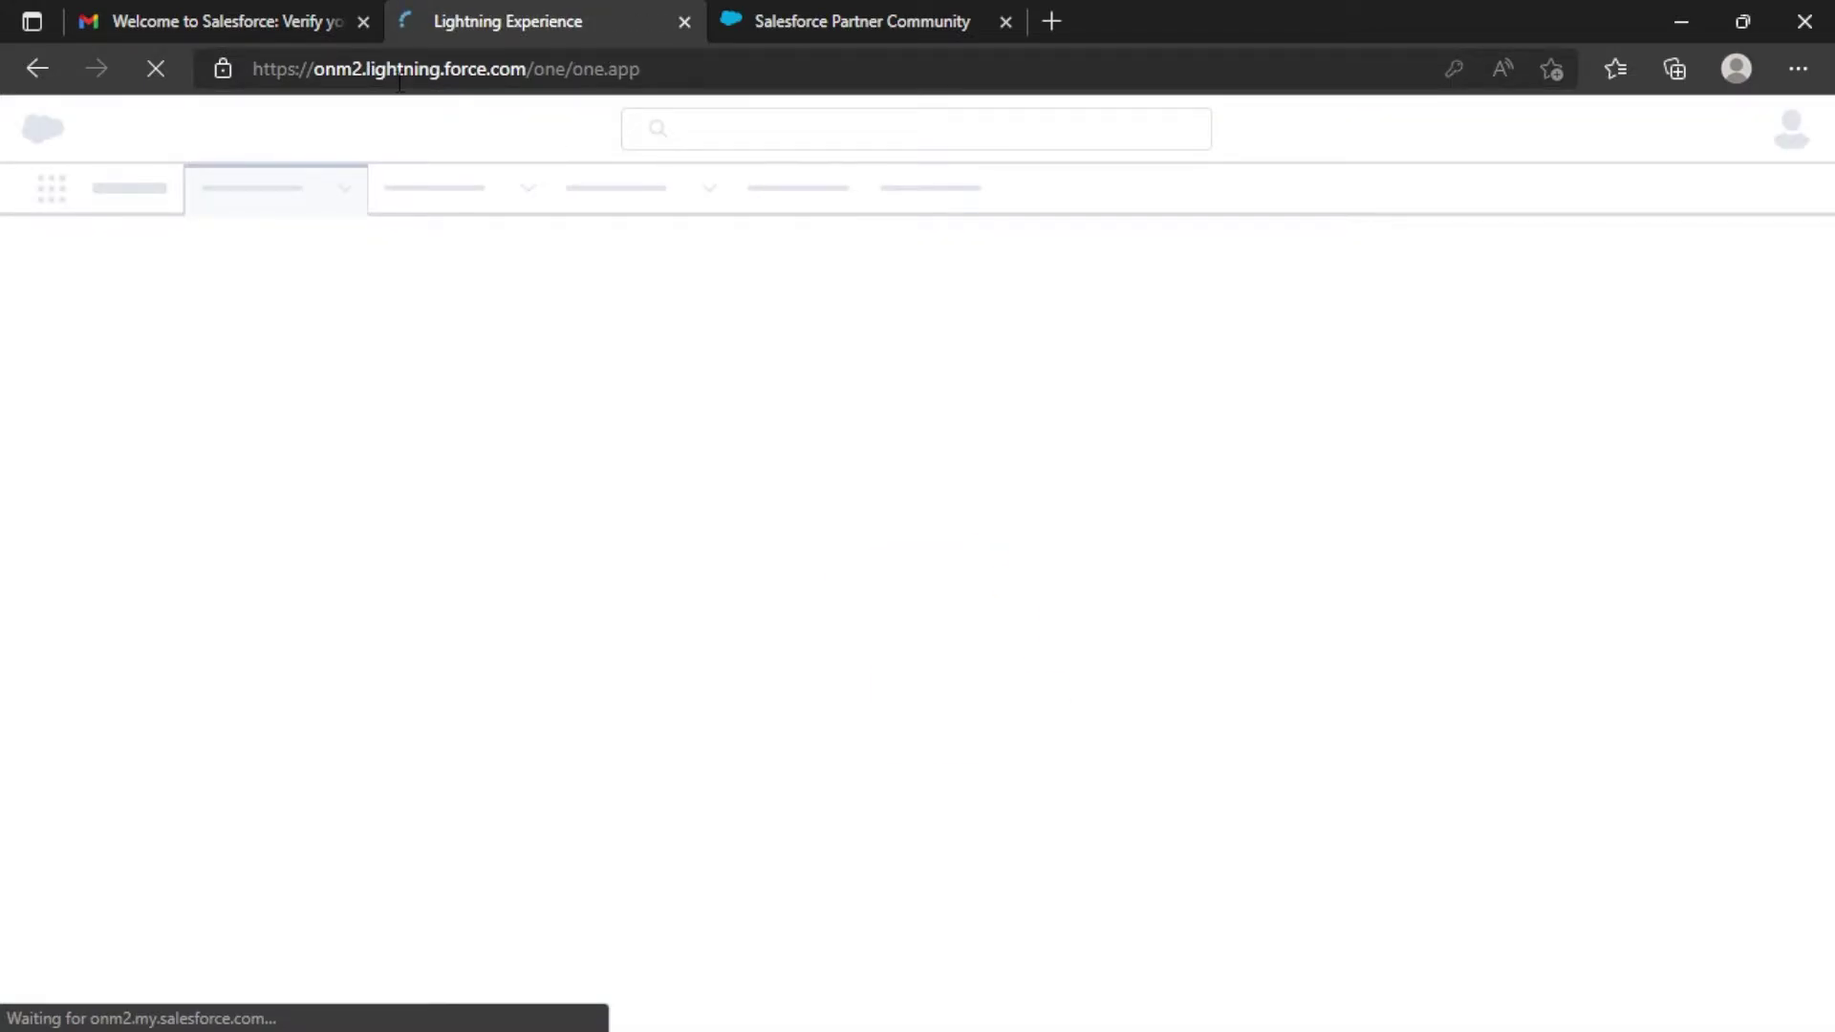
Save the new password in Edge, then open Setup from the gear menu in a new tab.
{"action": "left_click_drag", "start_coordinate": [524, 67], "coordinate": [274, 83]}
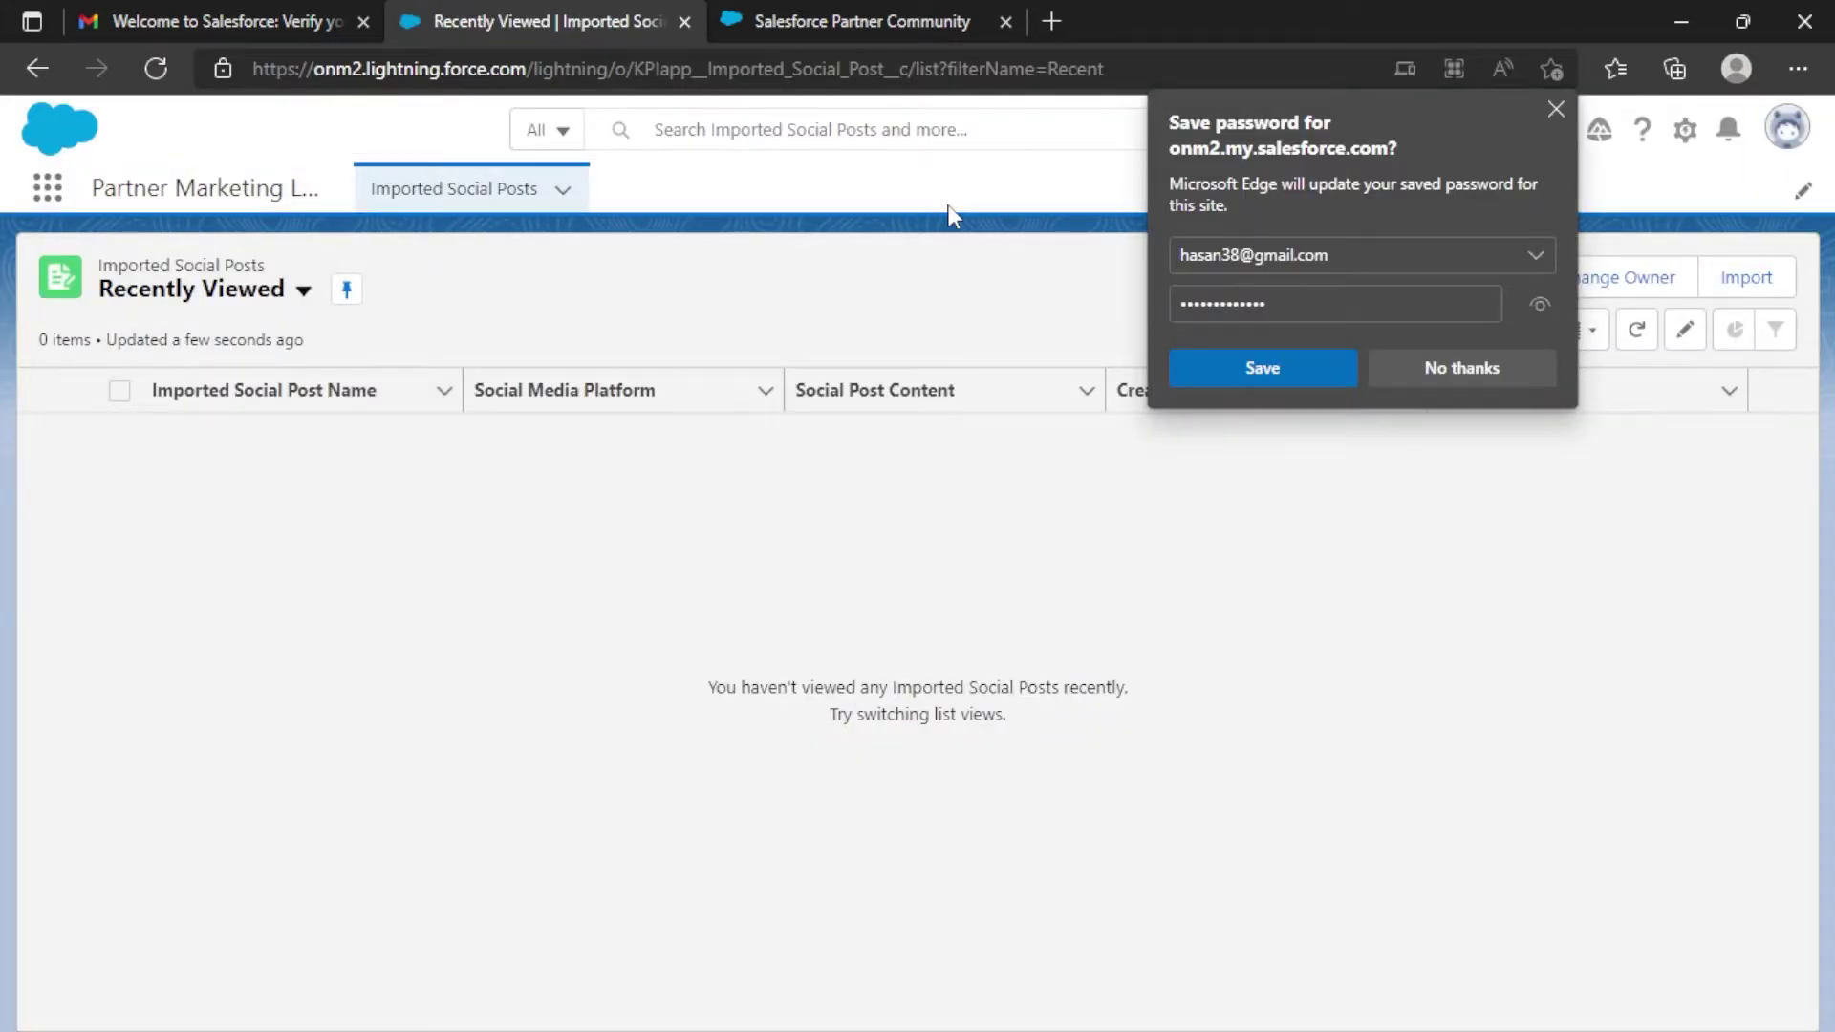
{"action": "left_click", "coordinate": [1280, 372]}
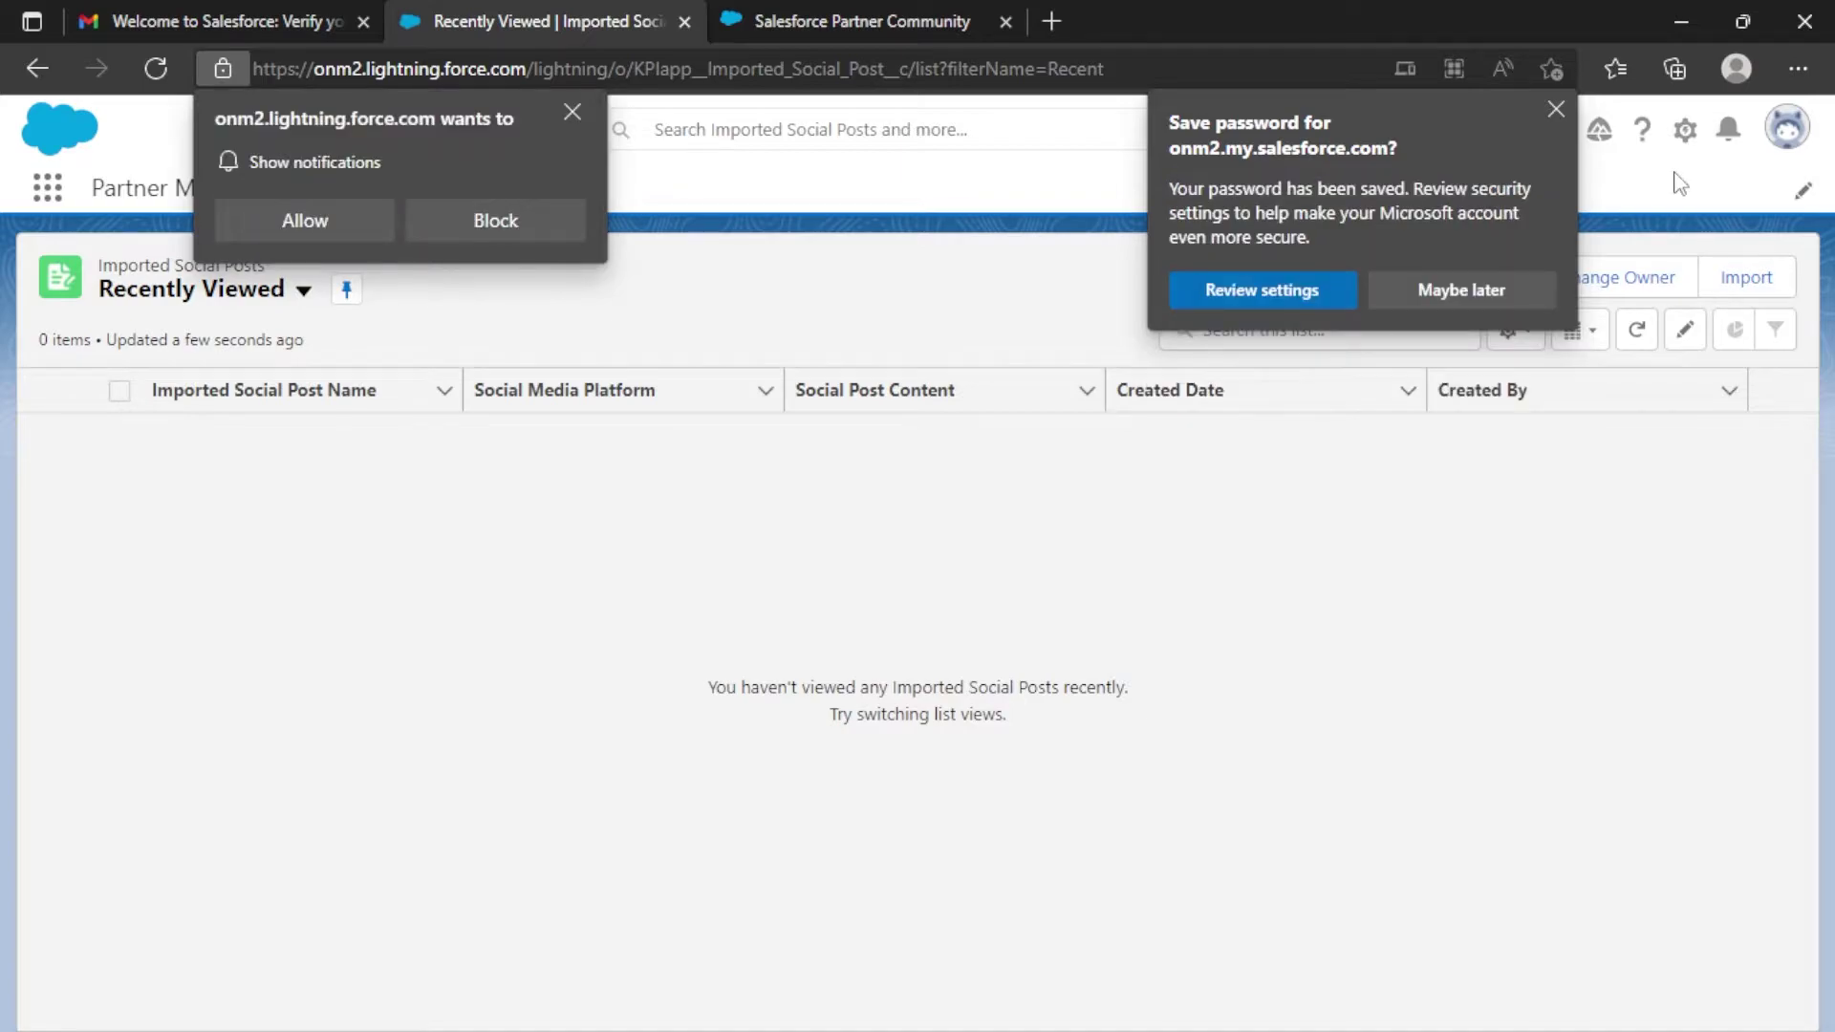
{"action": "left_click", "coordinate": [1460, 290]}
{"action": "left_click", "coordinate": [1685, 131]}
{"action": "left_click", "coordinate": [1606, 203]}
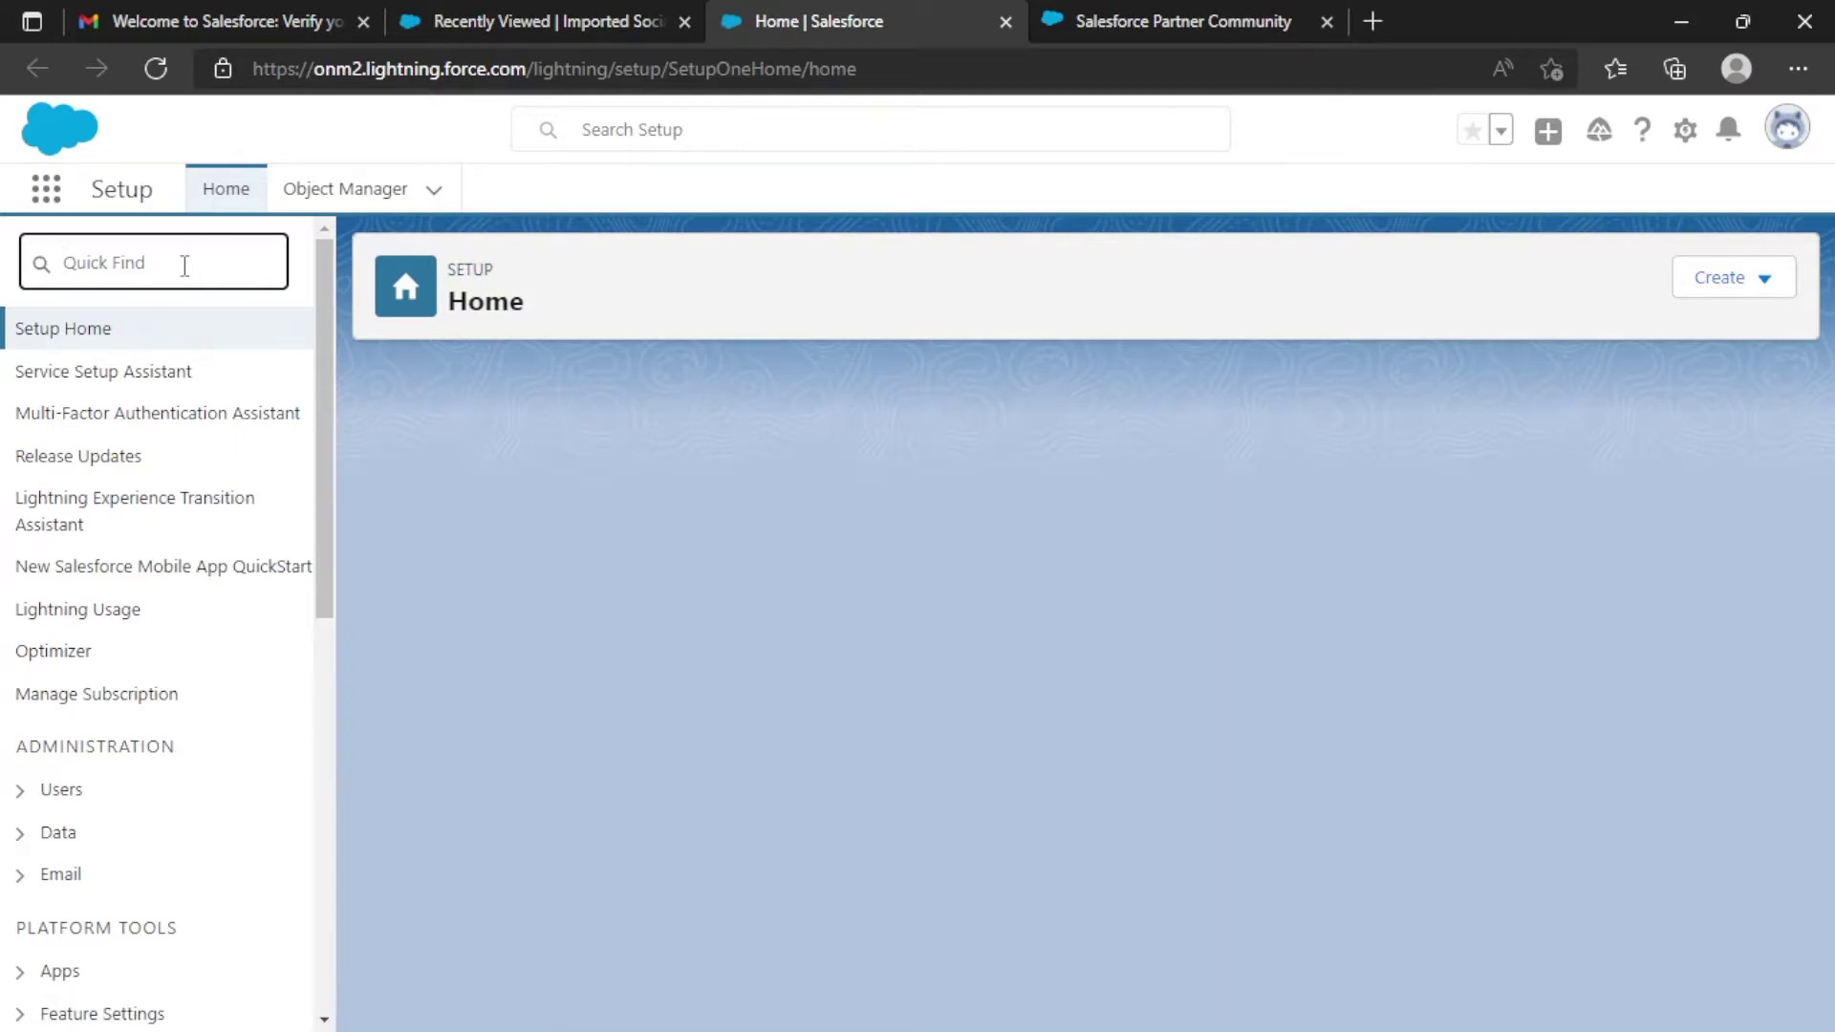
Filter Quick Find for 'company inf', allow site notifications, and open Company Information.
{"action": "type", "text": "com"}
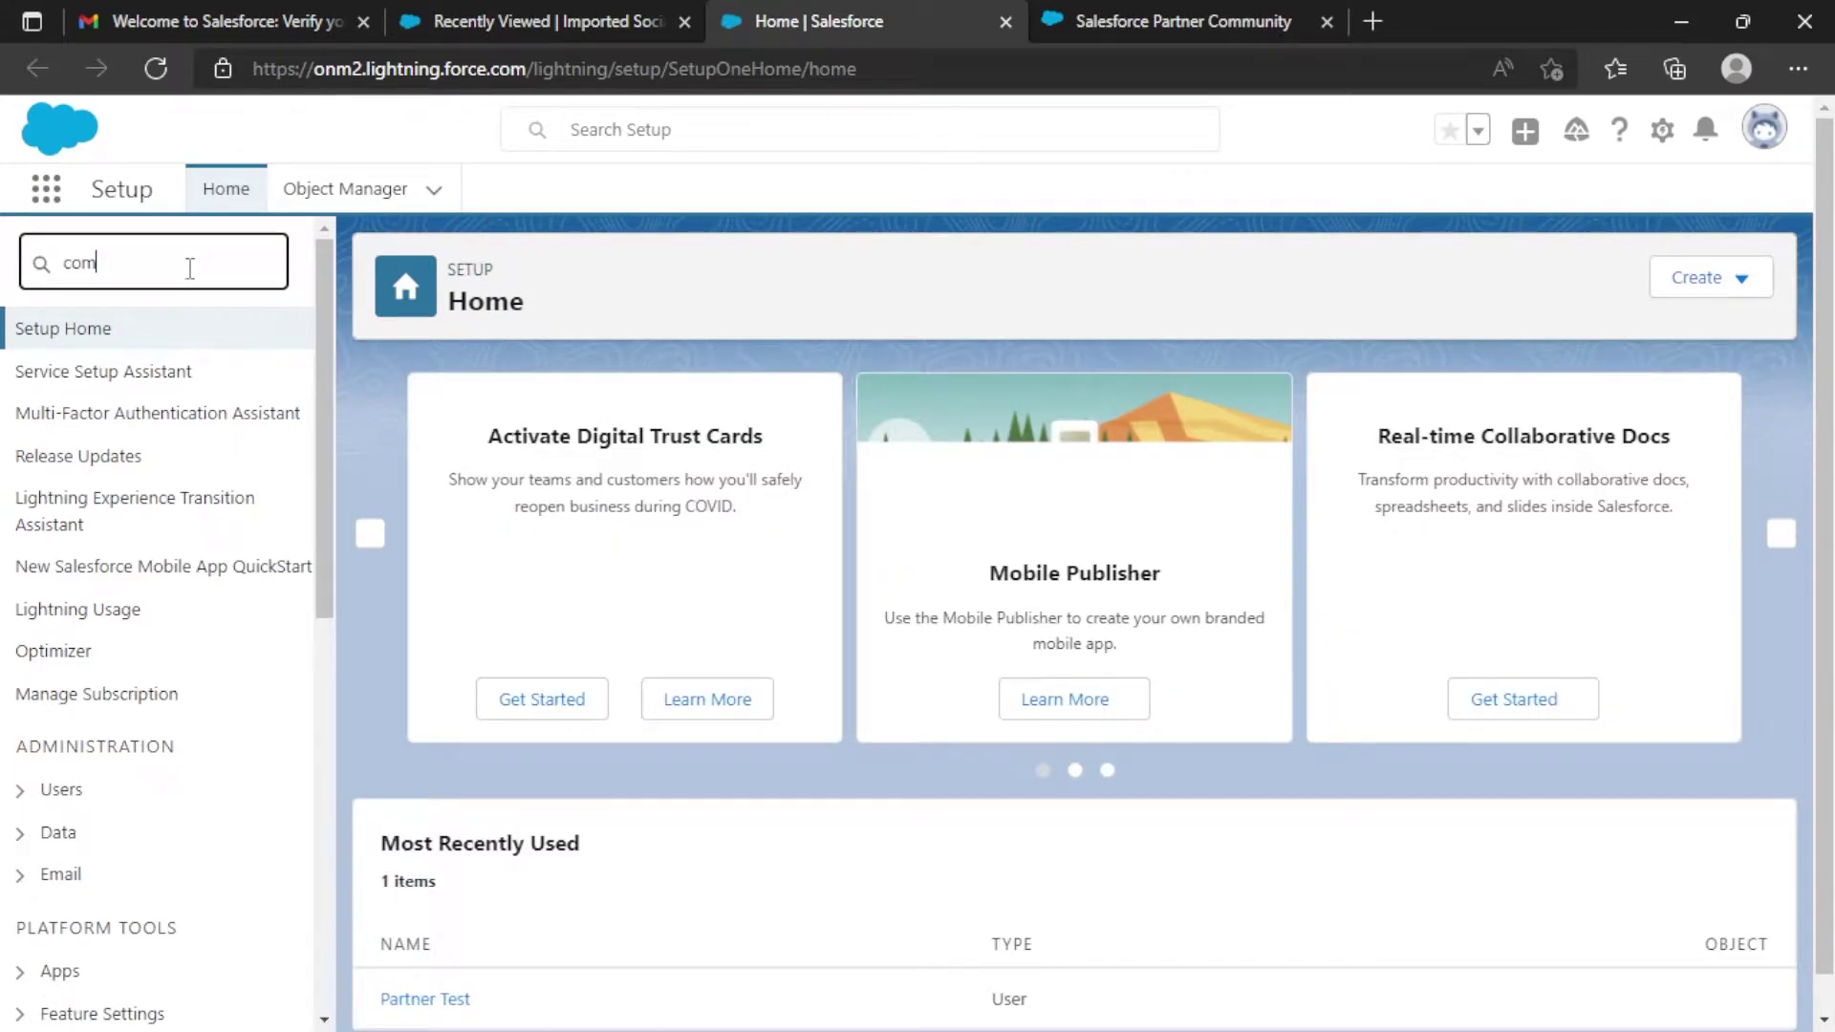
{"action": "type", "text": "pan"}
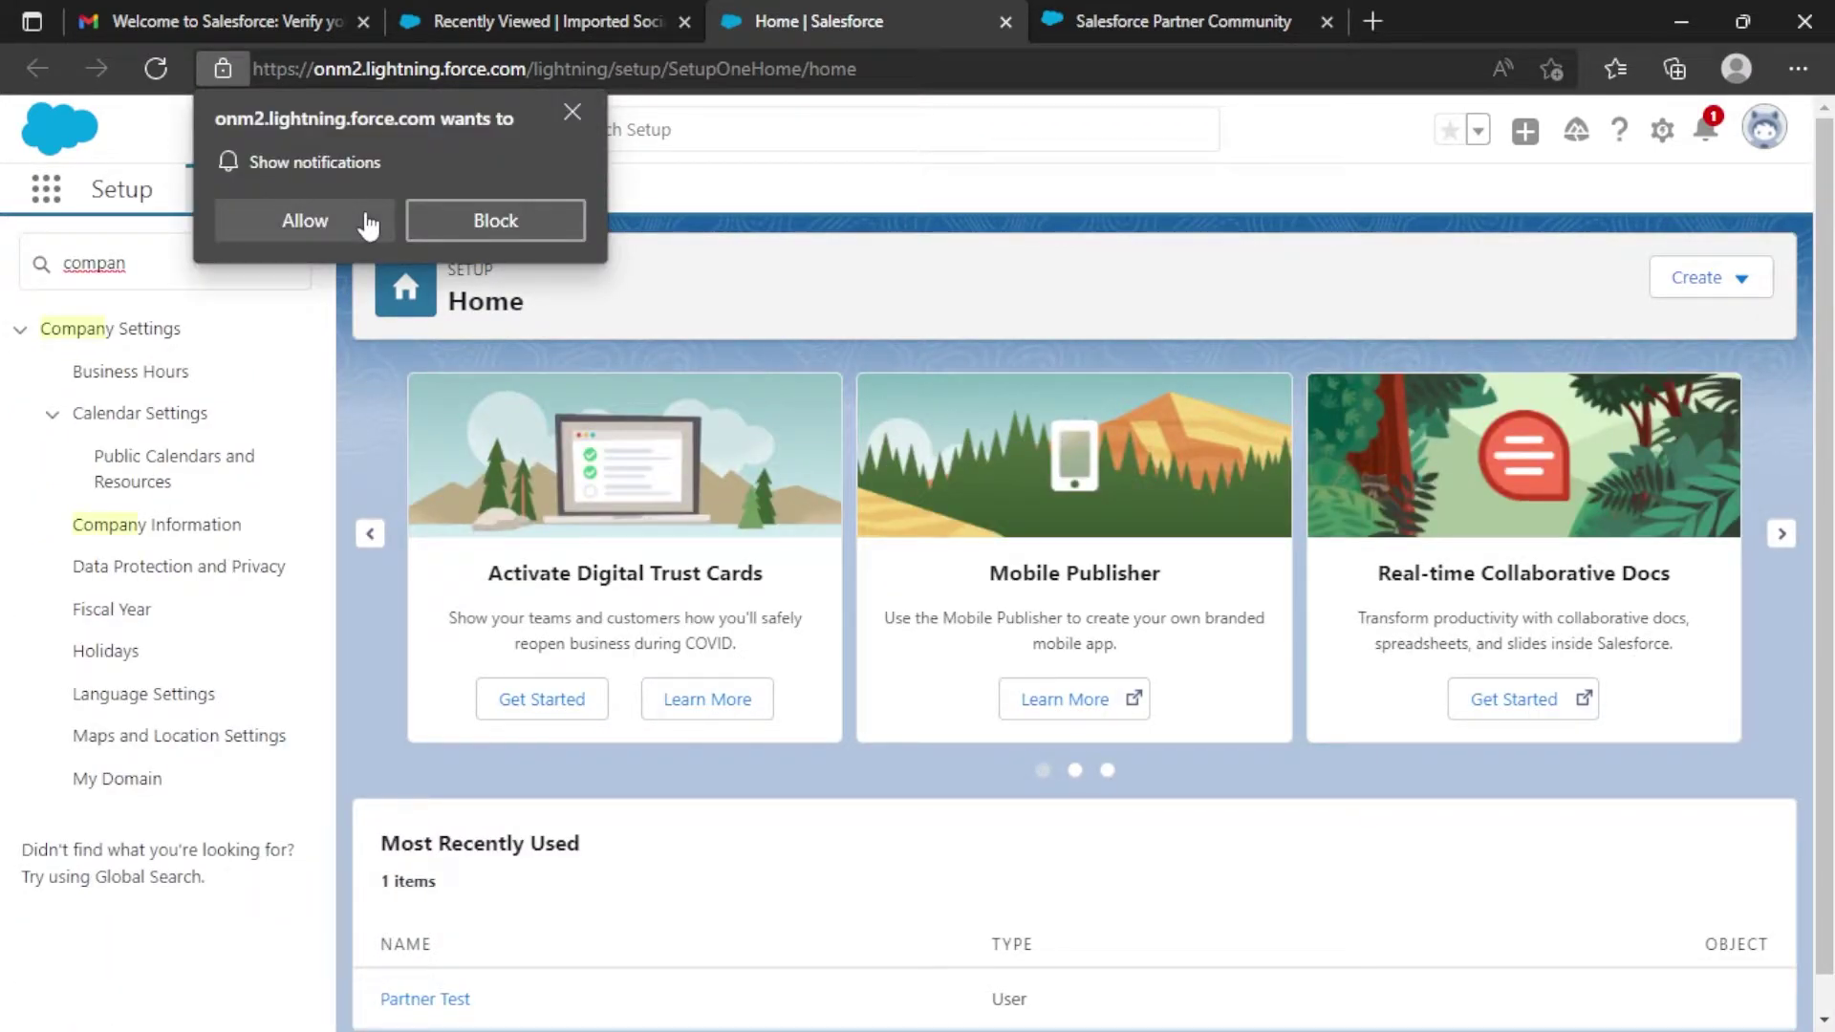
{"action": "left_click", "coordinate": [368, 225]}
{"action": "type", "text": "y inf"}
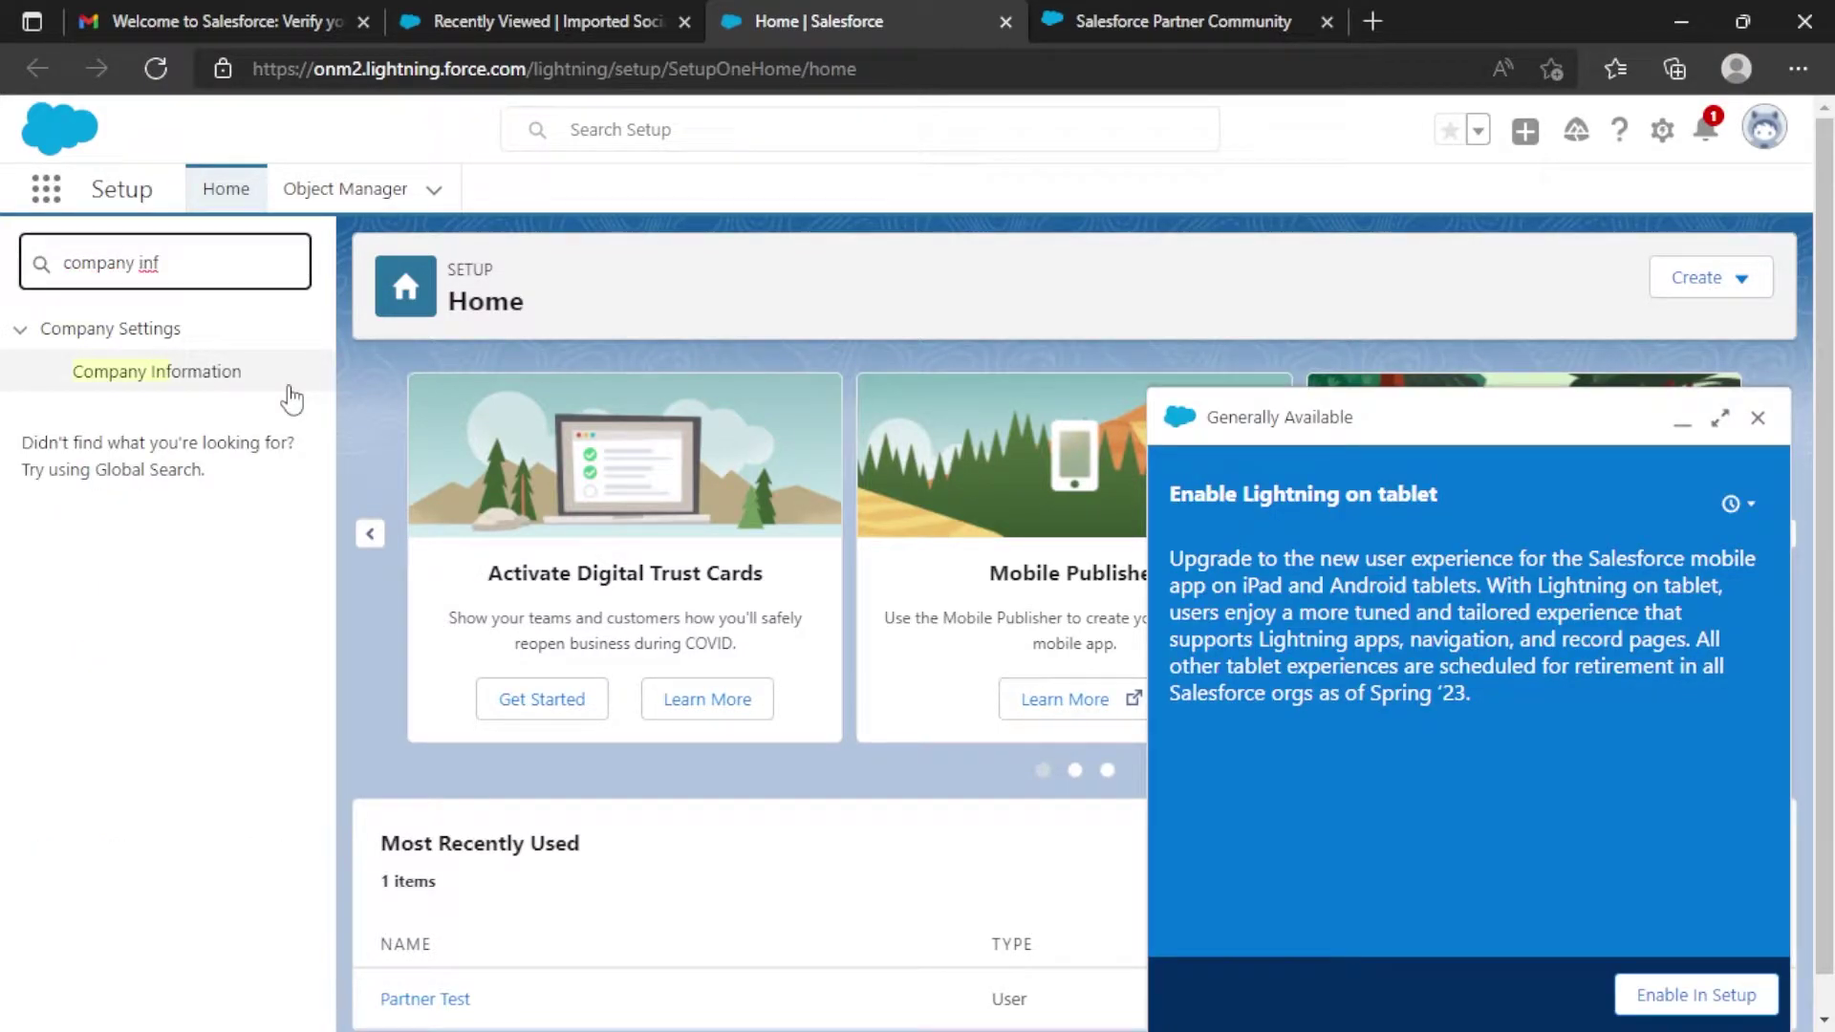
{"action": "left_click", "coordinate": [1758, 418]}
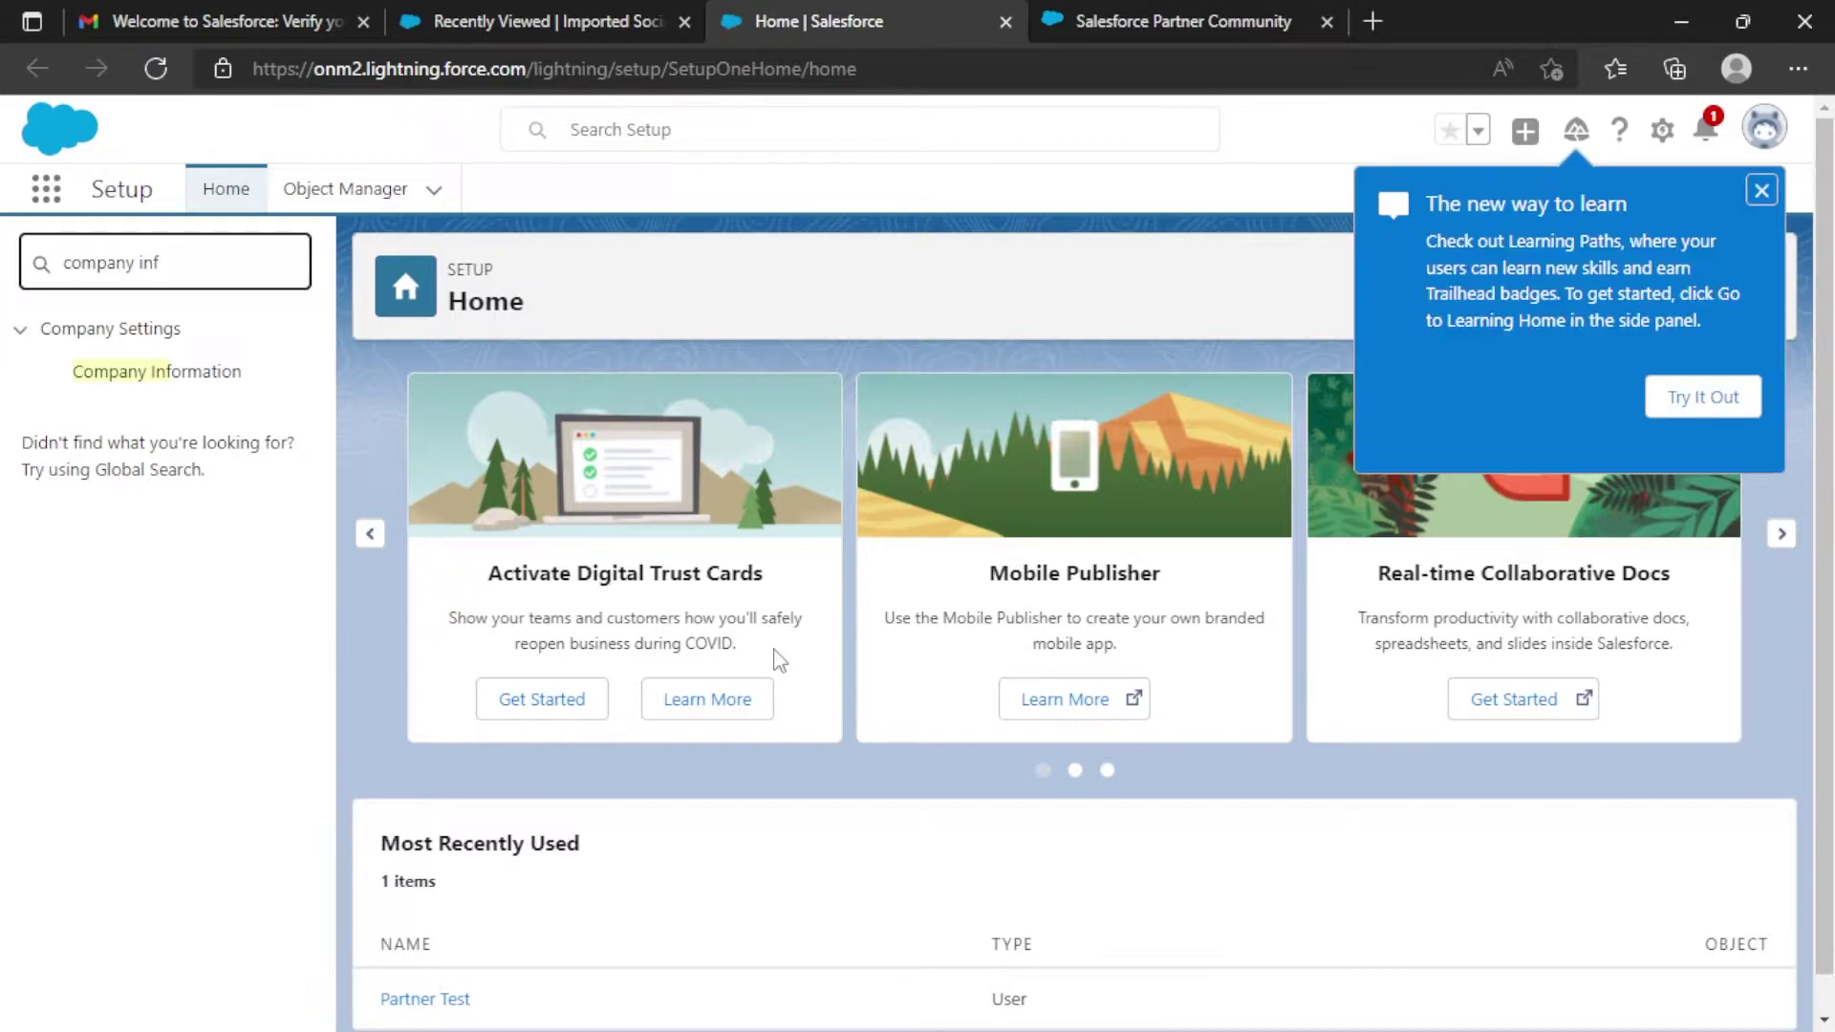
{"action": "left_click", "coordinate": [186, 375]}
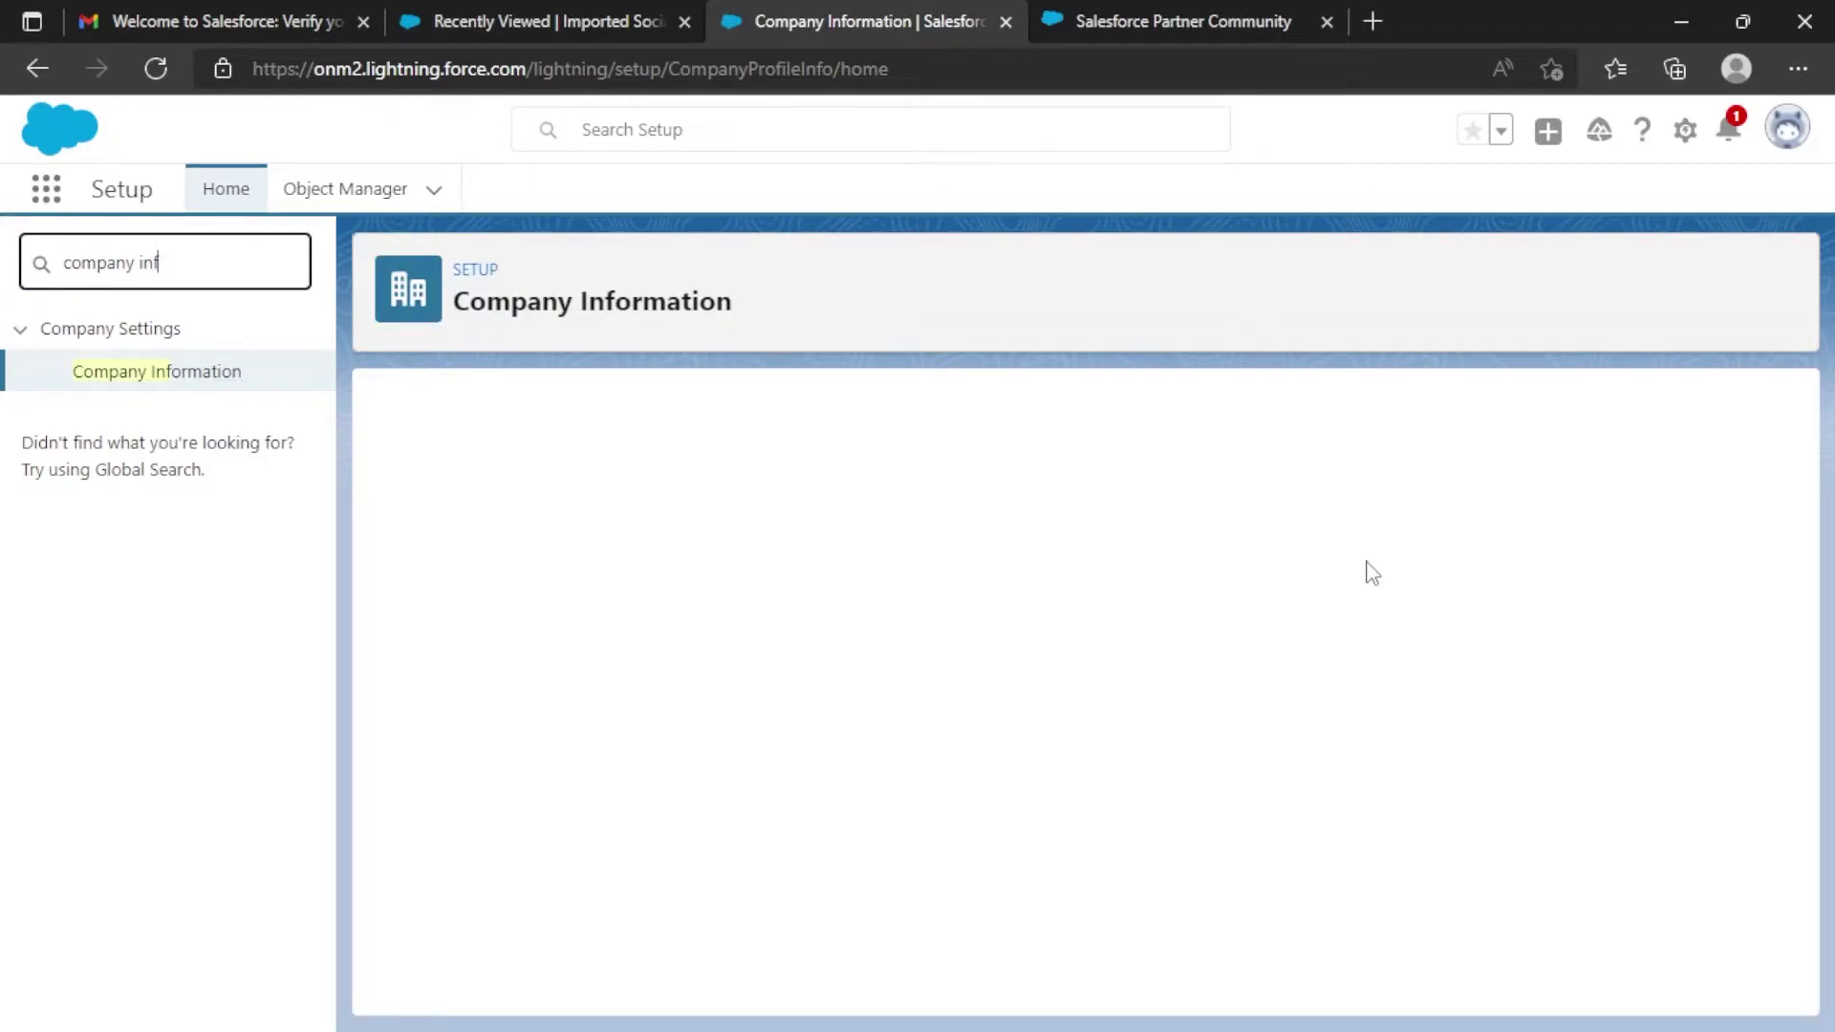
{"action": "scroll", "coordinate": [1368, 569], "scroll_direction": "down", "scroll_amount": 4}
{"action": "scroll", "coordinate": [1354, 753], "scroll_direction": "up", "scroll_amount": 1}
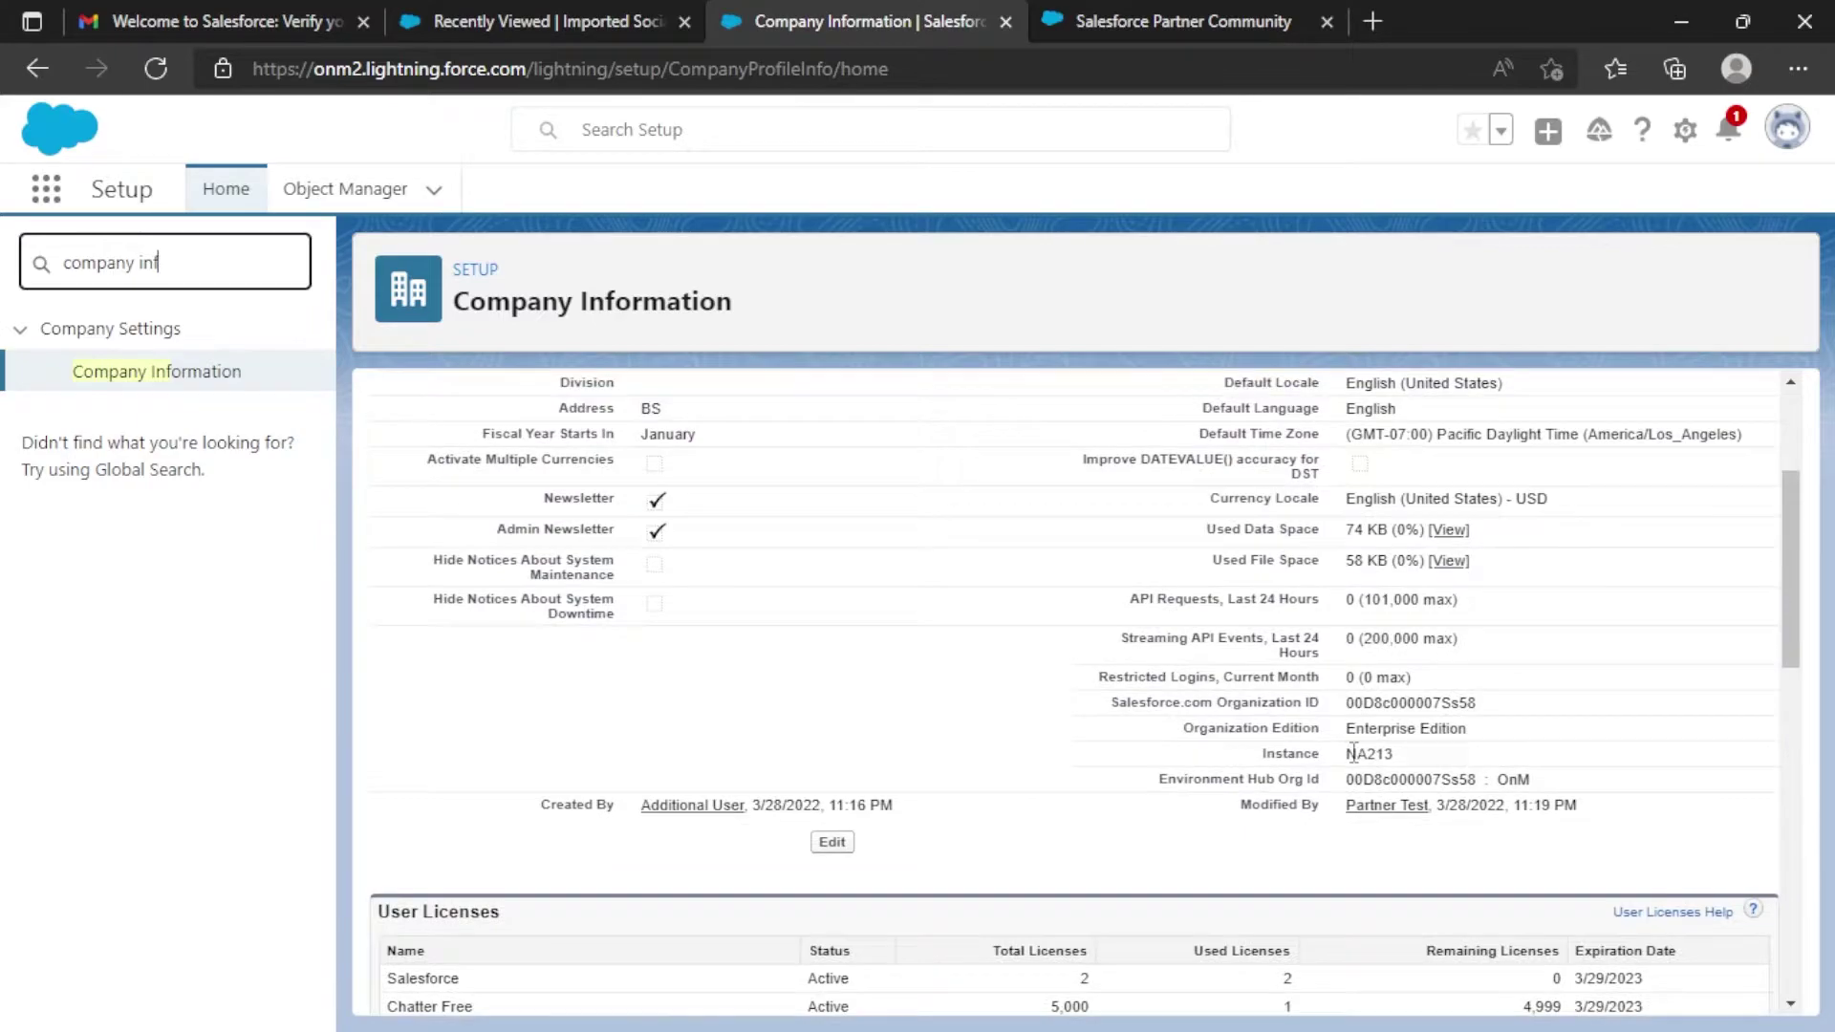
{"action": "left_click_drag", "start_coordinate": [1185, 729], "coordinate": [1484, 736]}
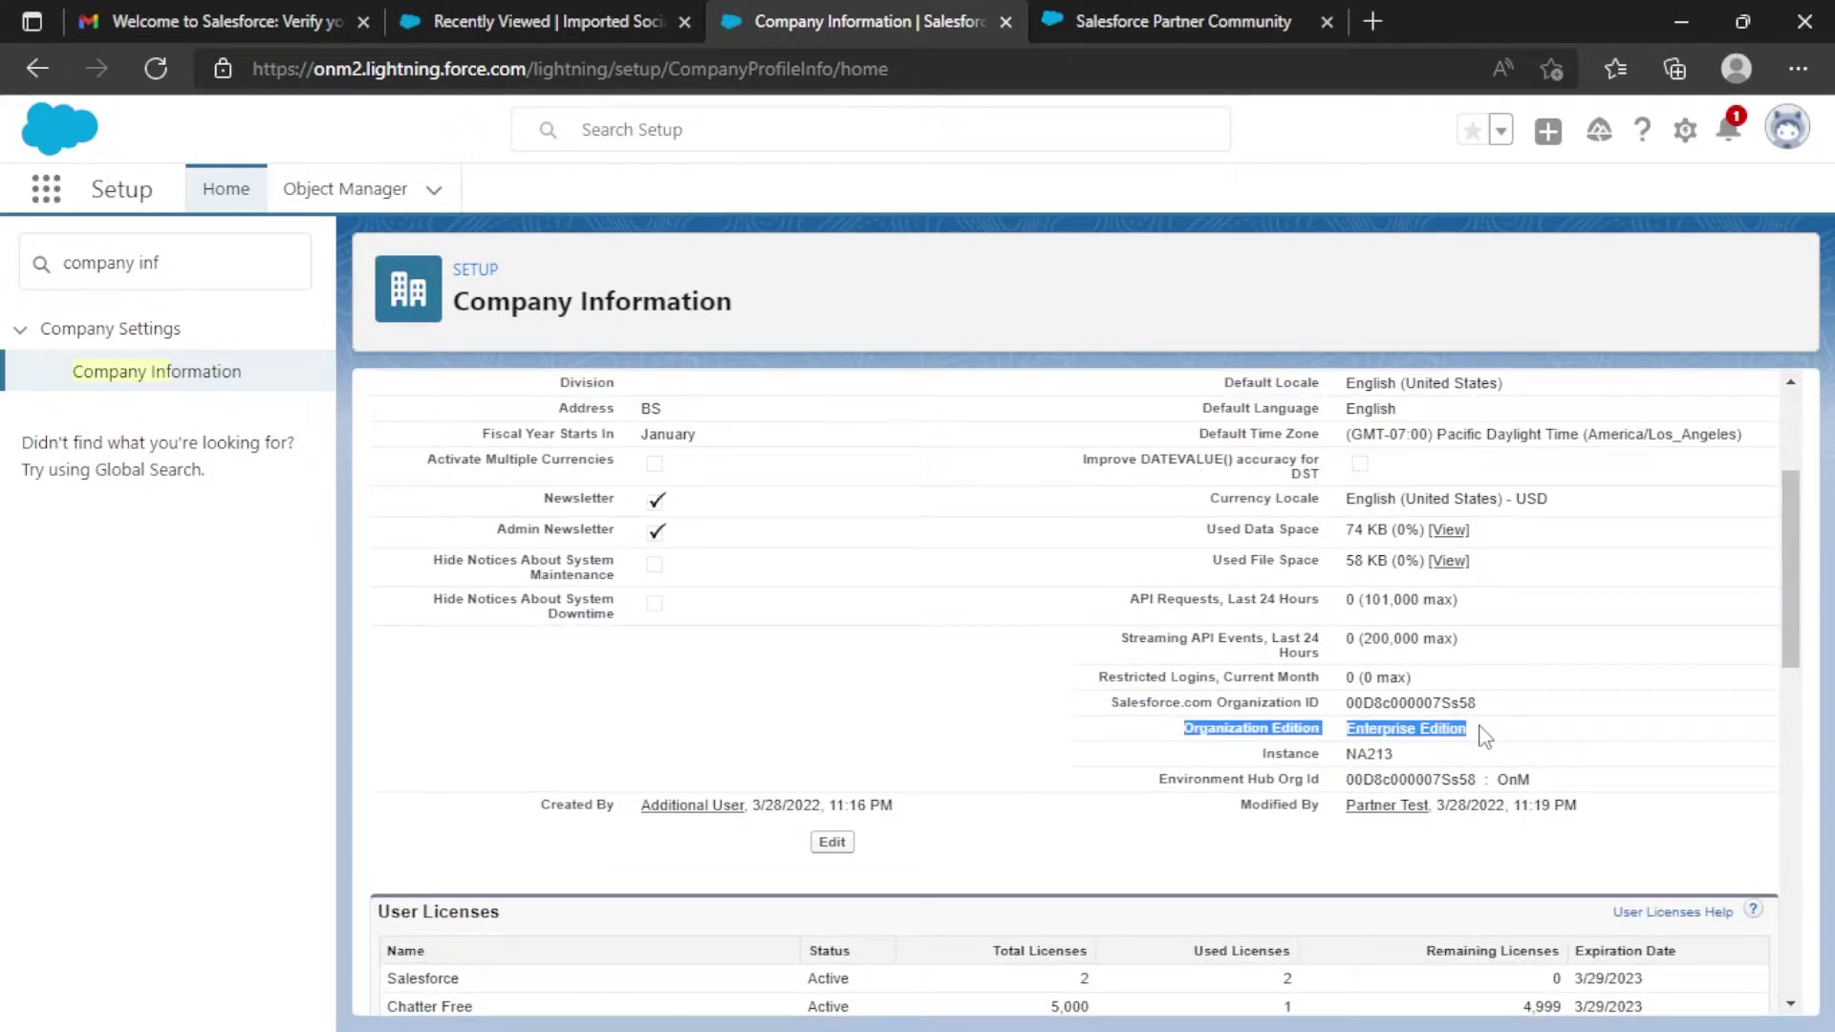
{"action": "scroll", "coordinate": [1482, 736], "scroll_direction": "down", "scroll_amount": 2}
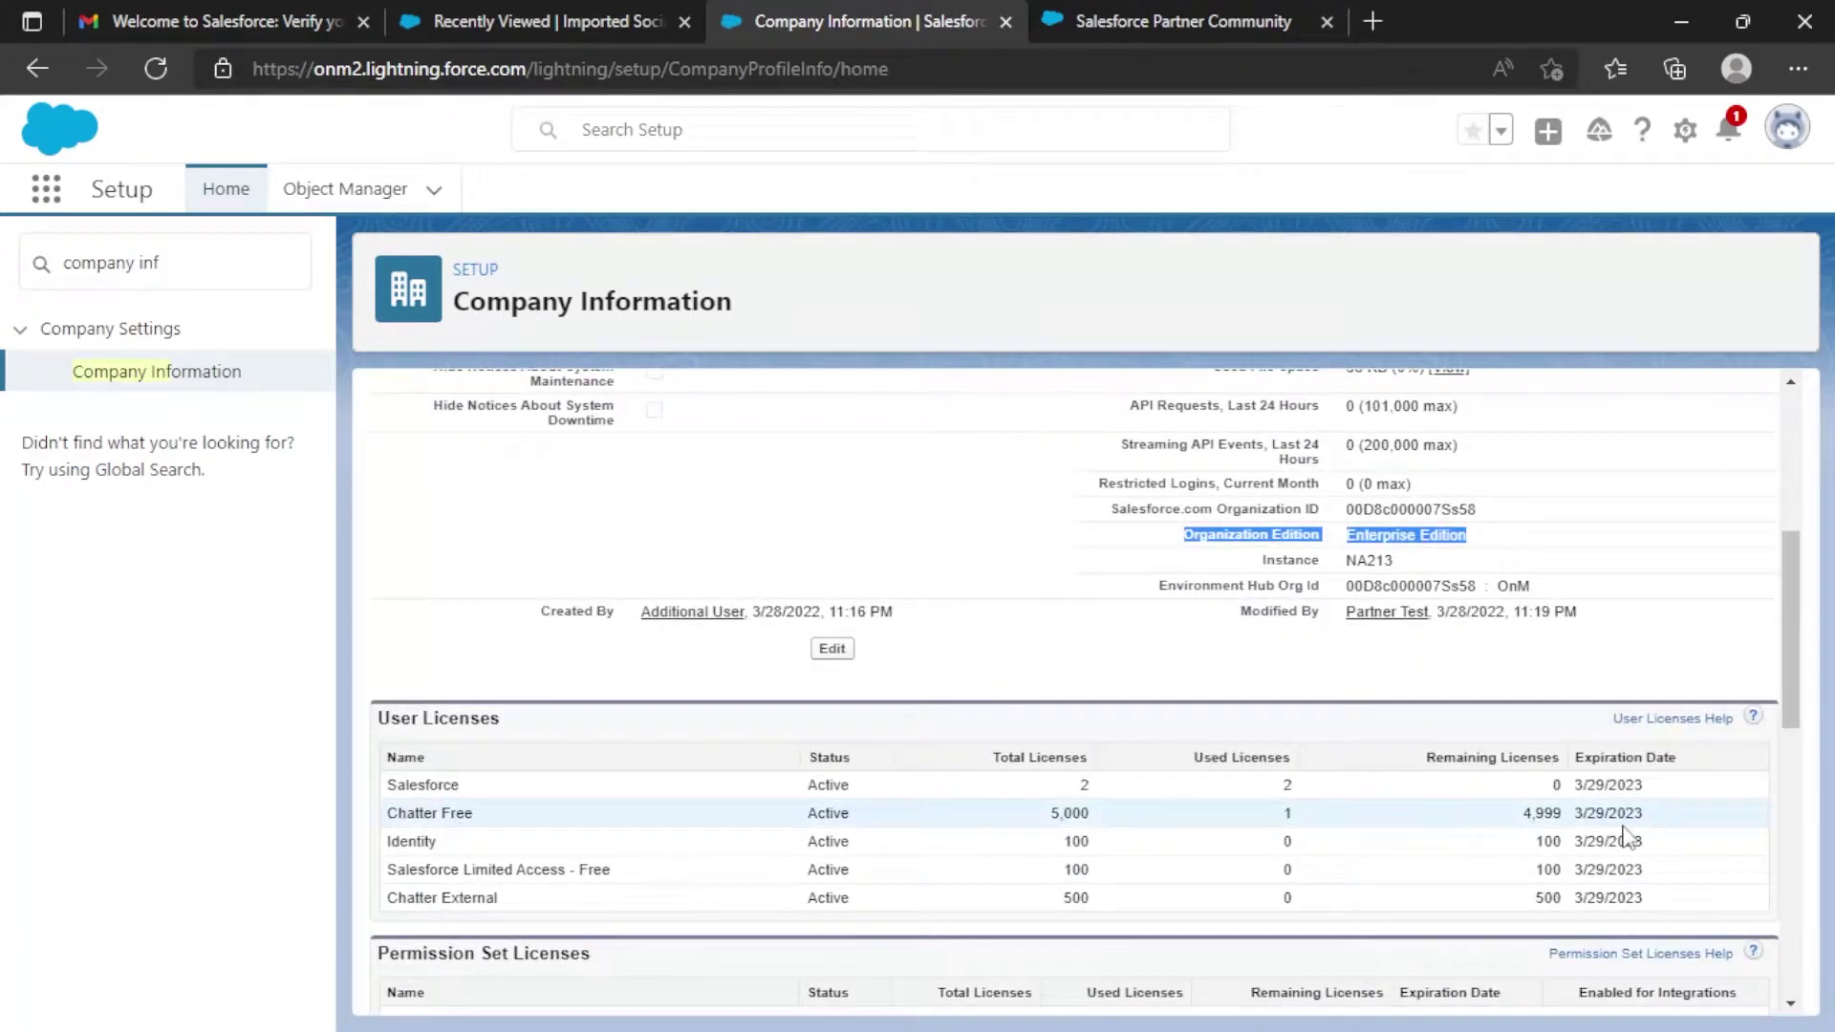
{"action": "left_click", "coordinate": [415, 798]}
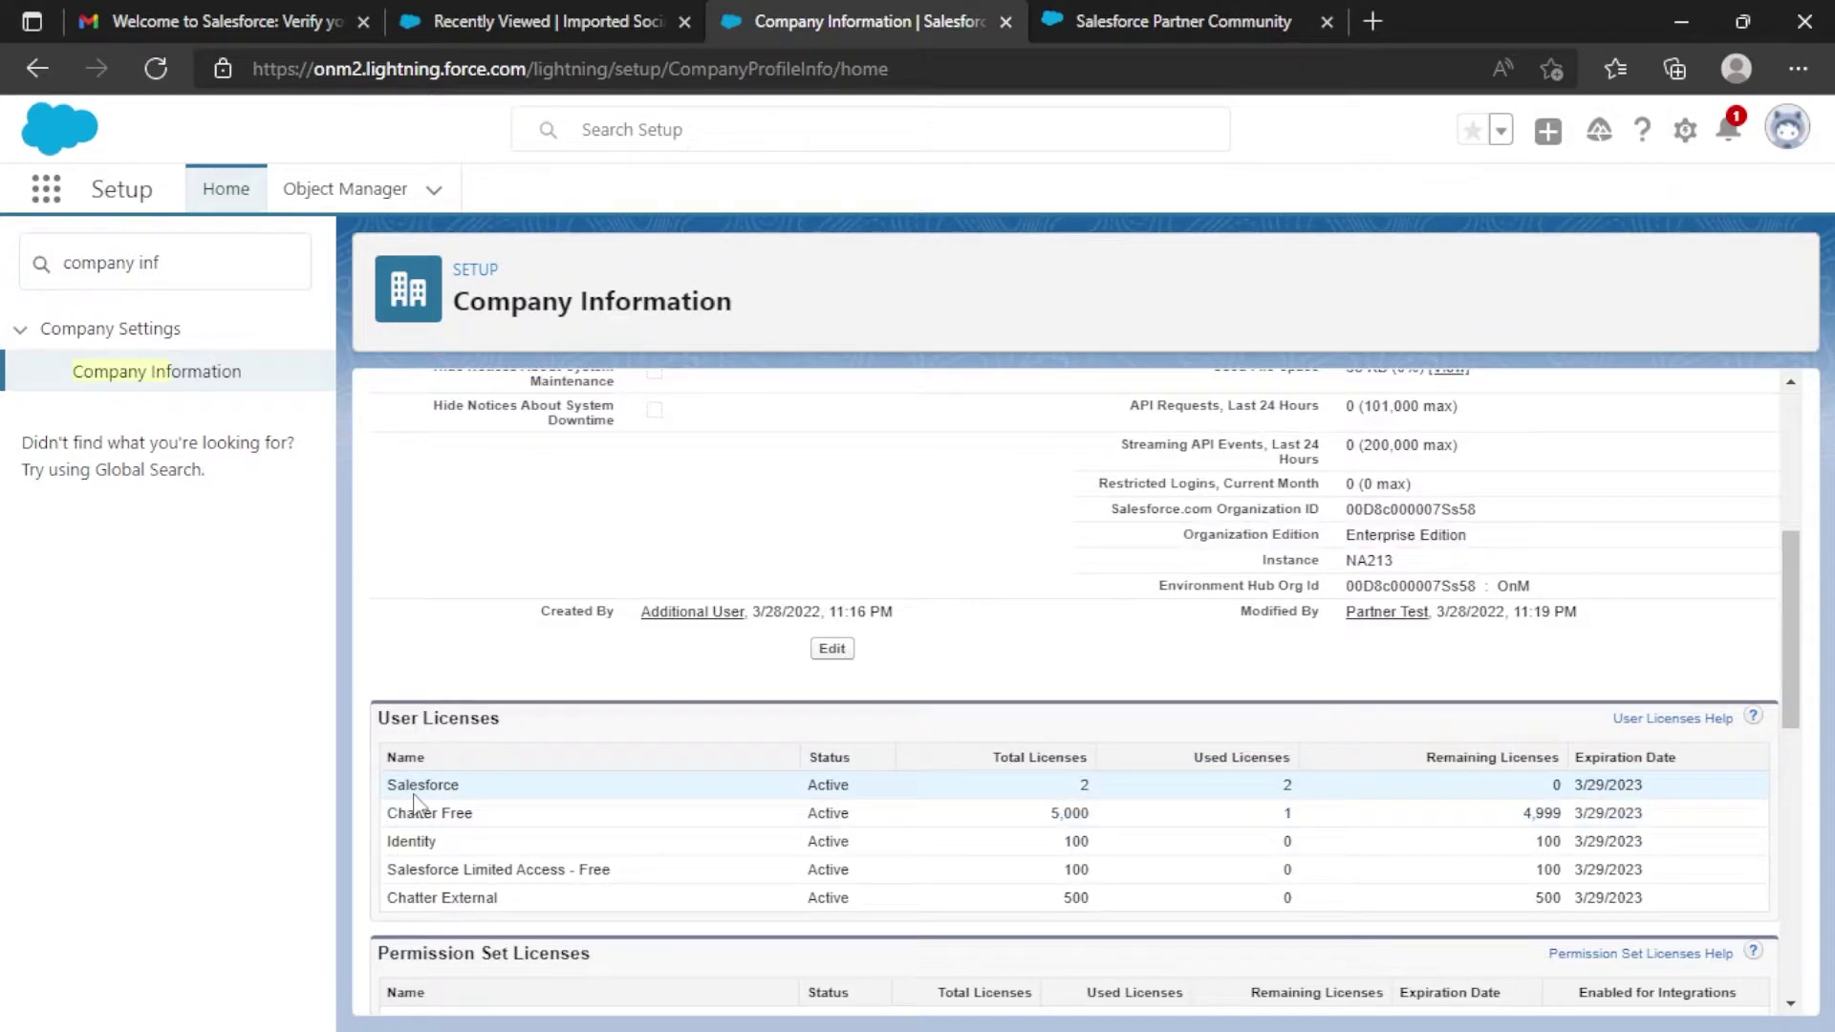
{"action": "left_click_drag", "start_coordinate": [415, 799], "coordinate": [535, 904]}
{"action": "left_click", "coordinate": [1646, 832]}
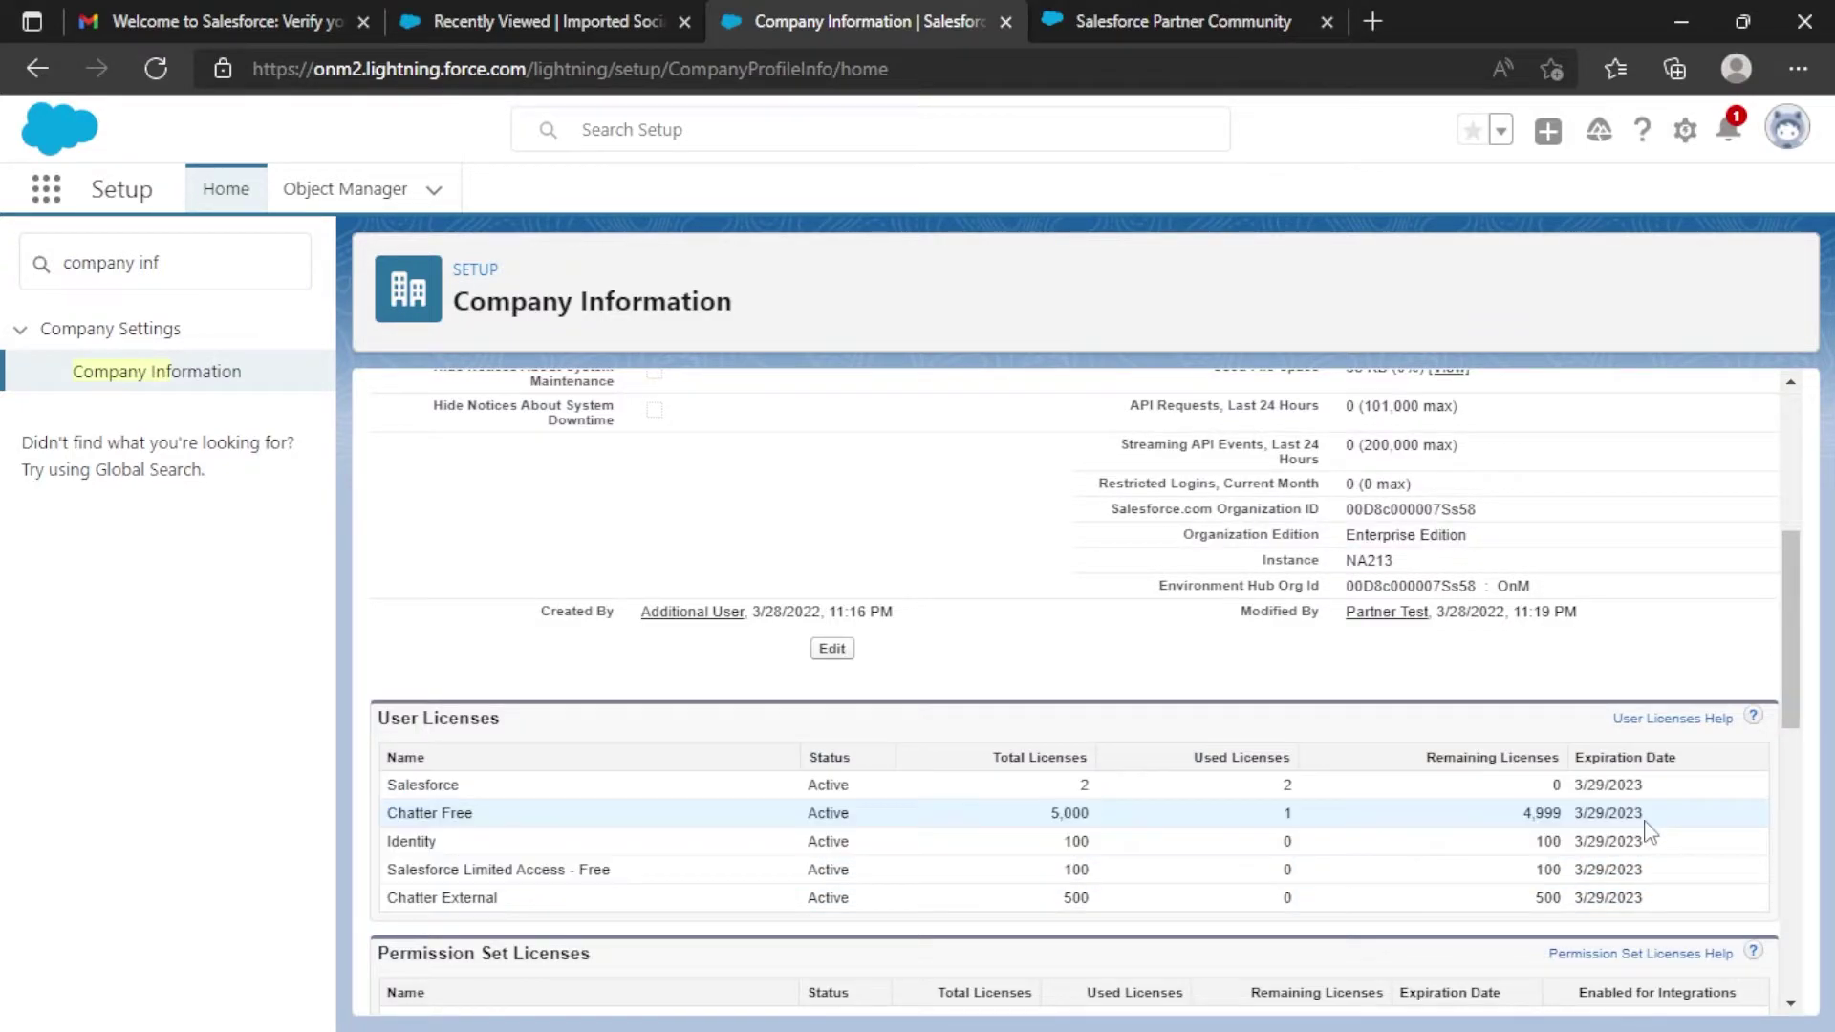
{"action": "left_click_drag", "start_coordinate": [1573, 785], "coordinate": [1646, 792]}
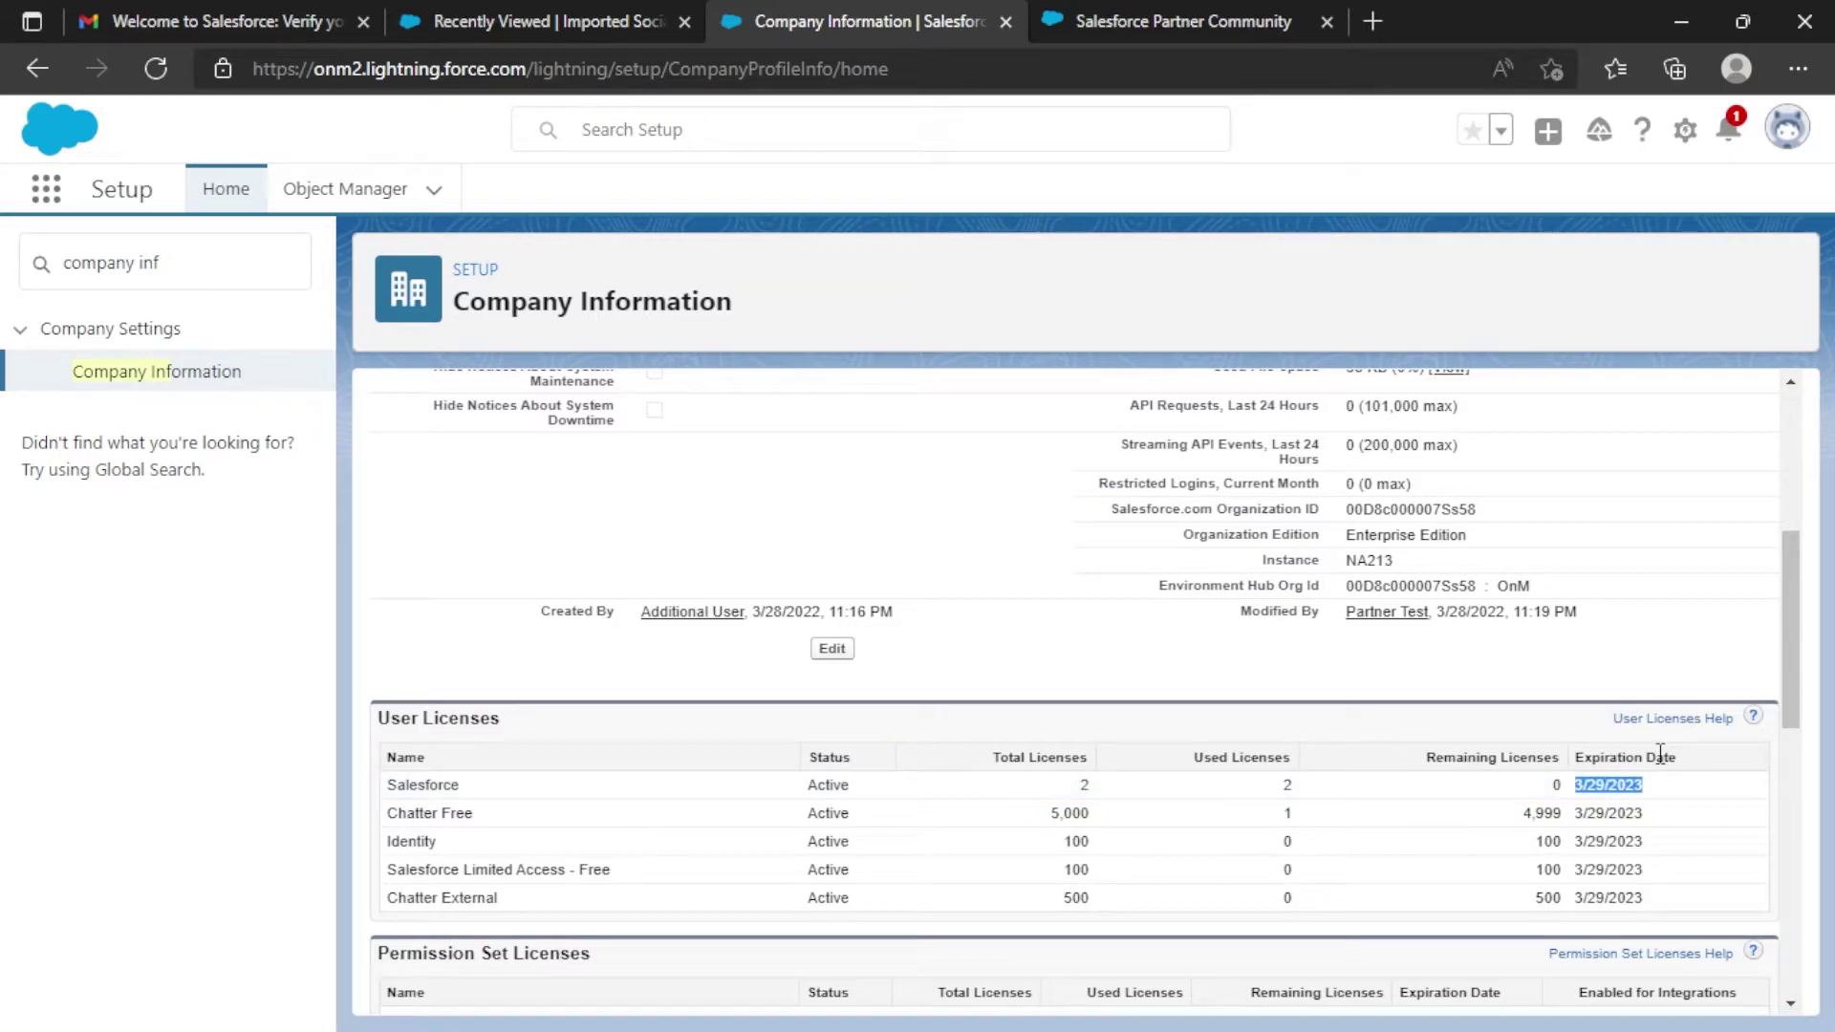
{"action": "scroll", "coordinate": [1313, 666], "scroll_direction": "up", "scroll_amount": 5}
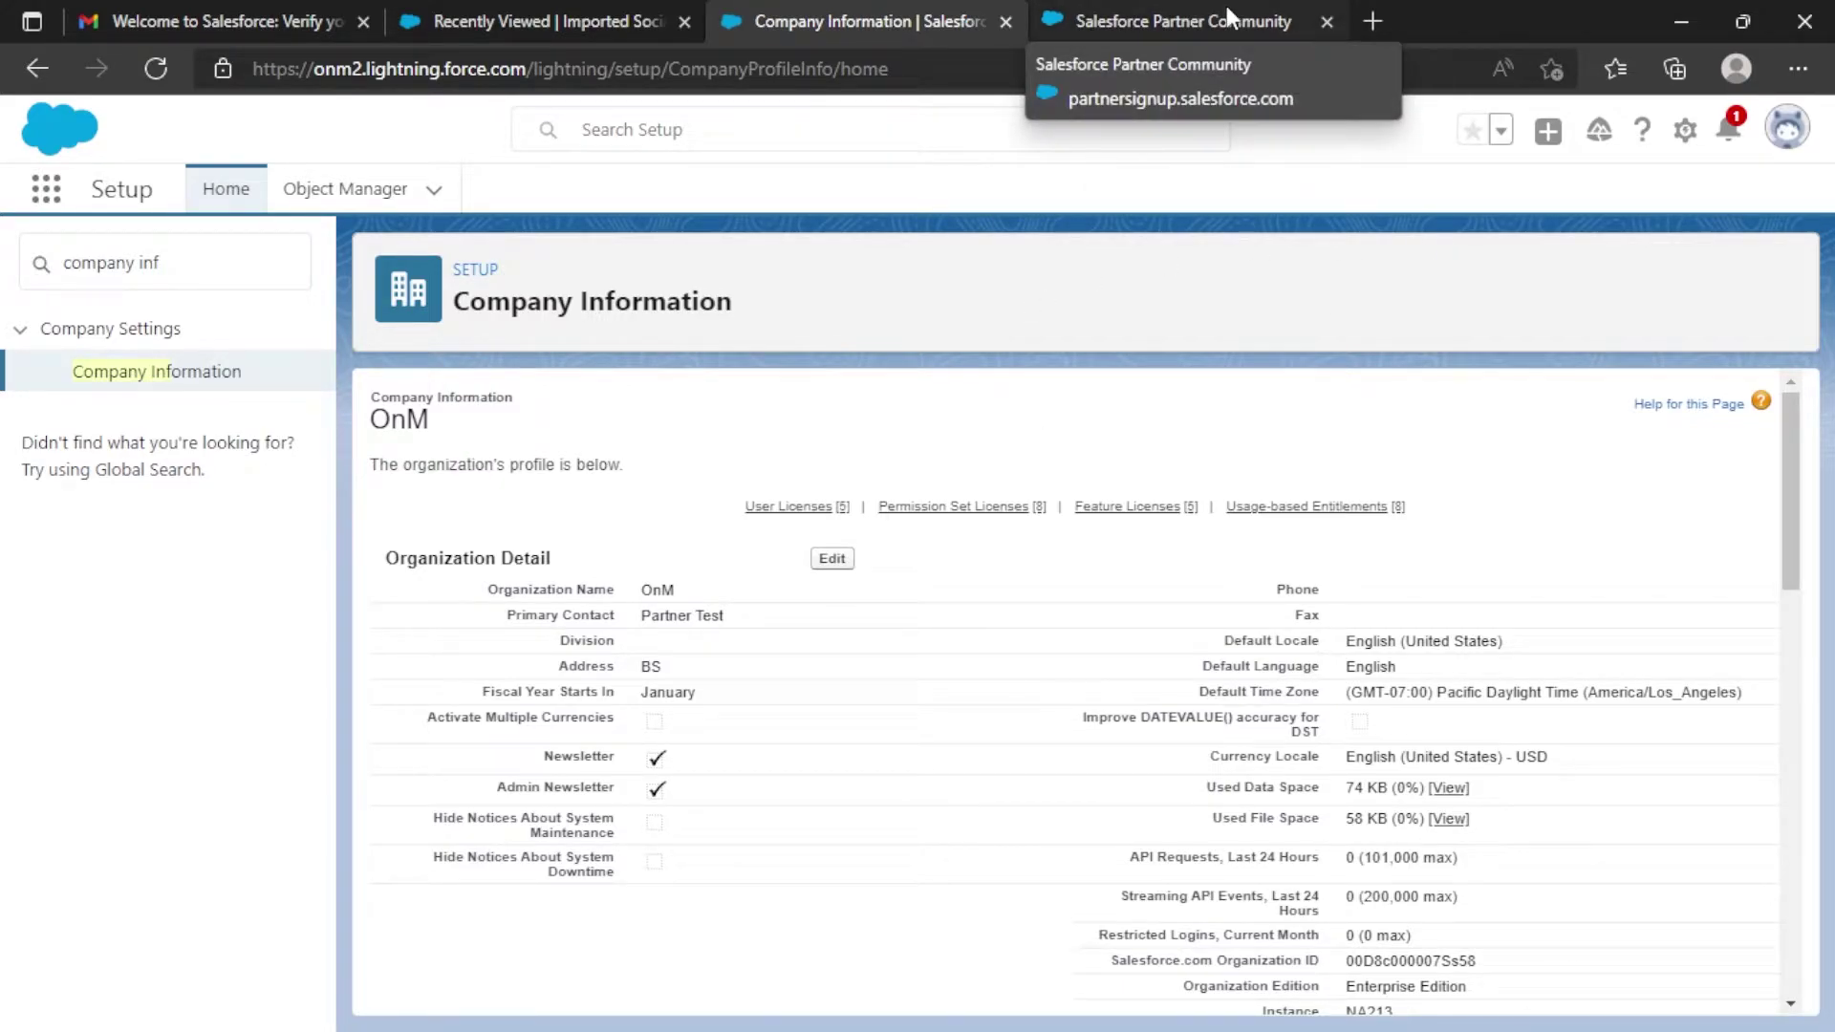
Search Bing for 'salesforce partner', open partners.salesforce.com, and choose Log in with Salesforce.
{"action": "left_click", "coordinate": [1260, 17]}
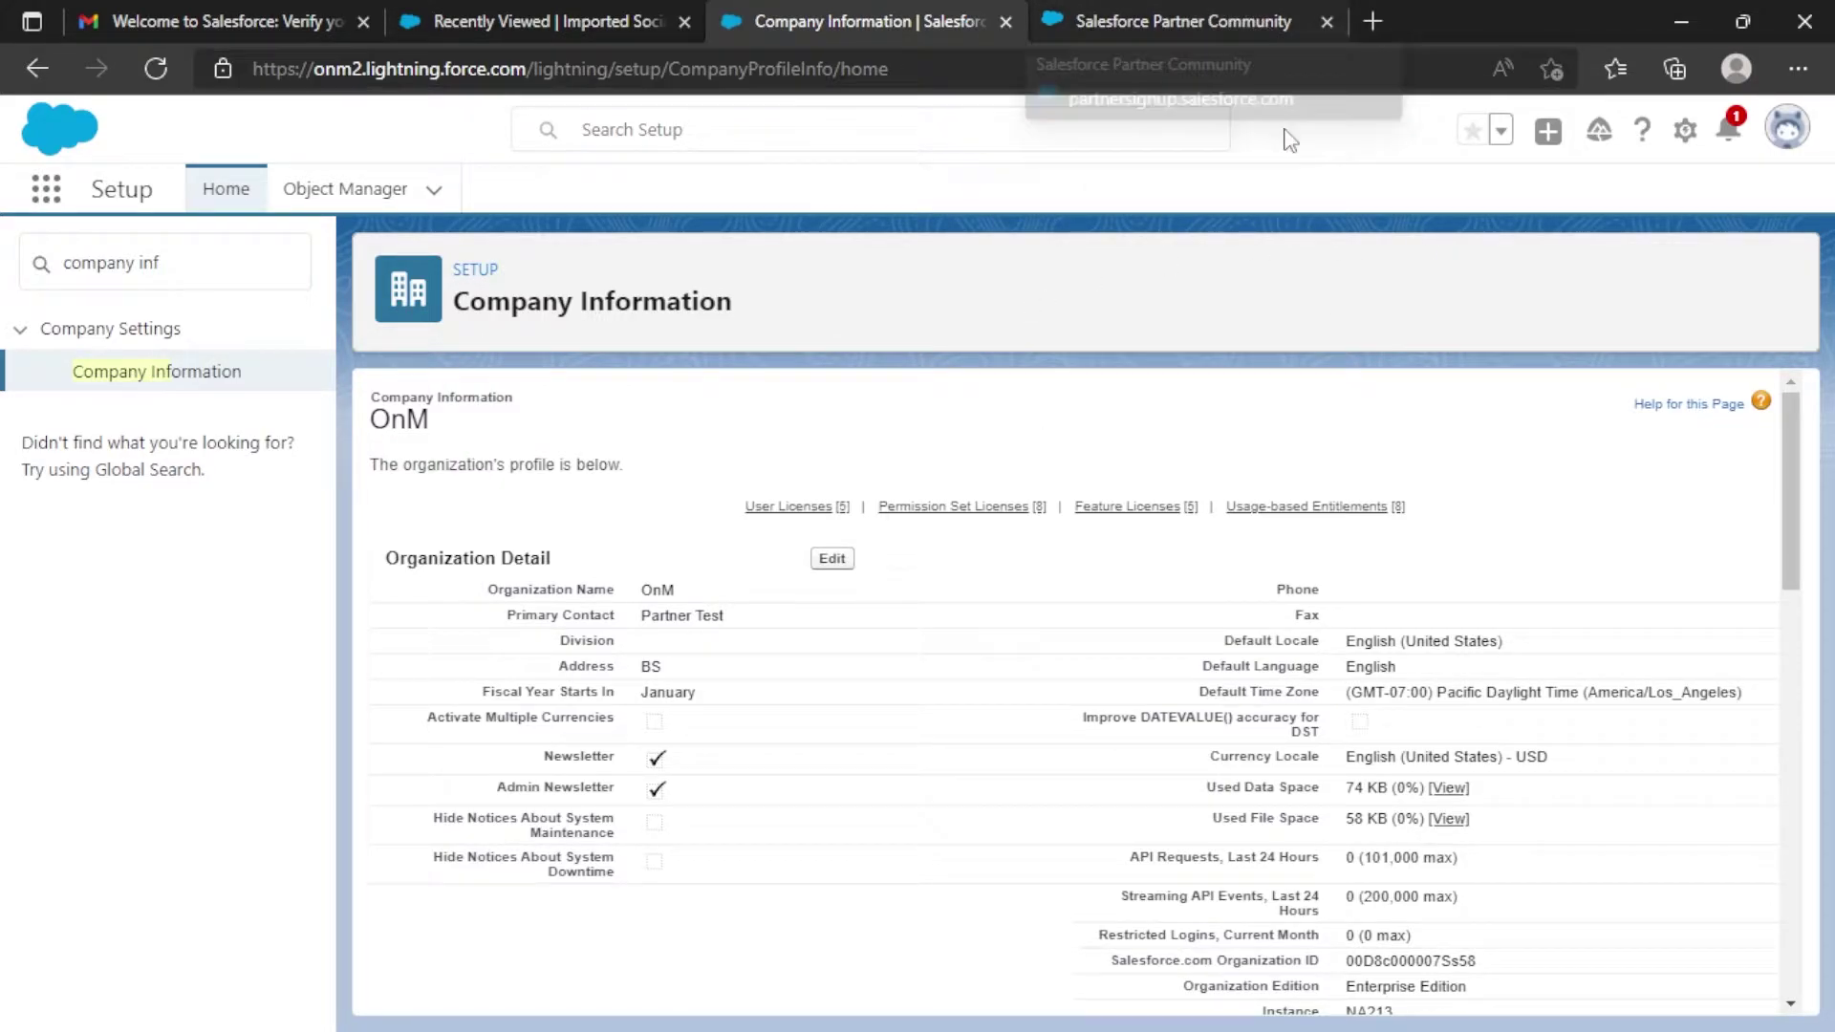
{"action": "left_click", "coordinate": [1374, 20]}
{"action": "type", "text": "salesforce partner"}
{"action": "key", "text": "Return"}
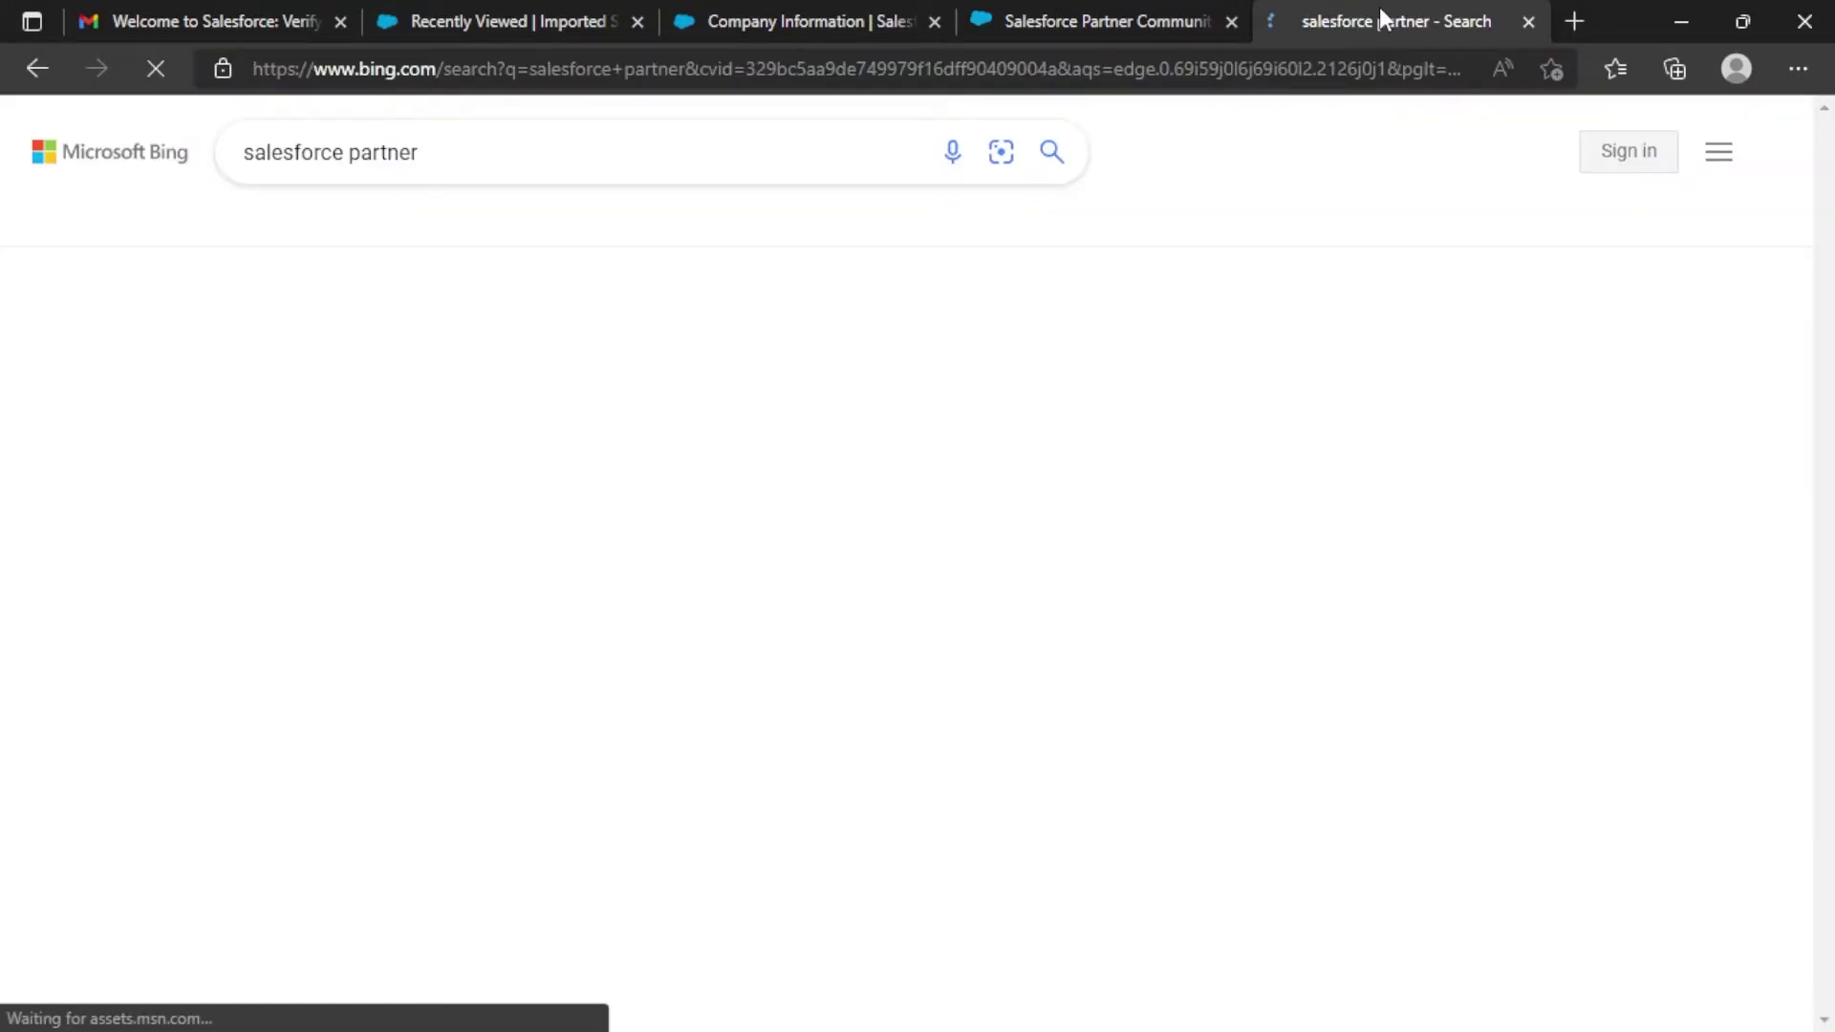
{"action": "left_click", "coordinate": [815, 340]}
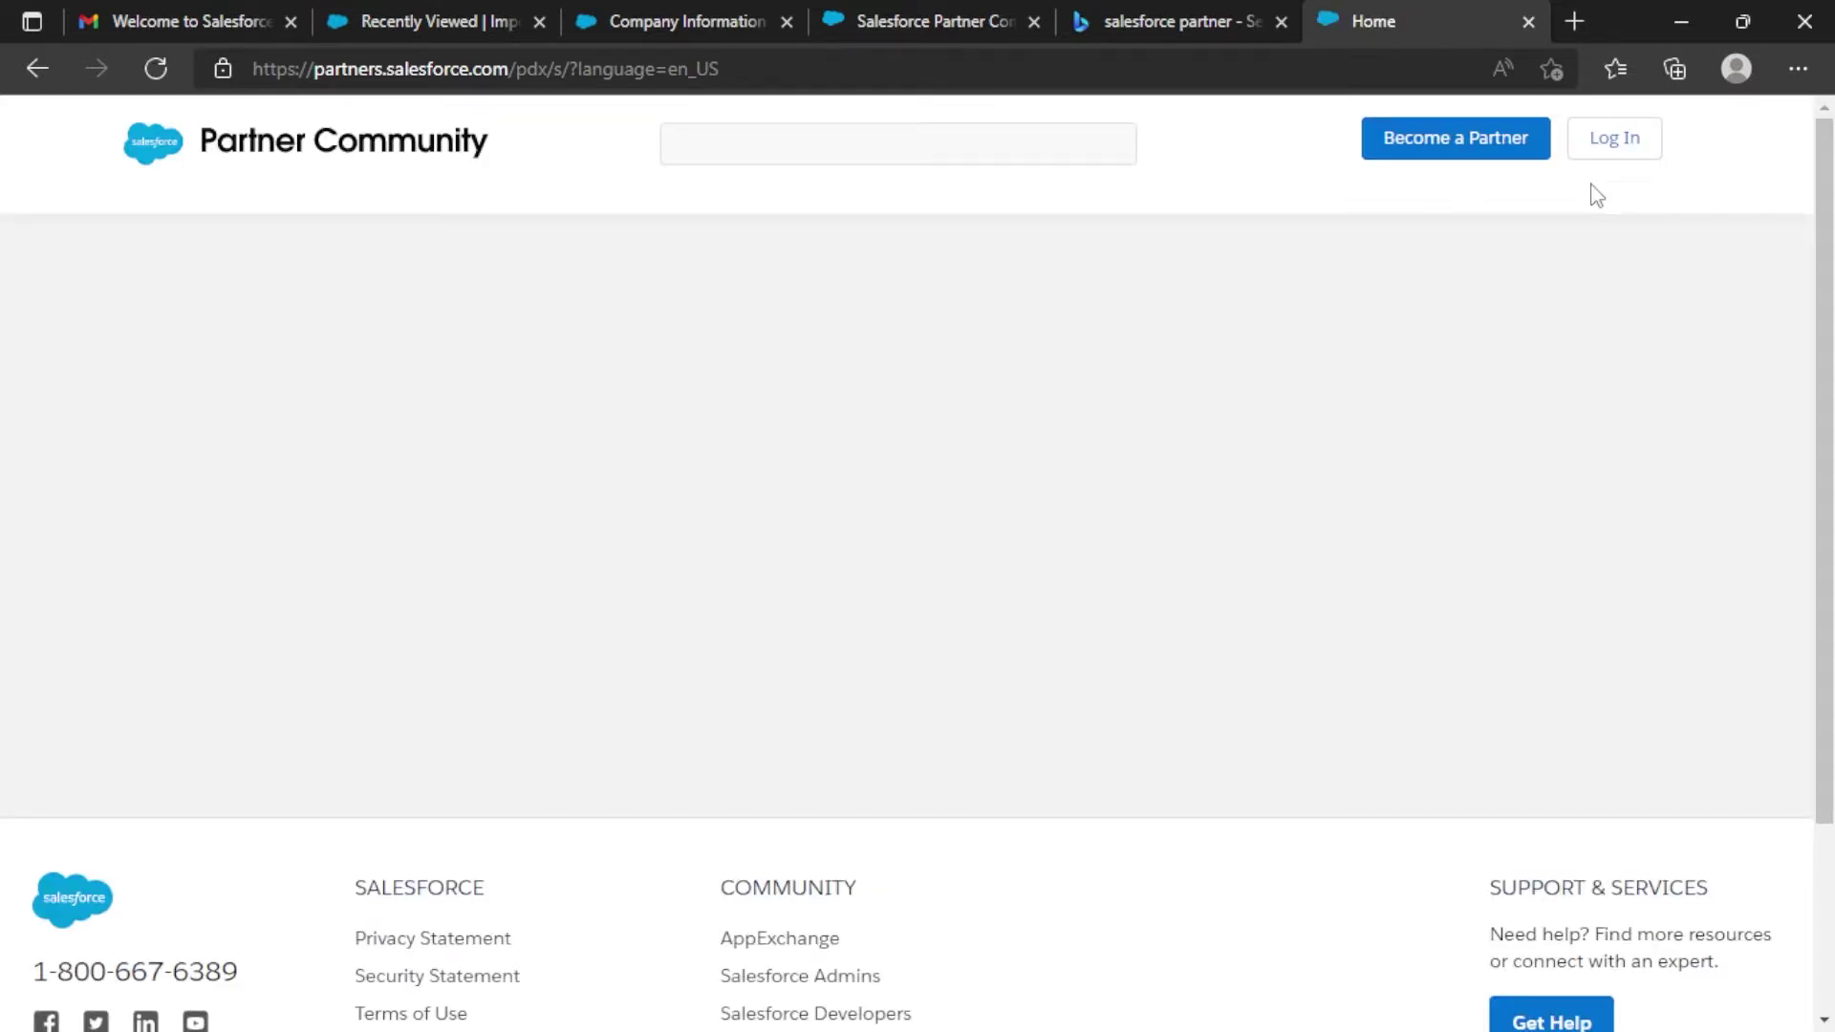
{"action": "left_click", "coordinate": [1615, 137]}
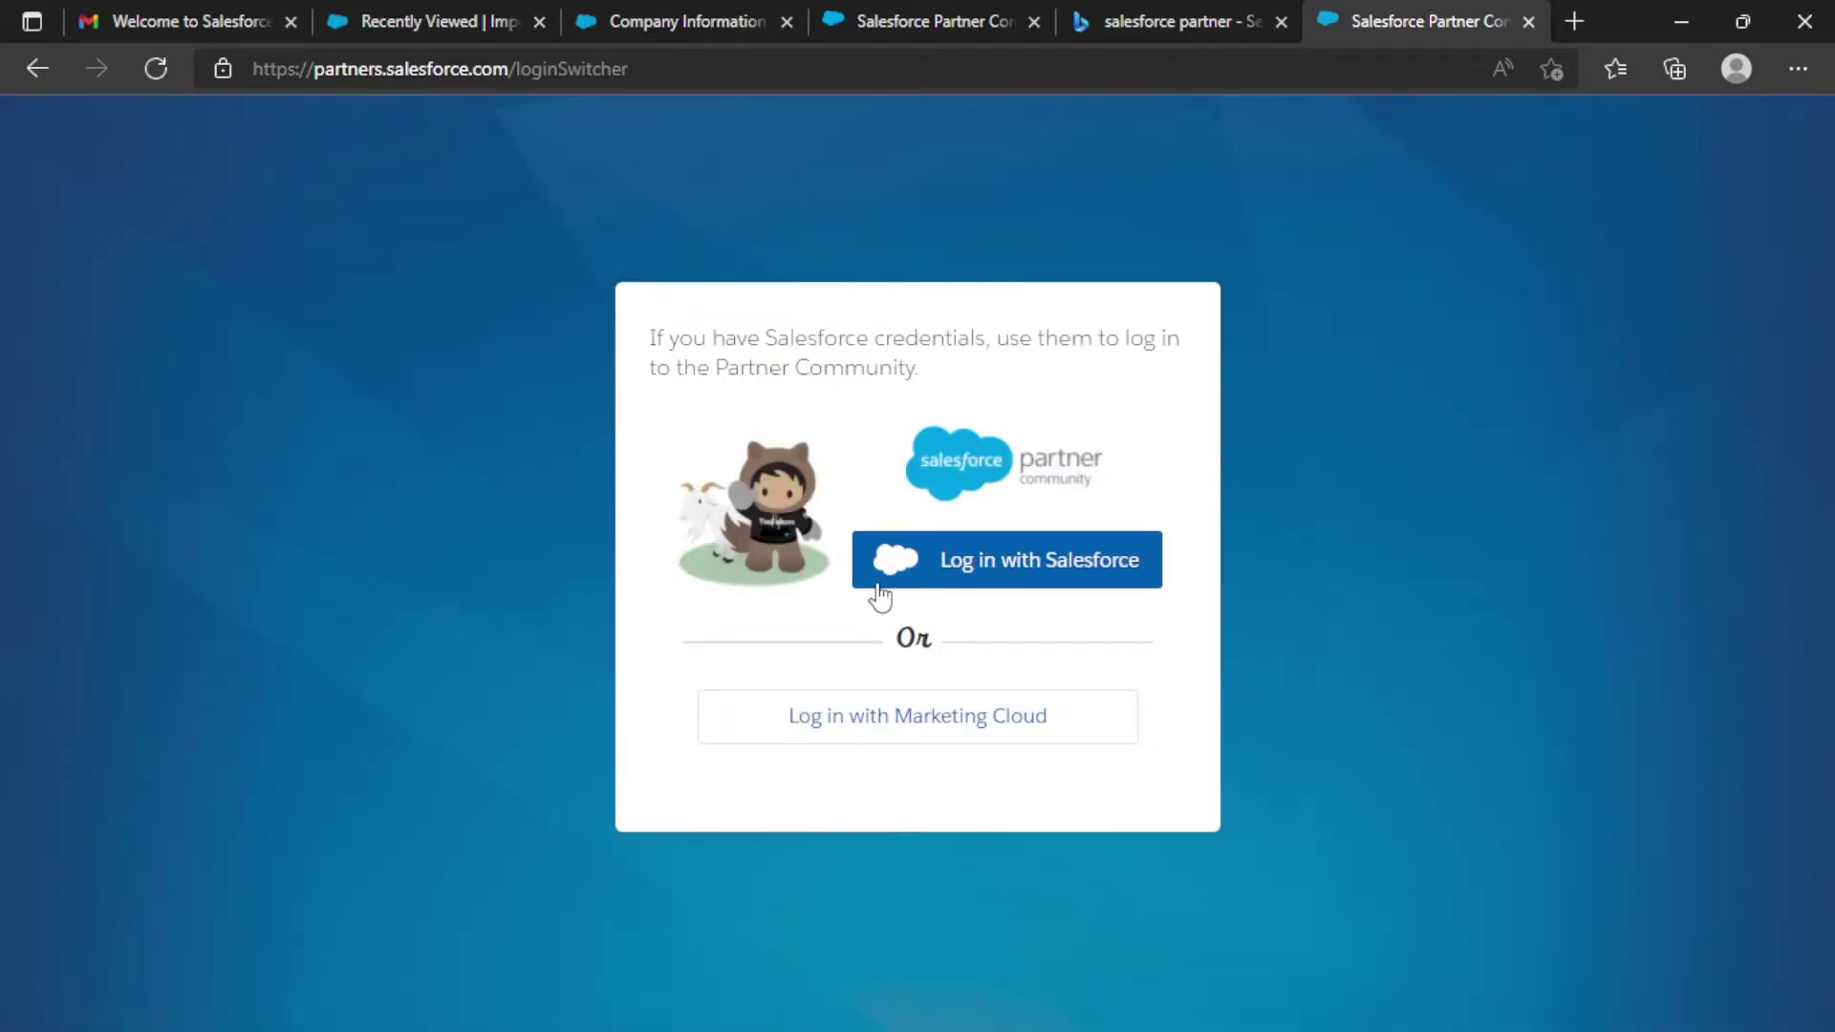
{"action": "left_click", "coordinate": [1022, 585]}
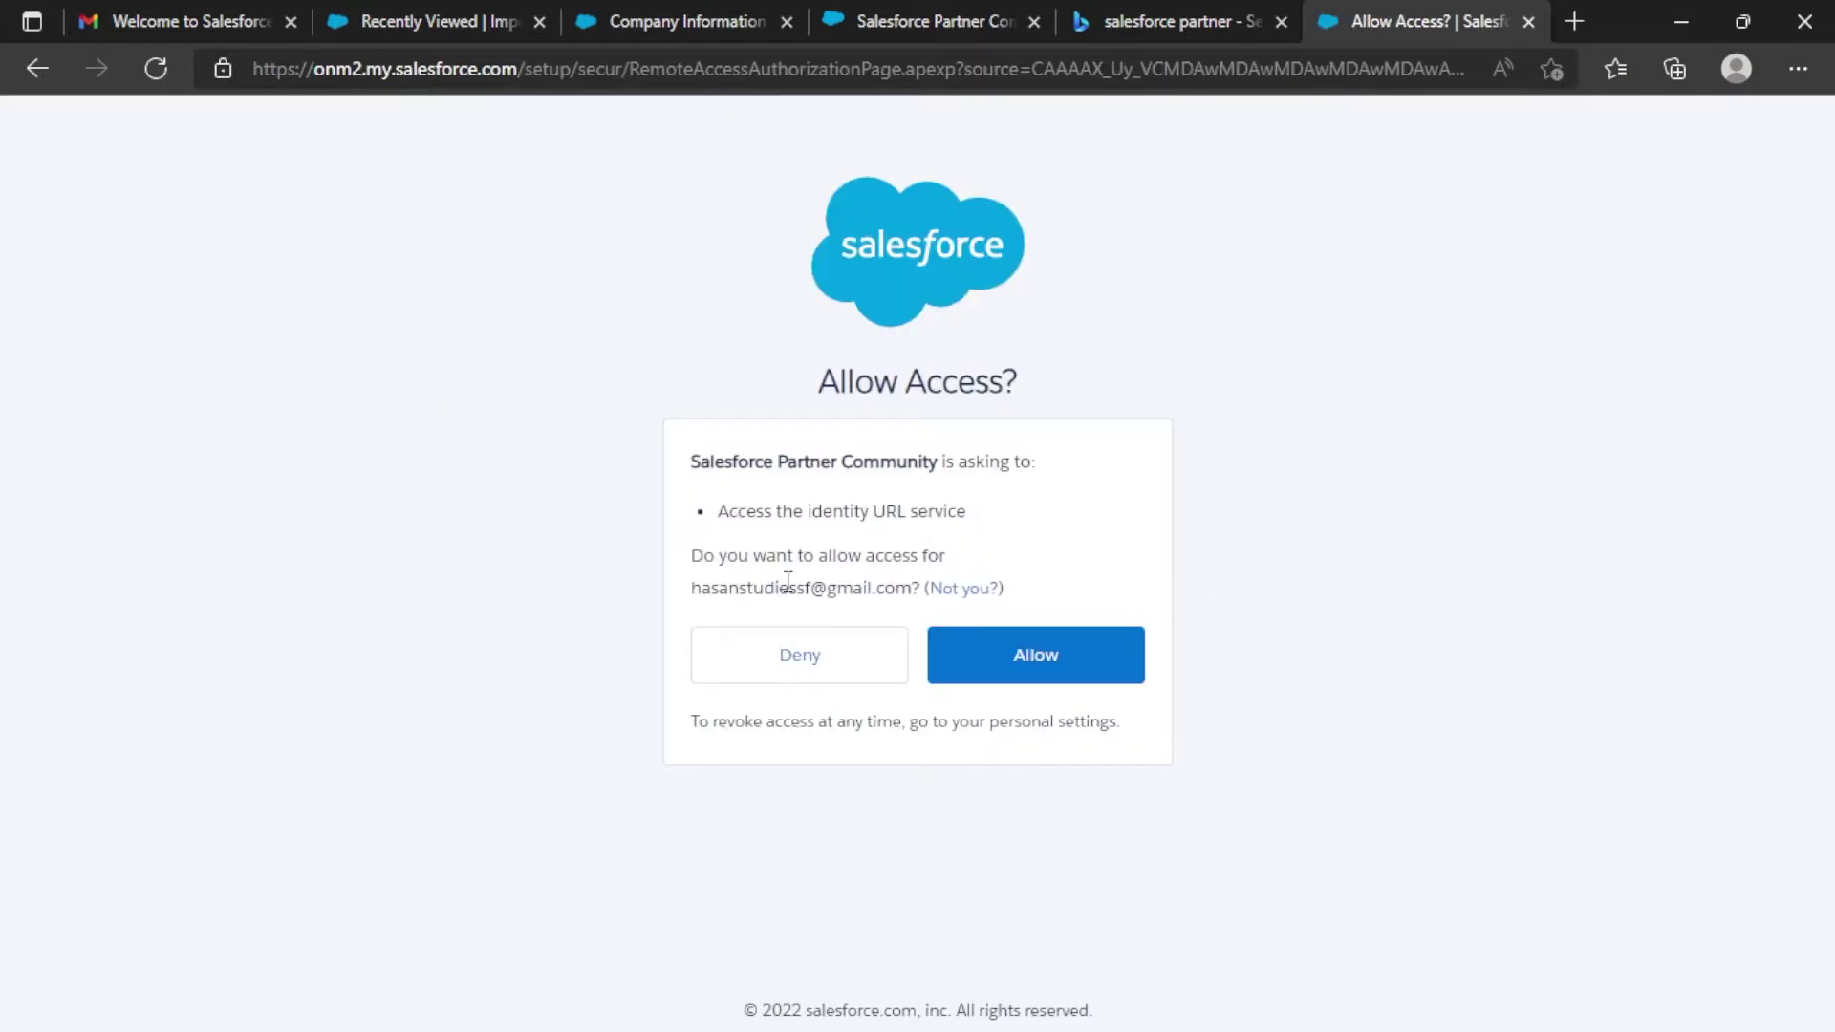
Allow Salesforce Partner Community access to the account's identity URL service.
{"action": "left_click_drag", "start_coordinate": [694, 588], "coordinate": [915, 585]}
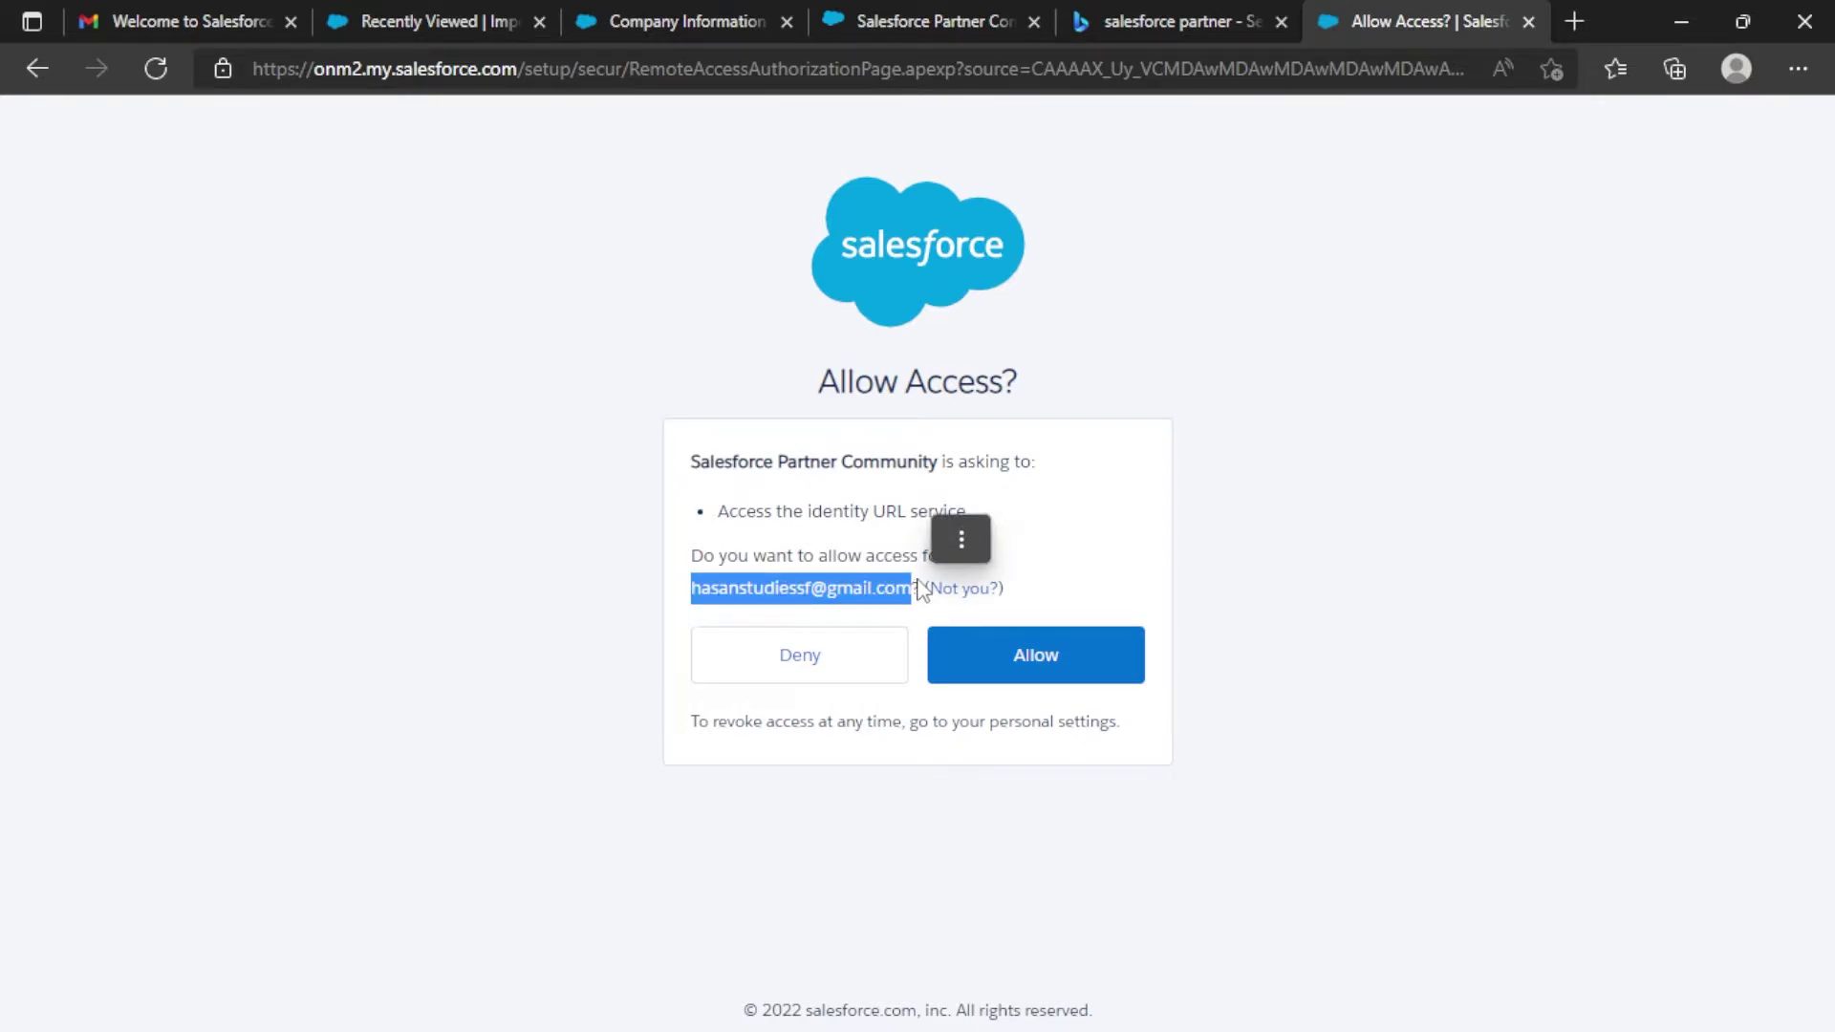
{"action": "left_click", "coordinate": [961, 540]}
{"action": "left_click", "coordinate": [1262, 464]}
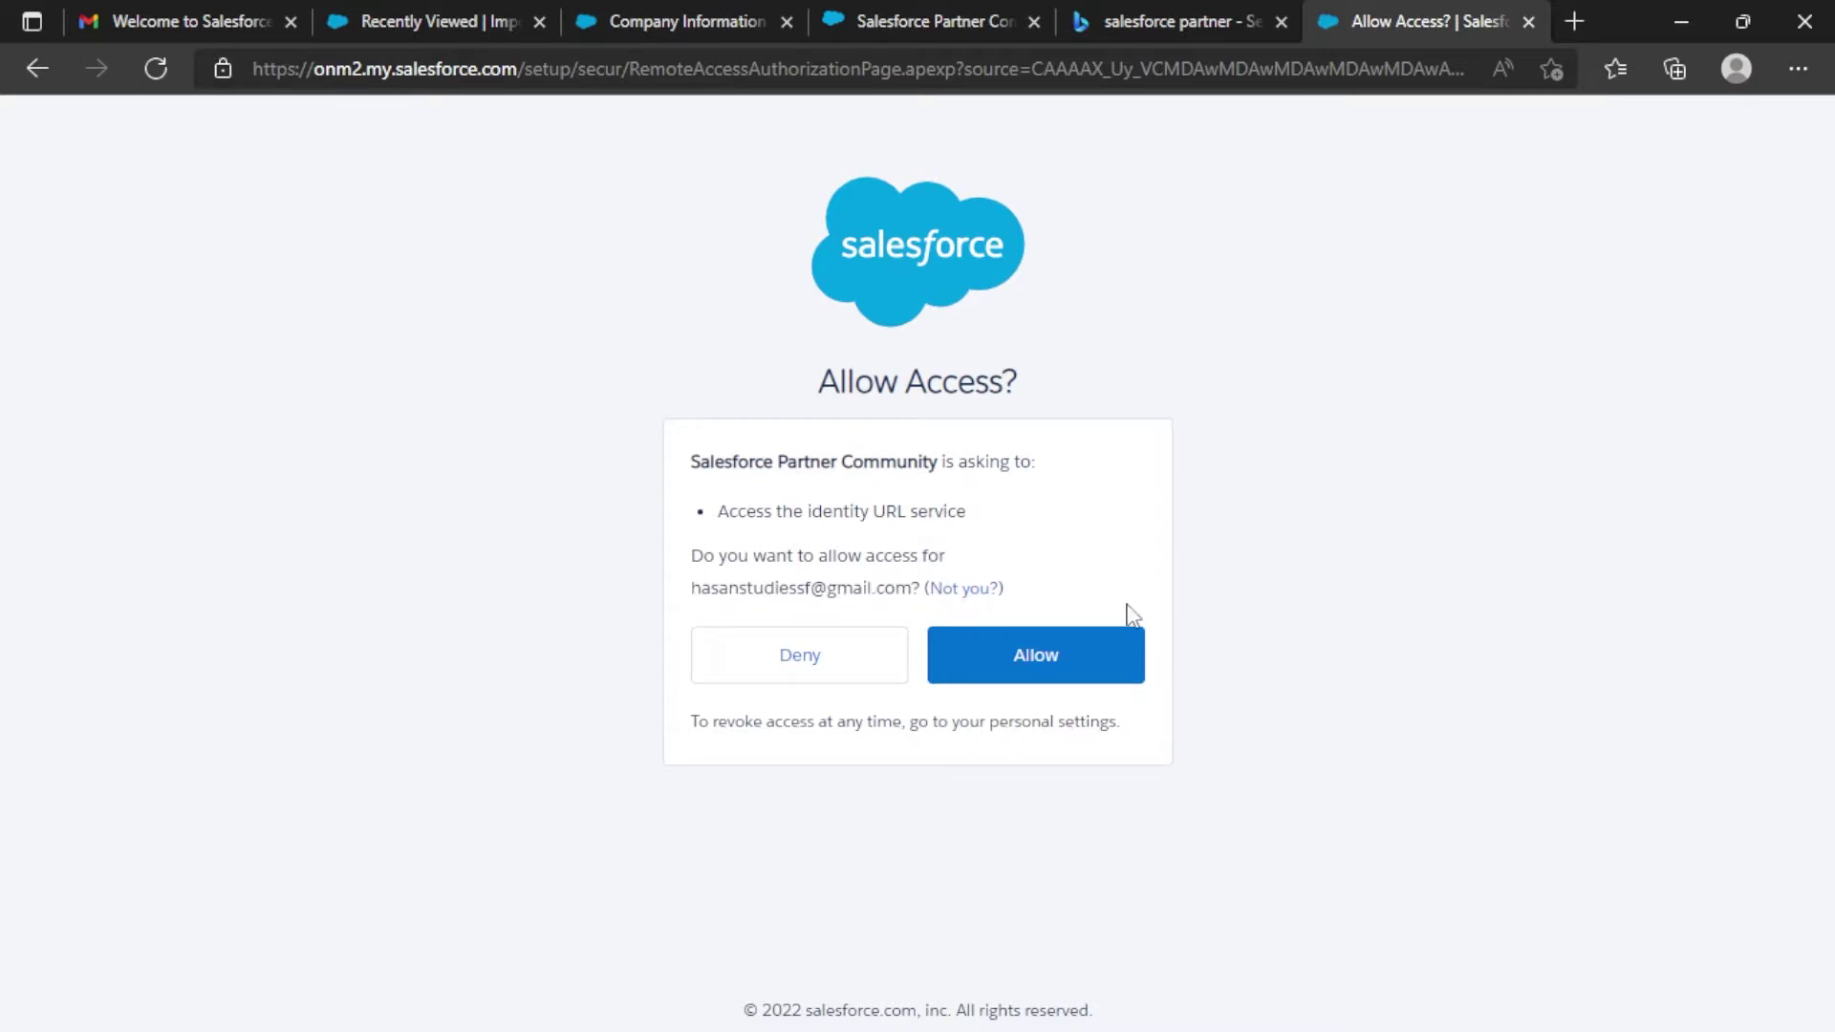
{"action": "left_click_drag", "start_coordinate": [912, 588], "coordinate": [672, 617]}
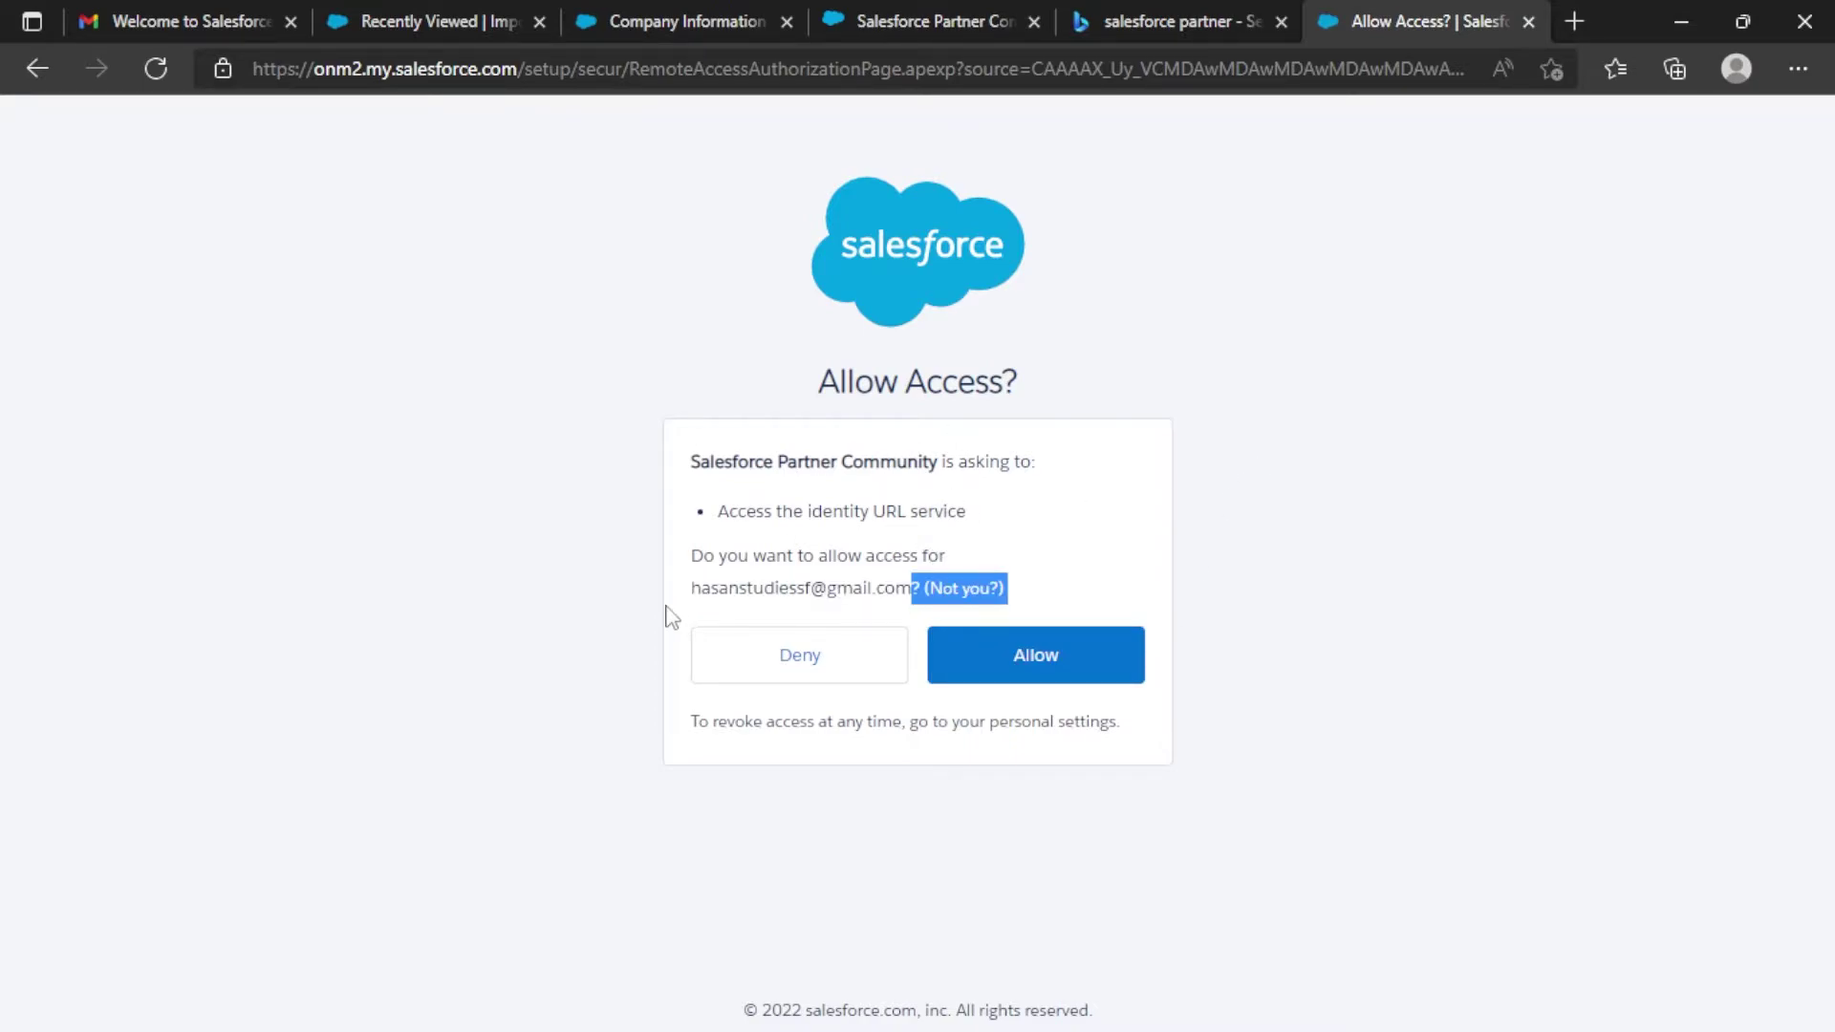
{"action": "left_click", "coordinate": [1064, 670]}
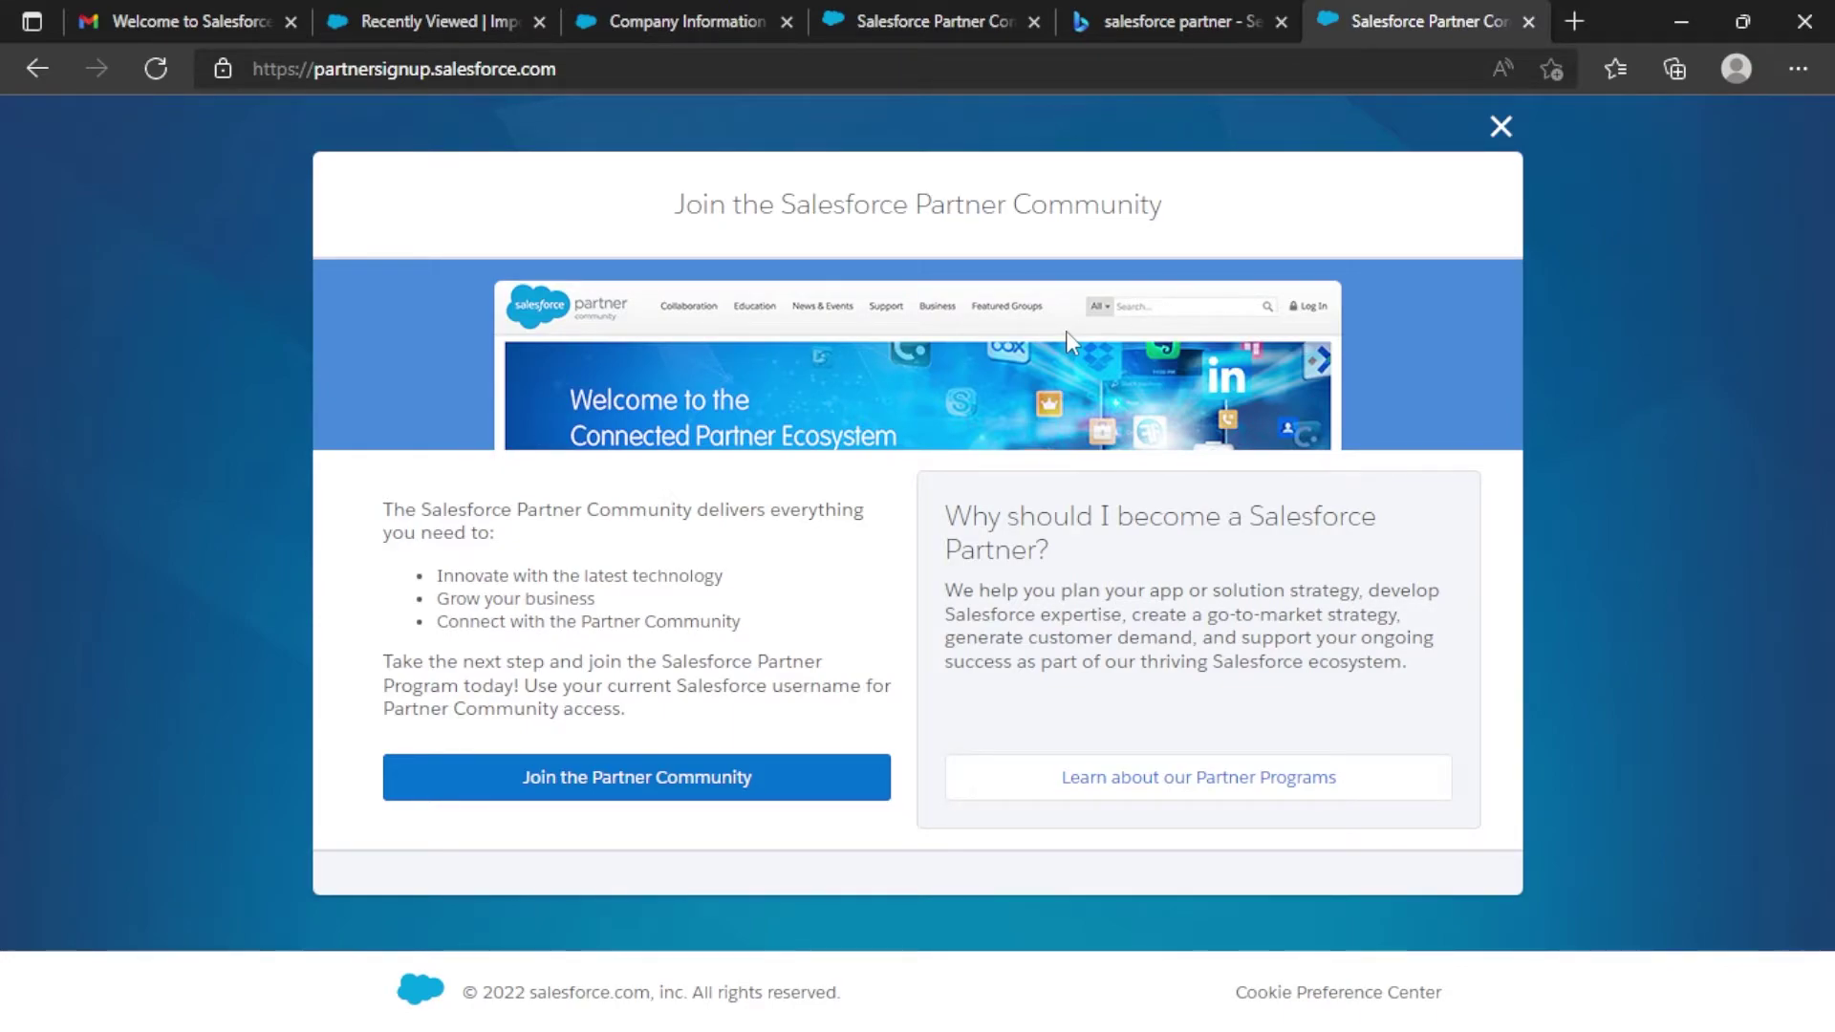
Choose Join the Partner Community, log in with the existing Salesforce username, and enter the password.
{"action": "key", "text": "shift+F10"}
{"action": "key", "text": "Escape"}
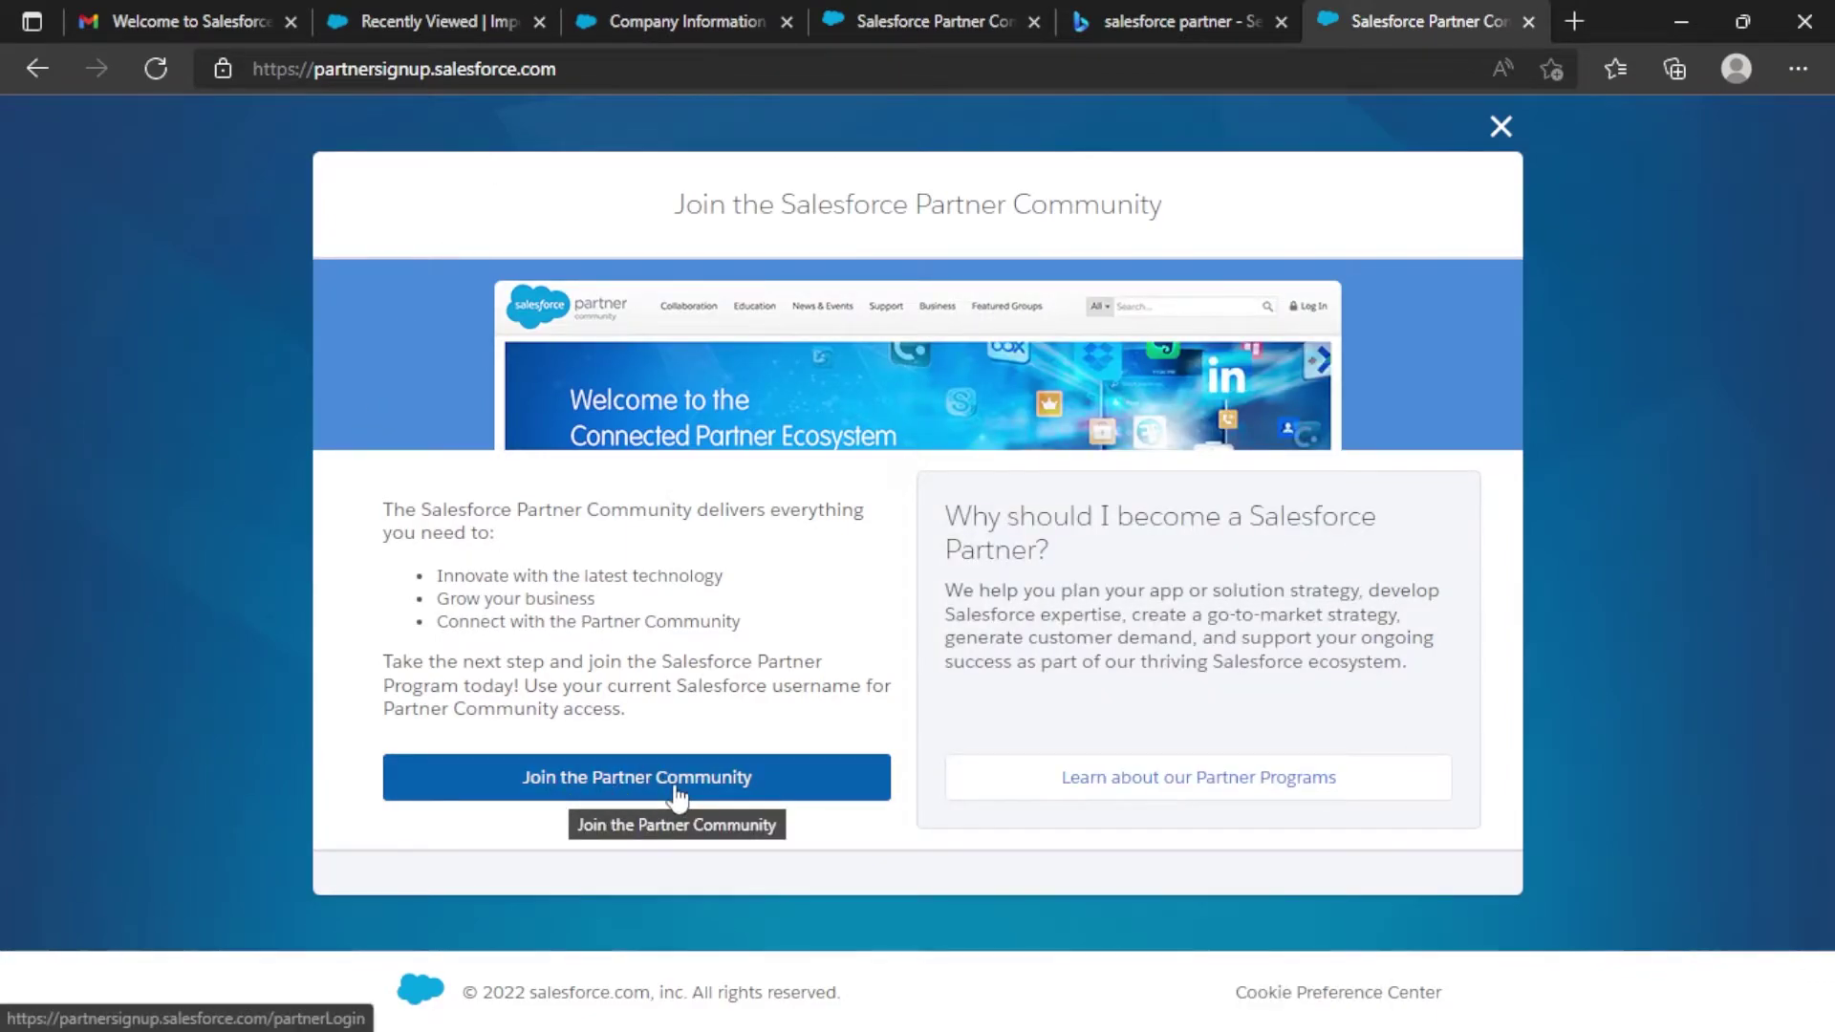
{"action": "left_click", "coordinate": [679, 796]}
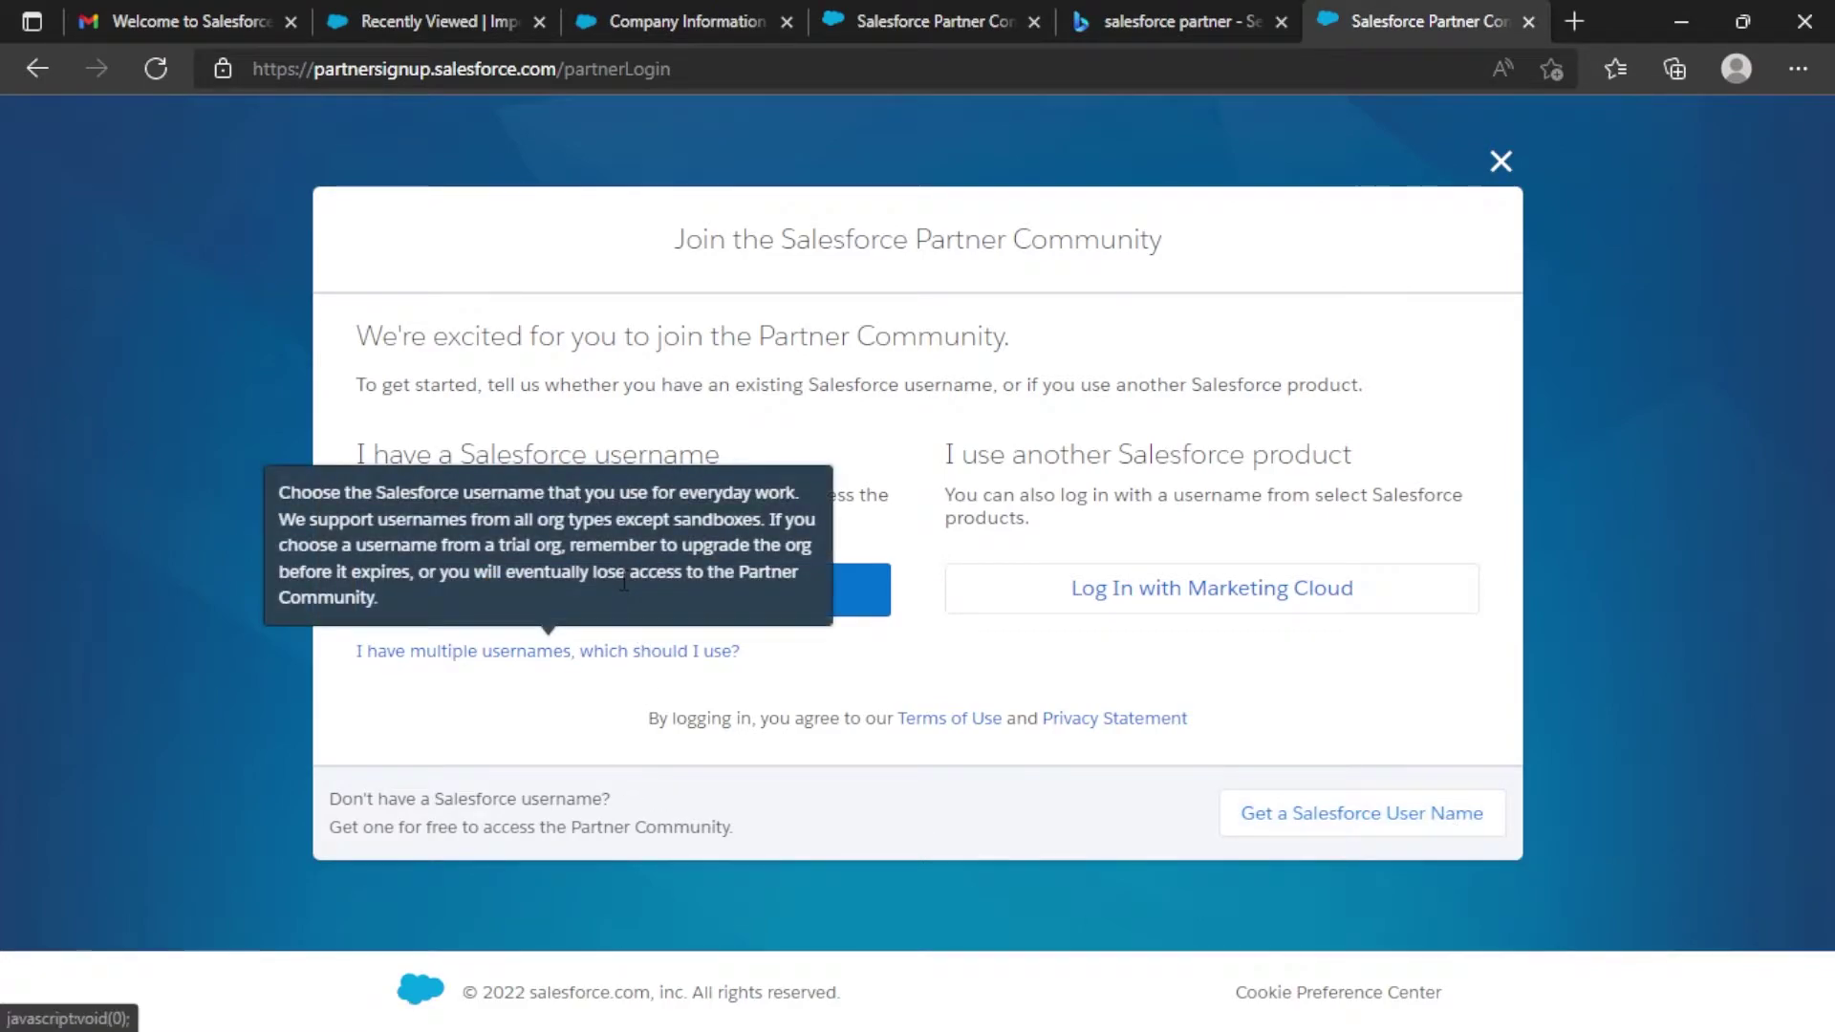
{"action": "left_click", "coordinate": [676, 595]}
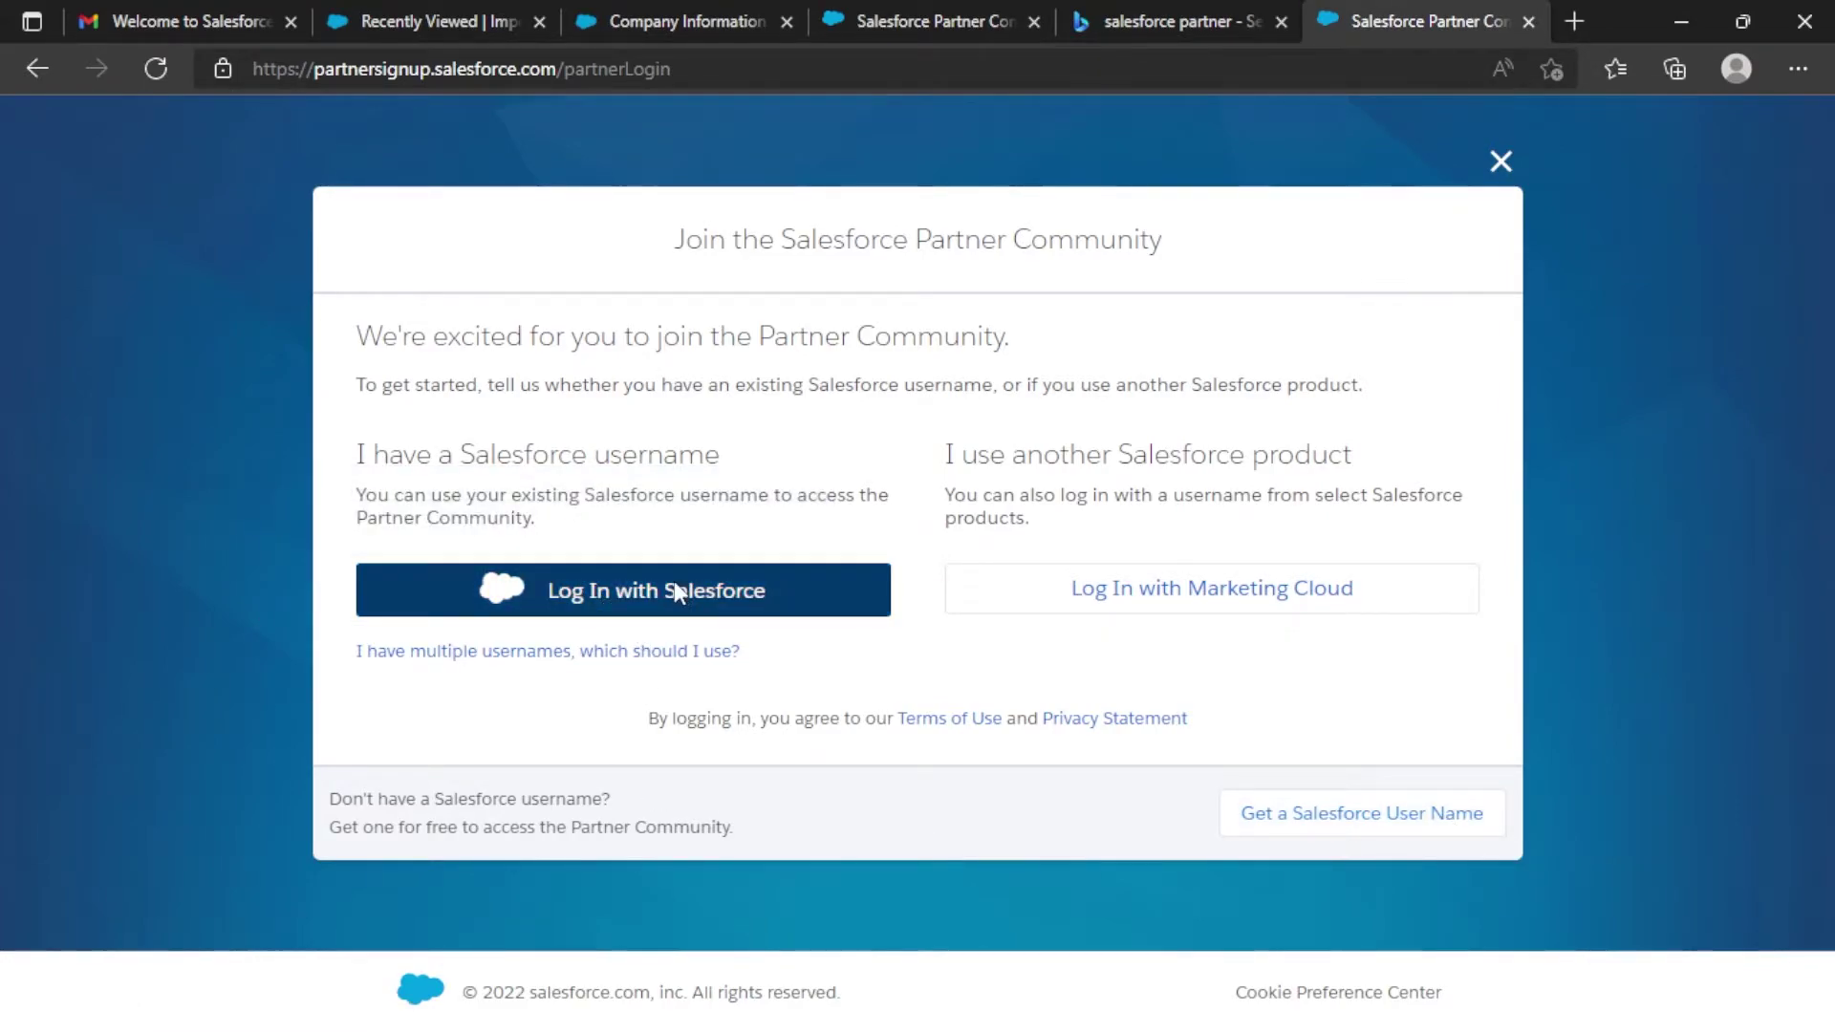
{"action": "type", "text": "***********"}
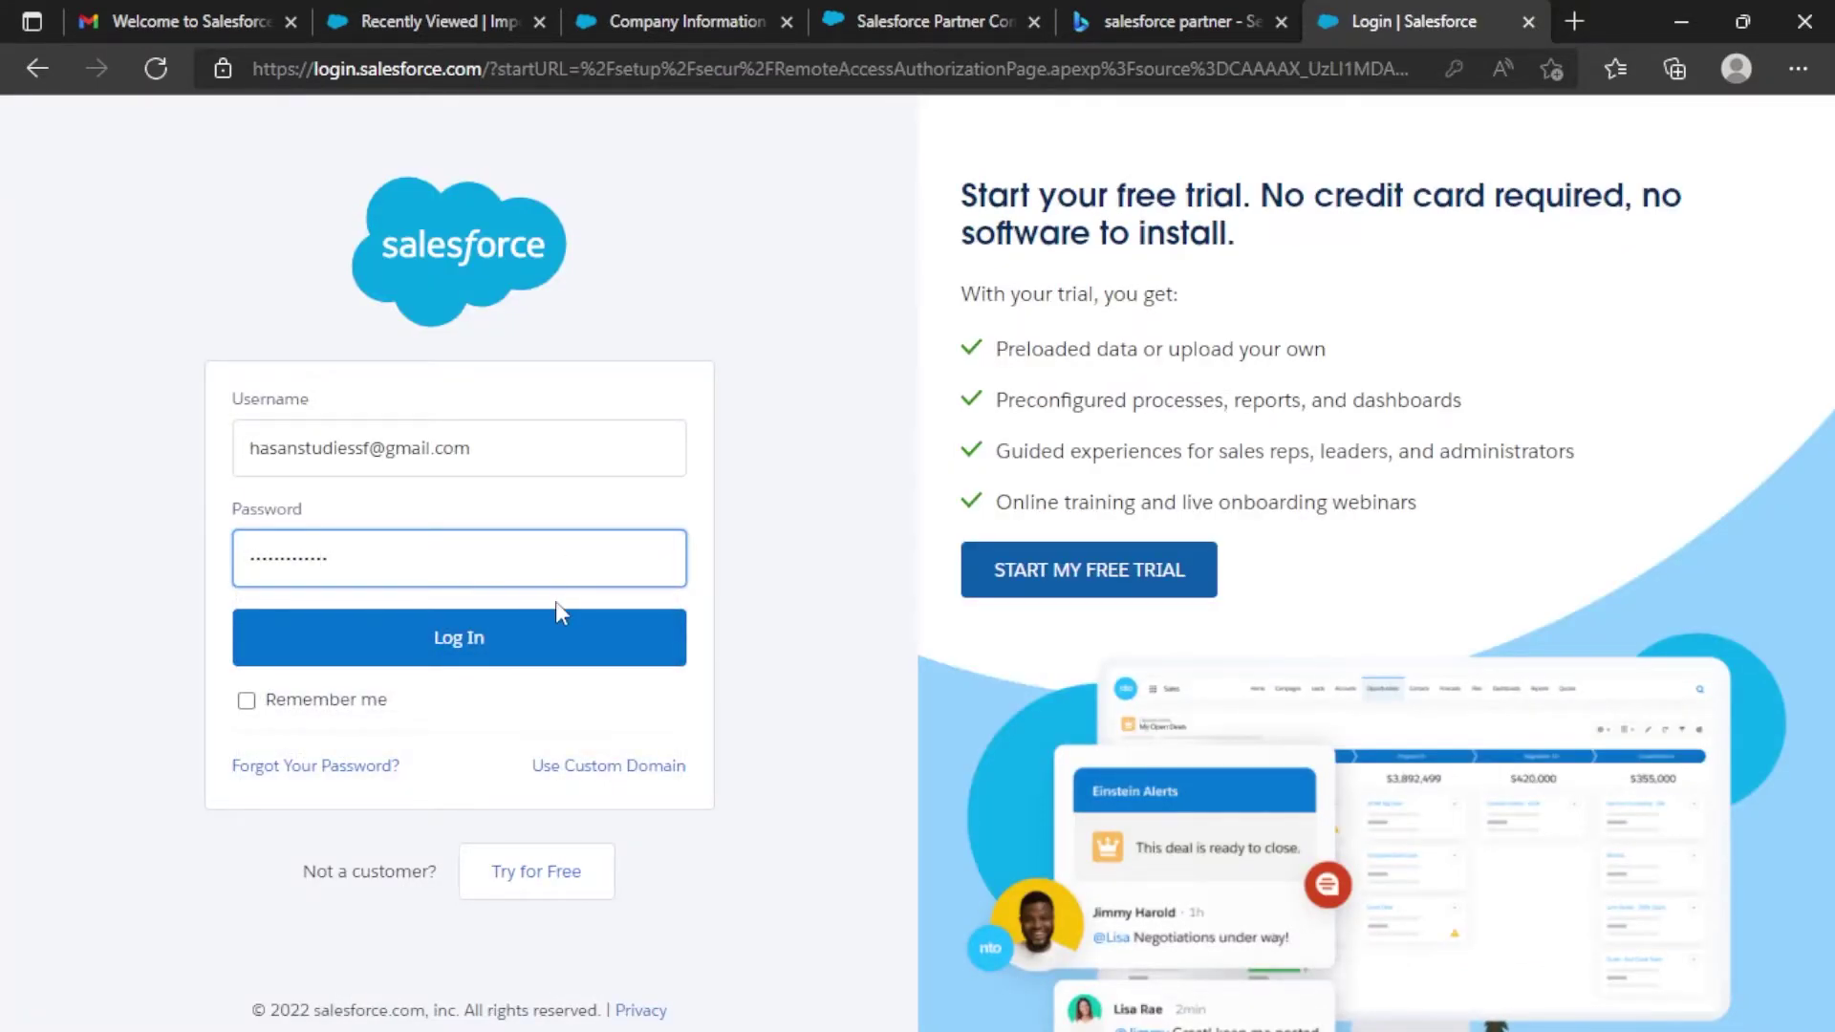
Log in, save the password in the browser, and allow Partner Signup access to the account.
{"action": "left_click", "coordinate": [550, 638]}
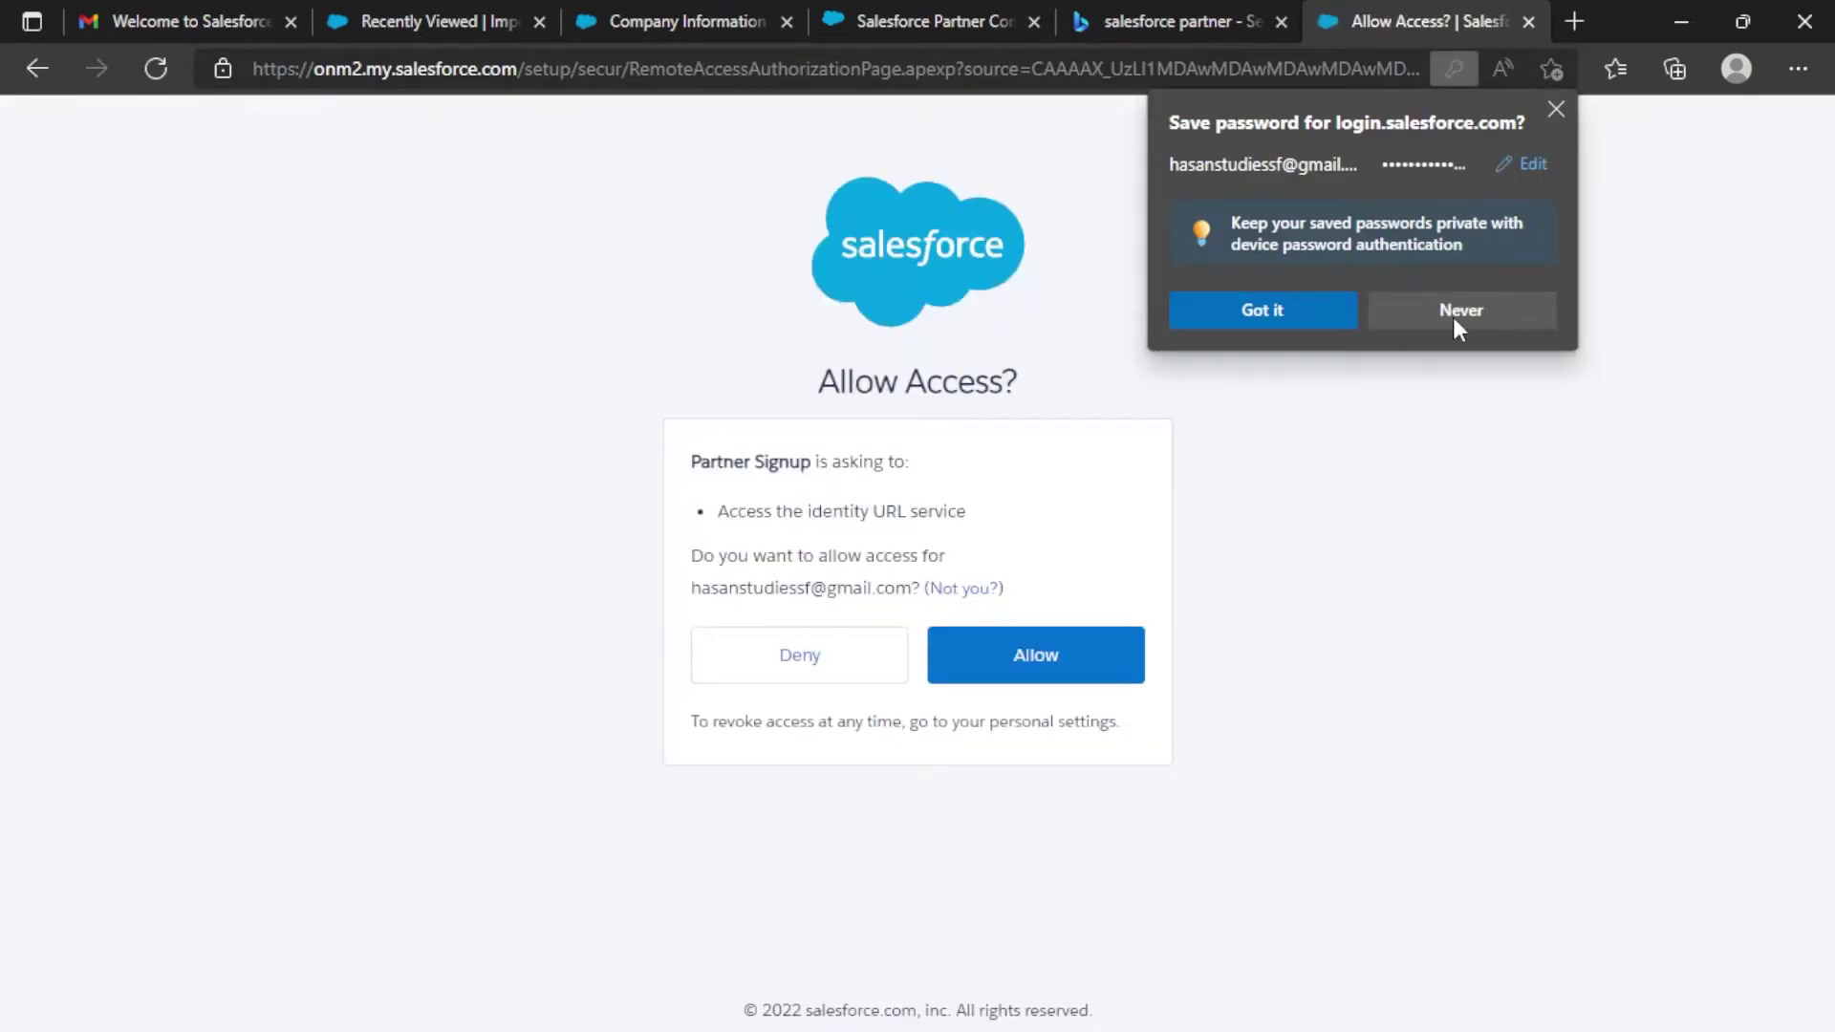
{"action": "left_click", "coordinate": [1257, 309]}
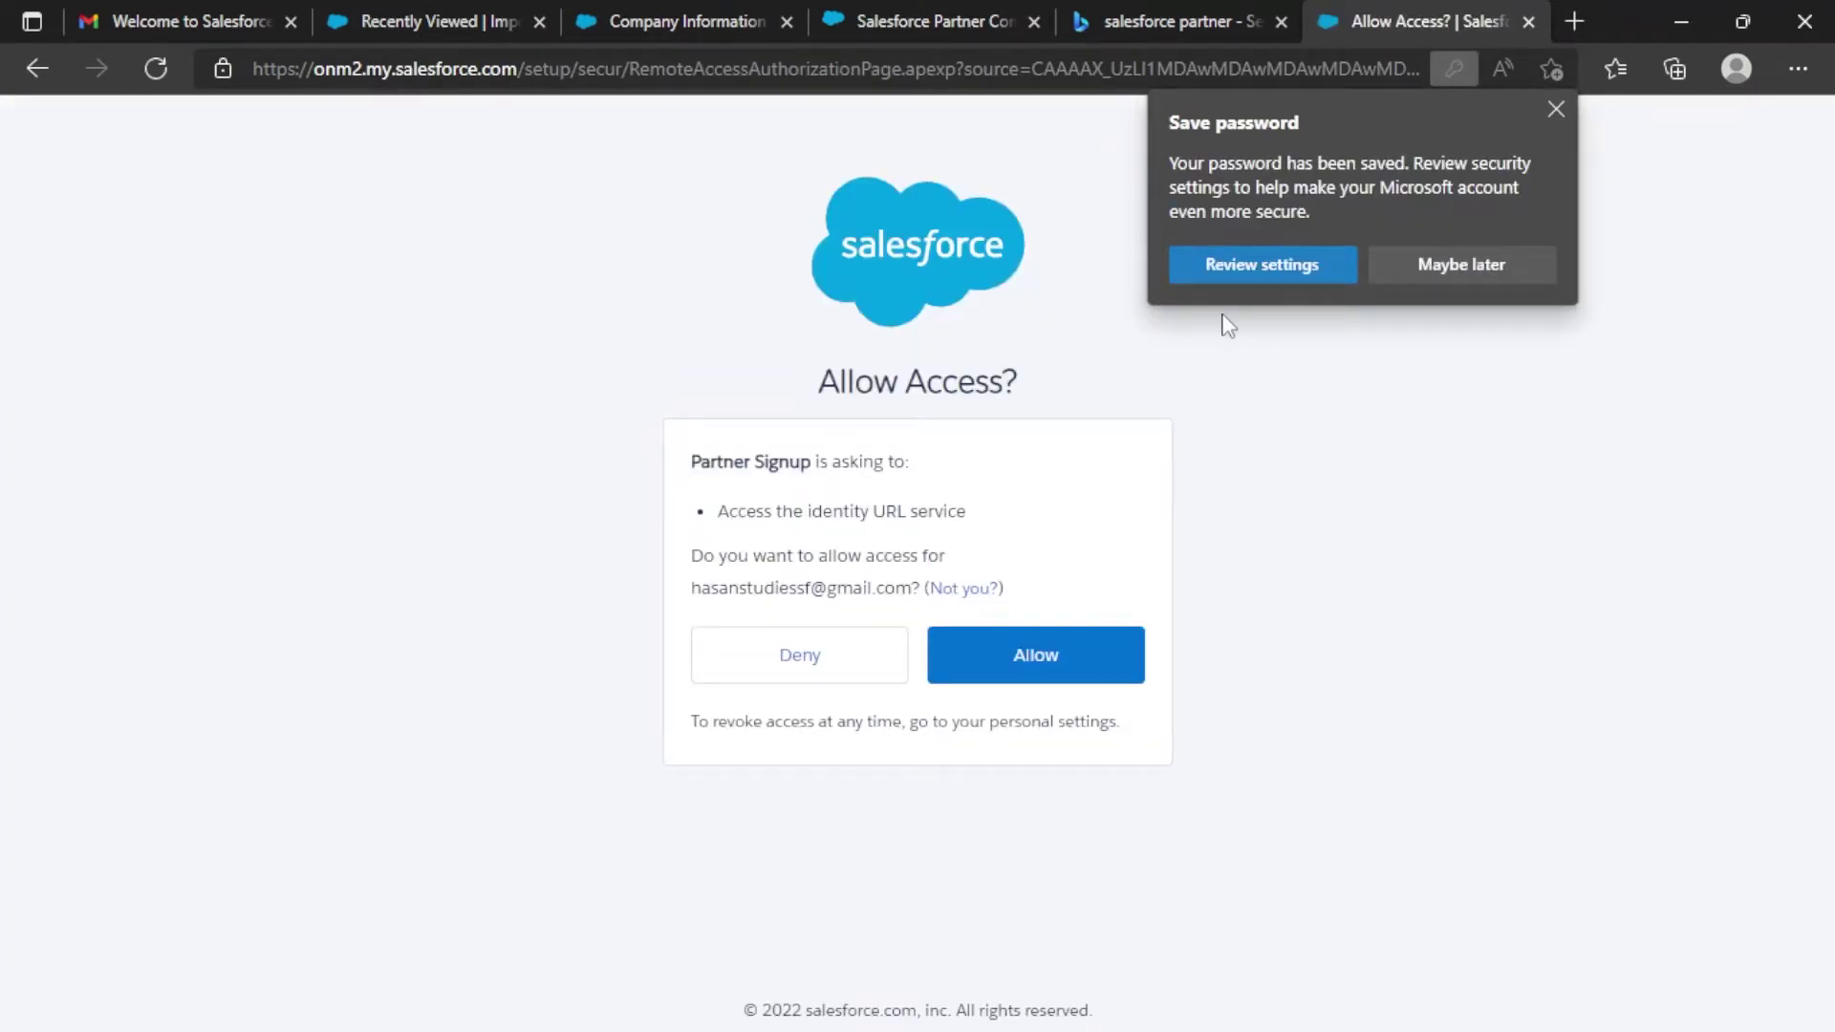
{"action": "left_click", "coordinate": [1046, 662]}
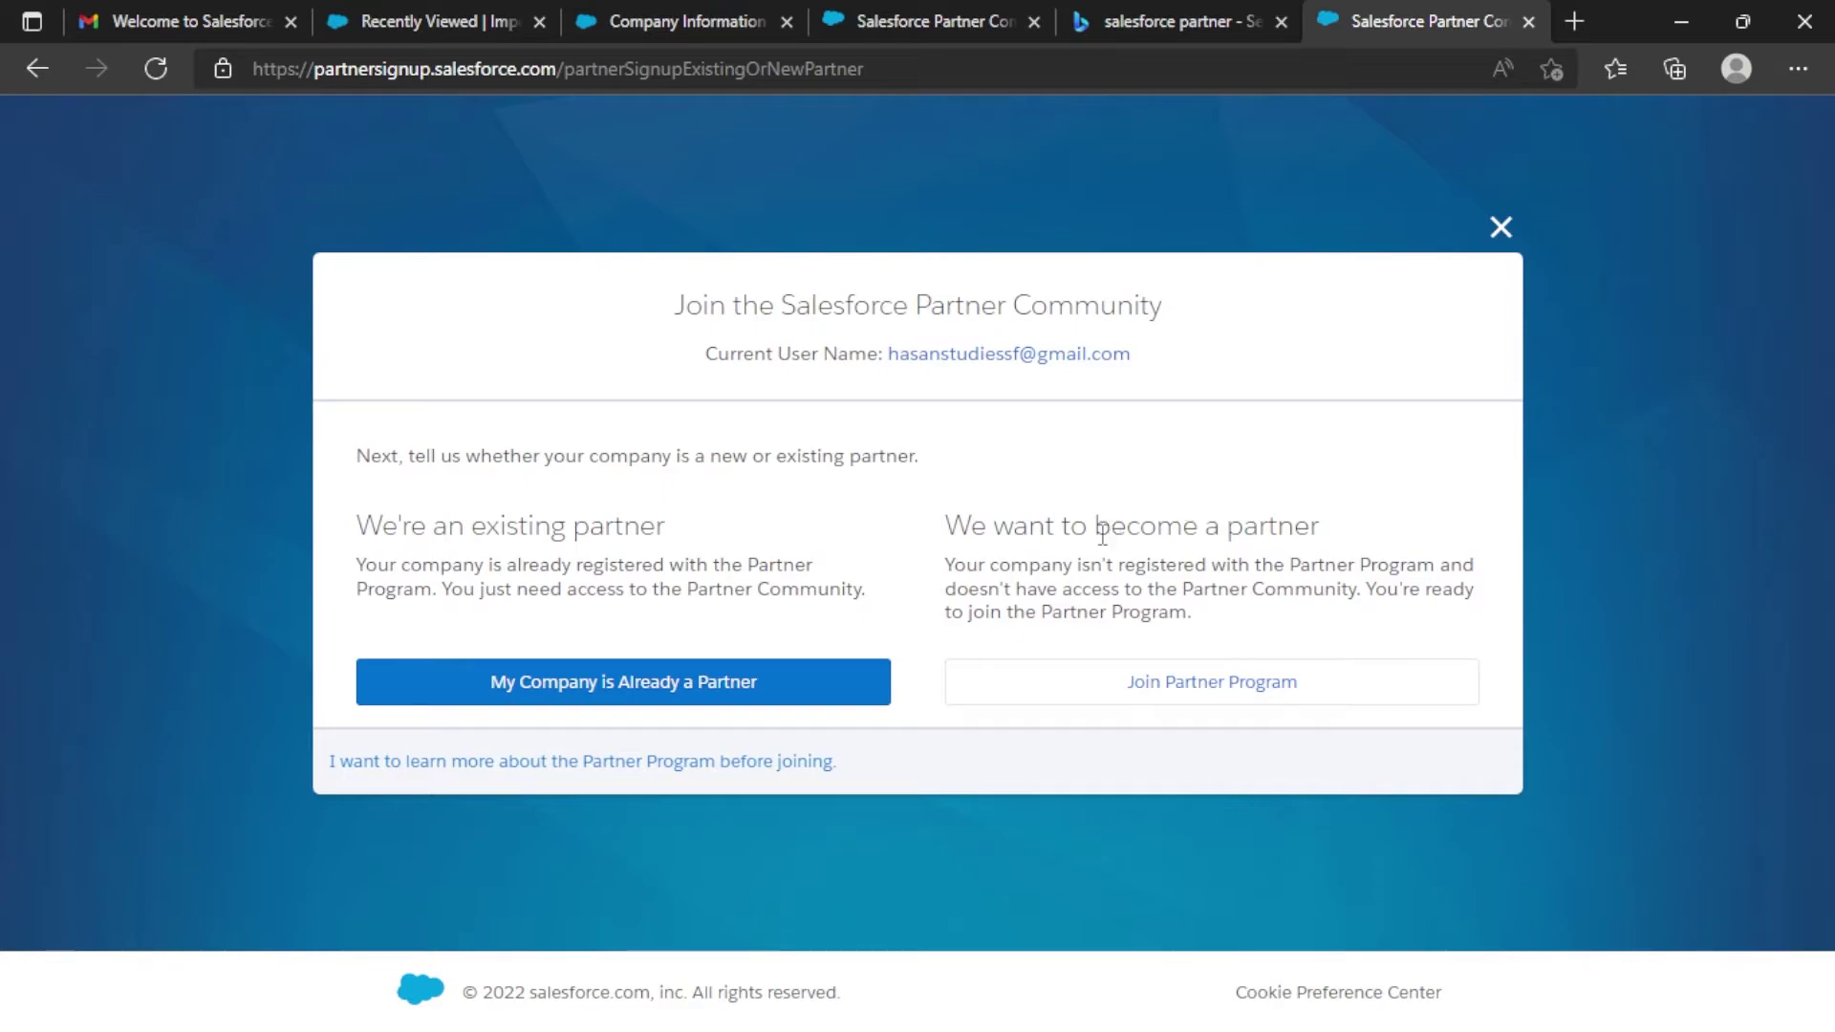
Join the Partner Program as a new partner and enter the first and last name.
{"action": "left_click", "coordinate": [1243, 700]}
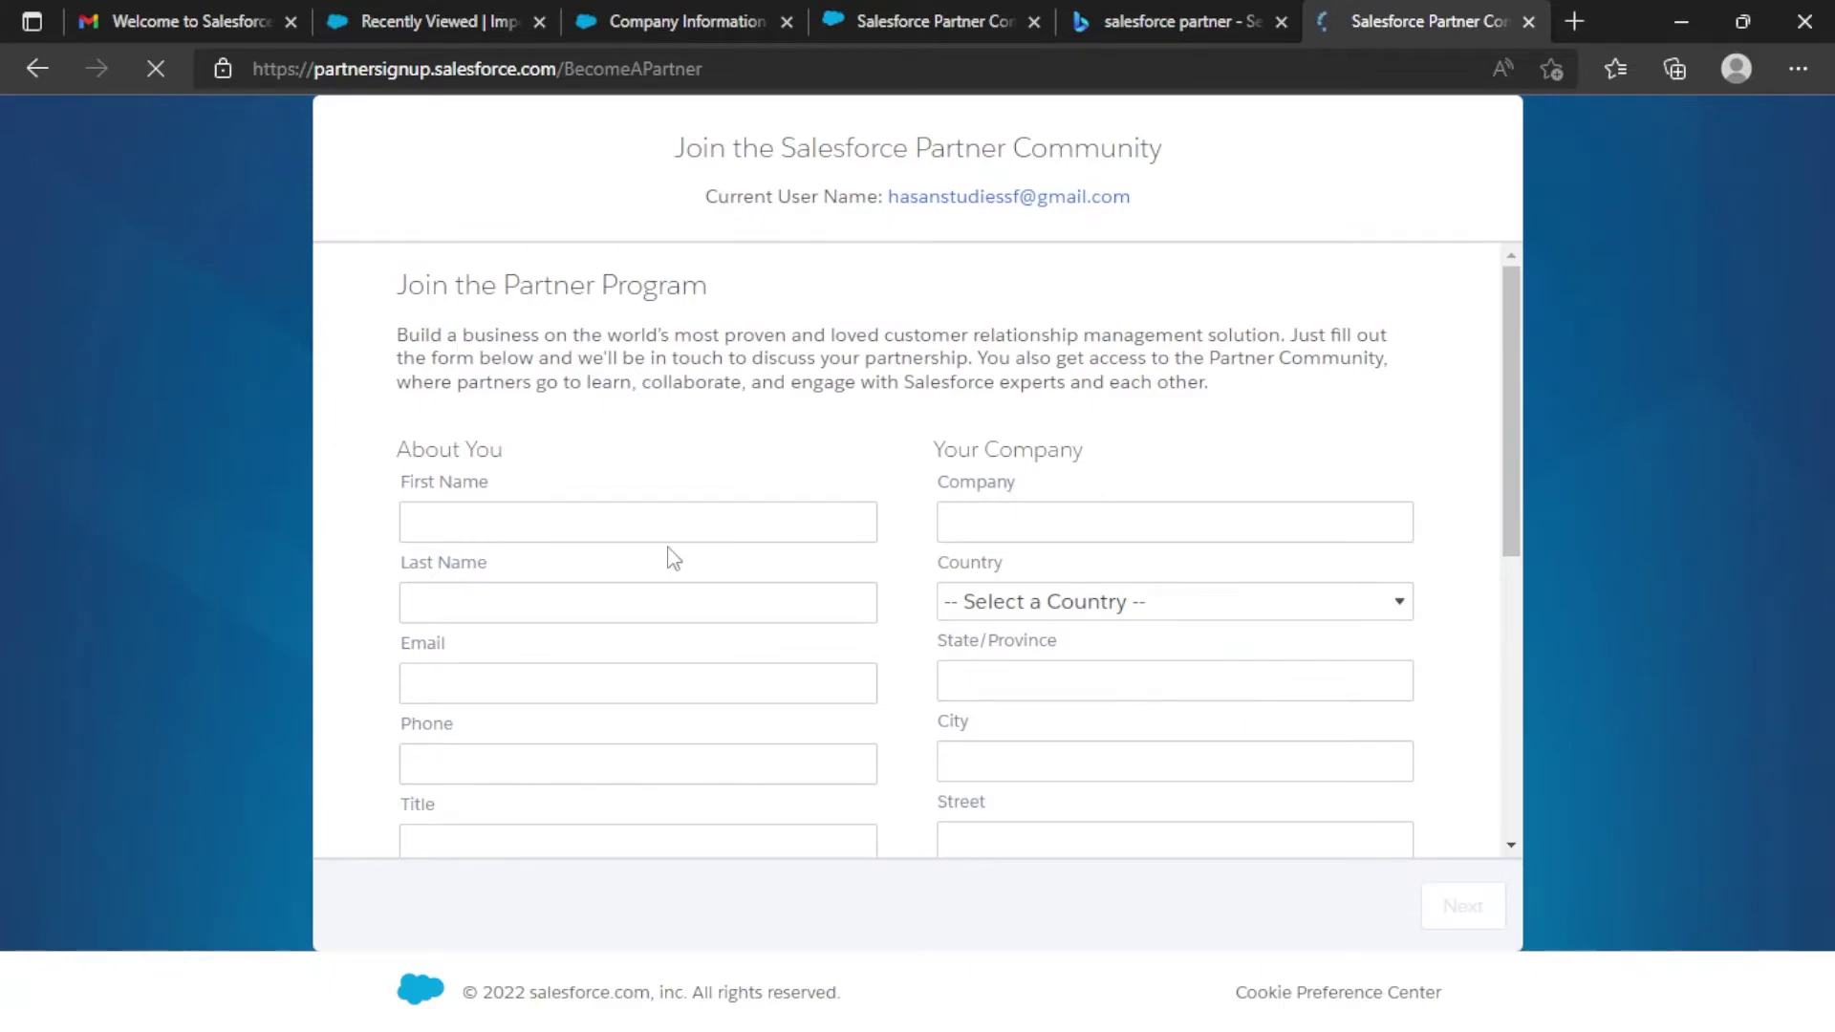
{"action": "scroll", "coordinate": [665, 497], "scroll_direction": "down", "scroll_amount": 1}
{"action": "left_click", "coordinate": [667, 423]}
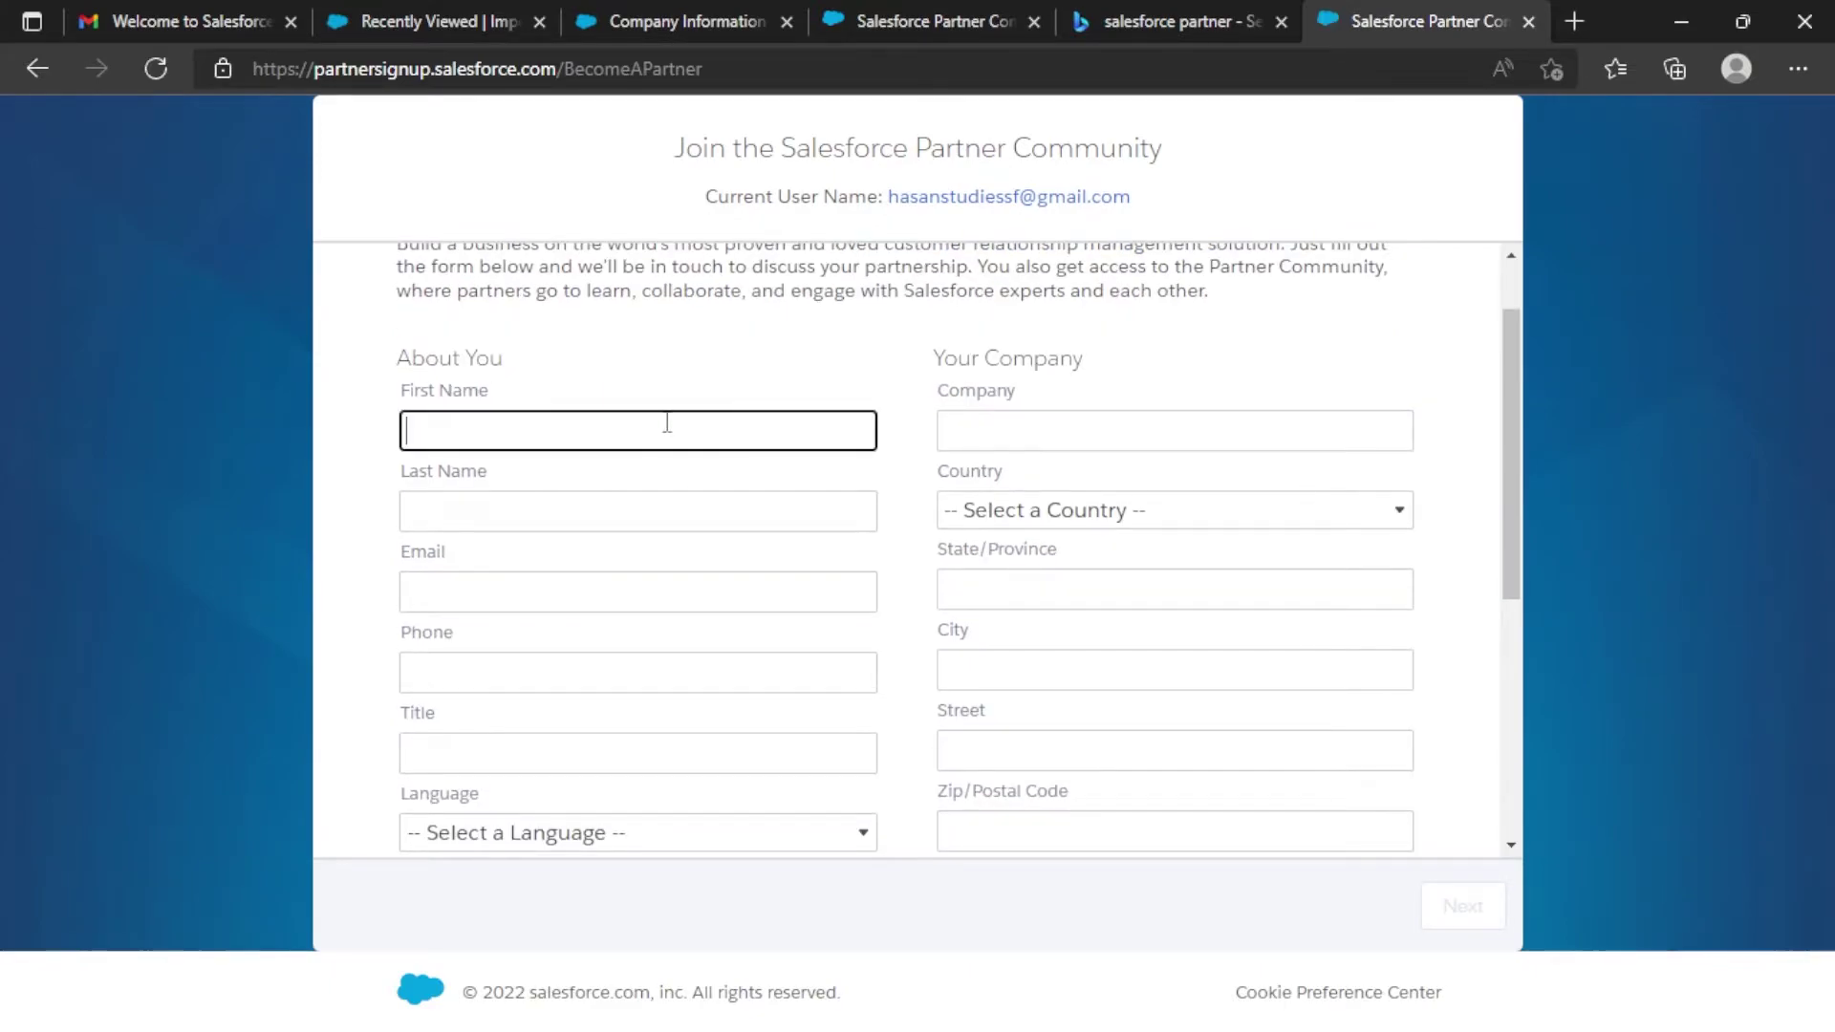
{"action": "key", "text": "Tab"}
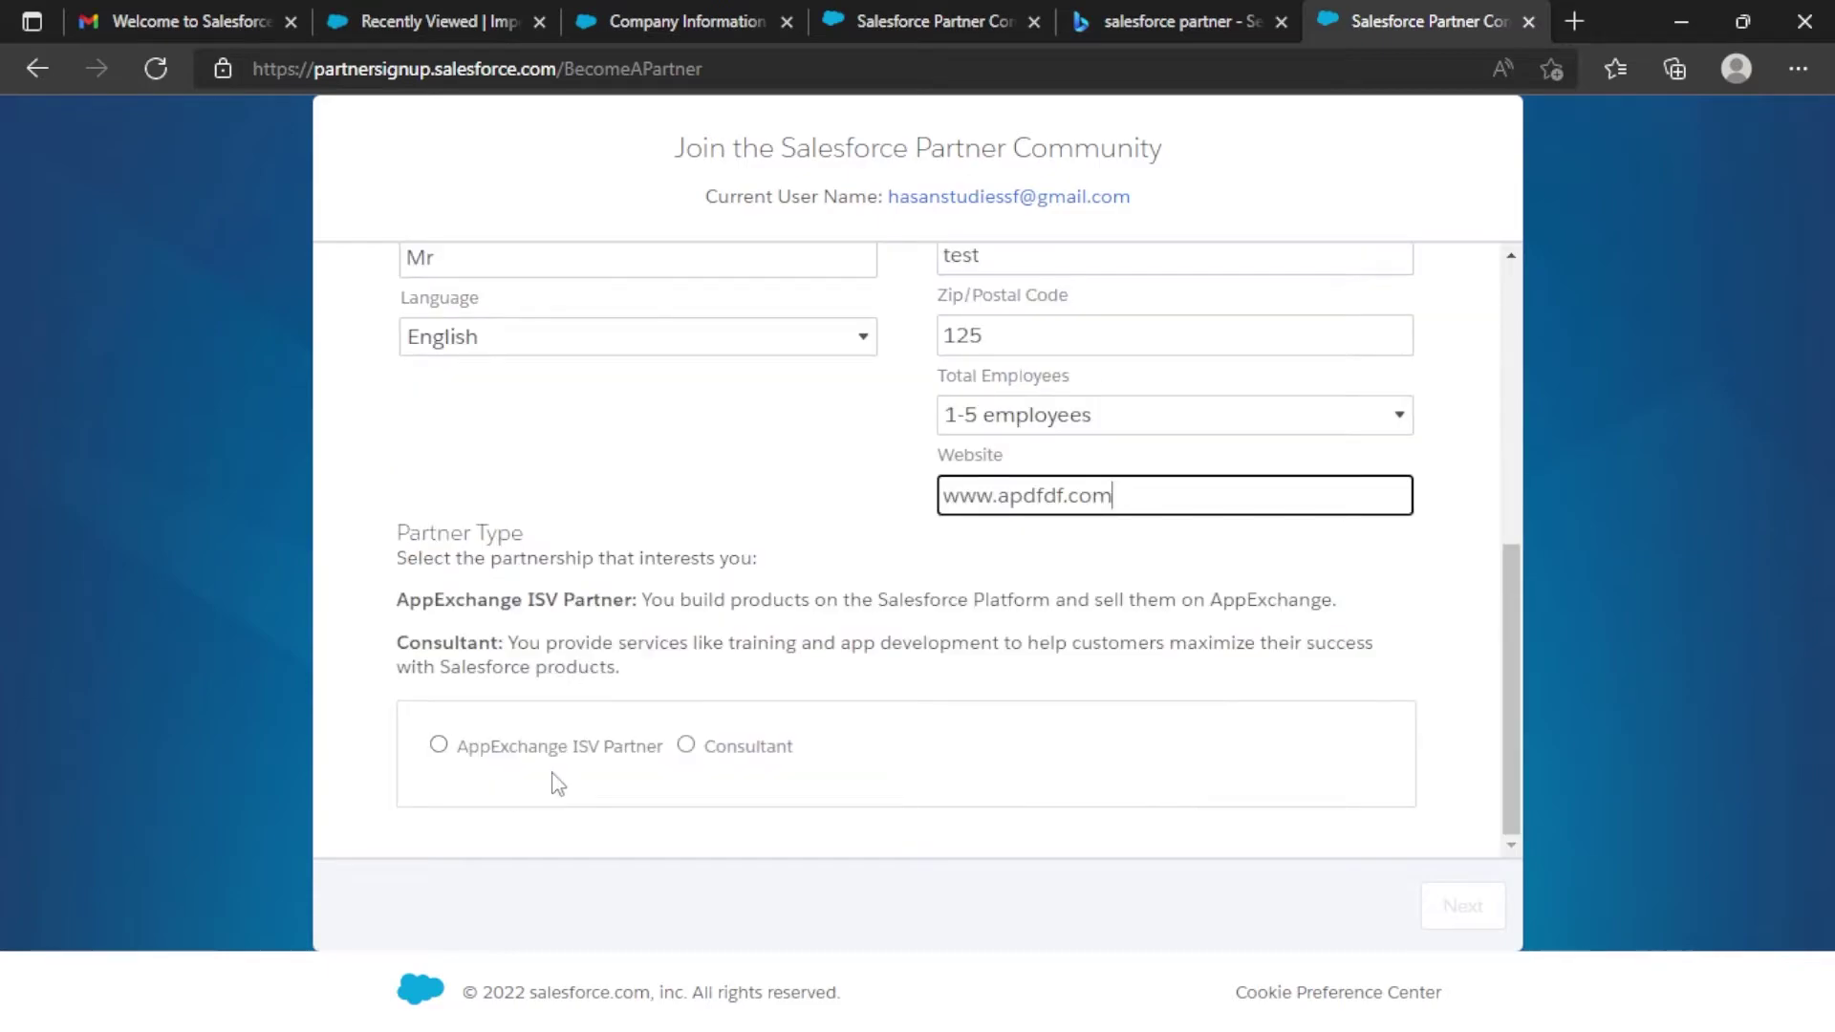
Choose AppExchange ISV Partner as the partnership type and submit the signup form.
{"action": "left_click", "coordinate": [604, 756]}
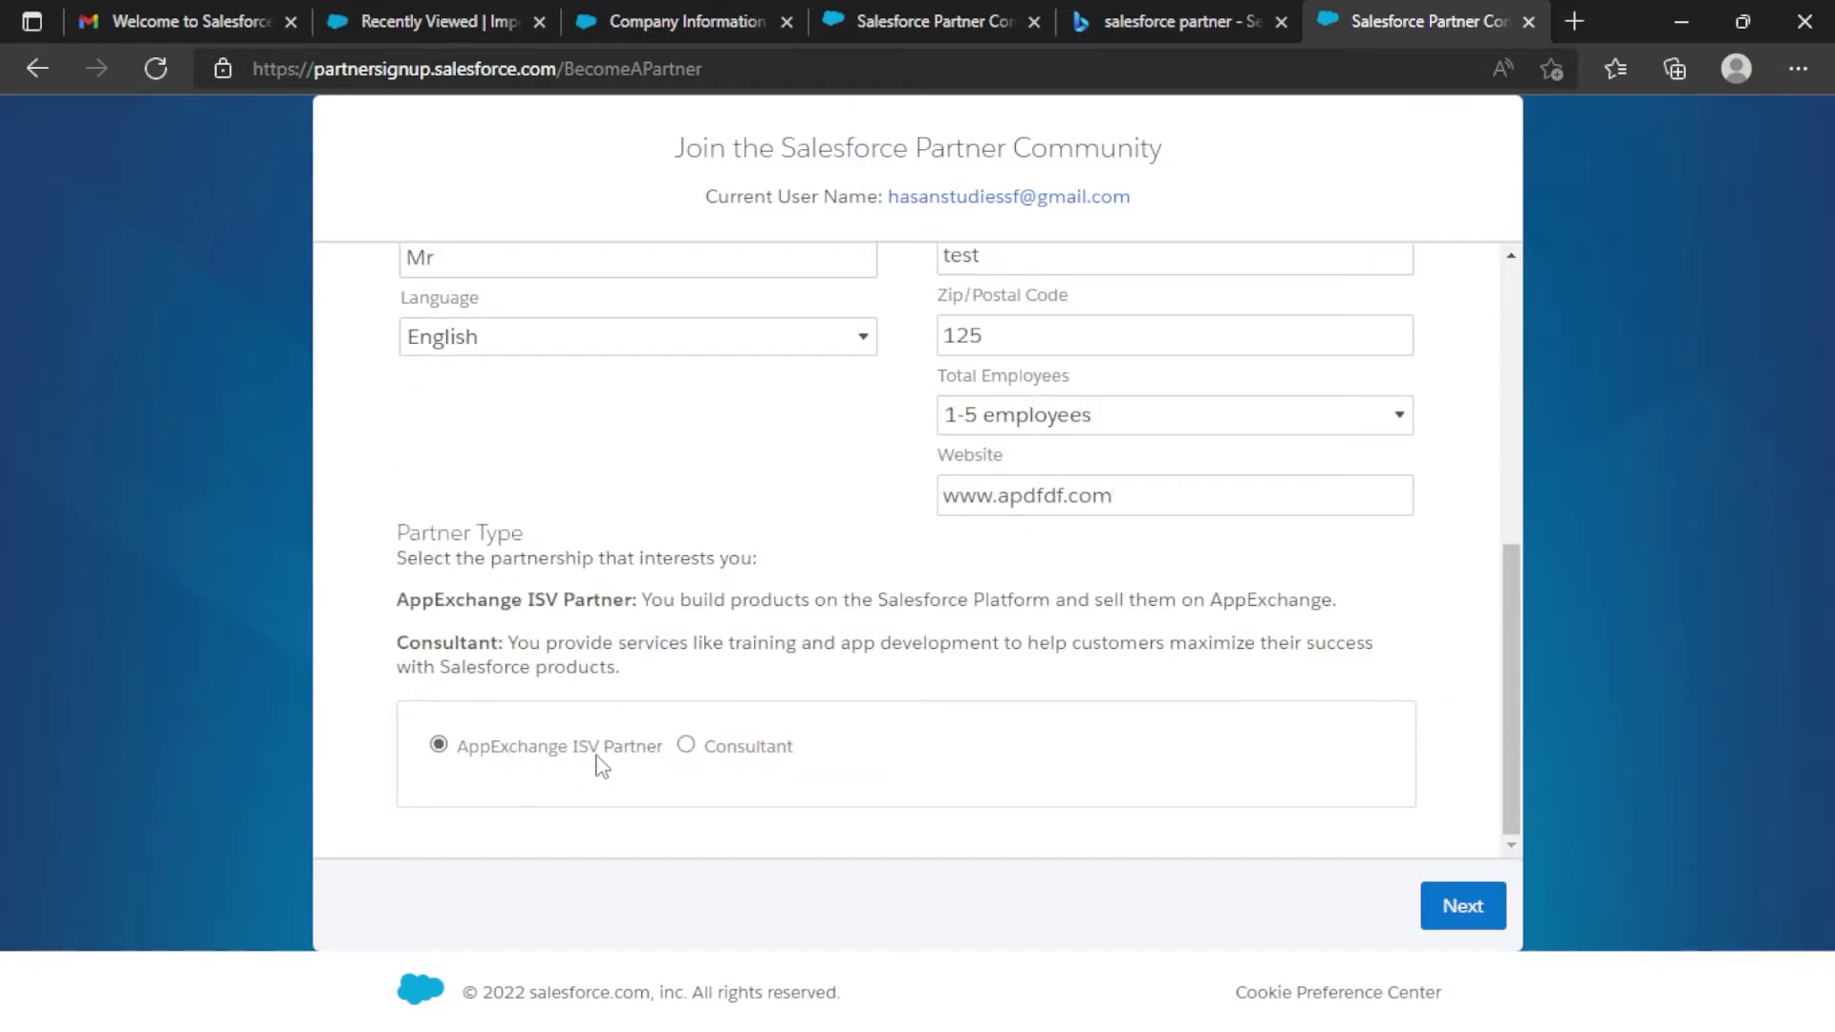
{"action": "scroll", "coordinate": [1086, 635], "scroll_direction": "up", "scroll_amount": 4}
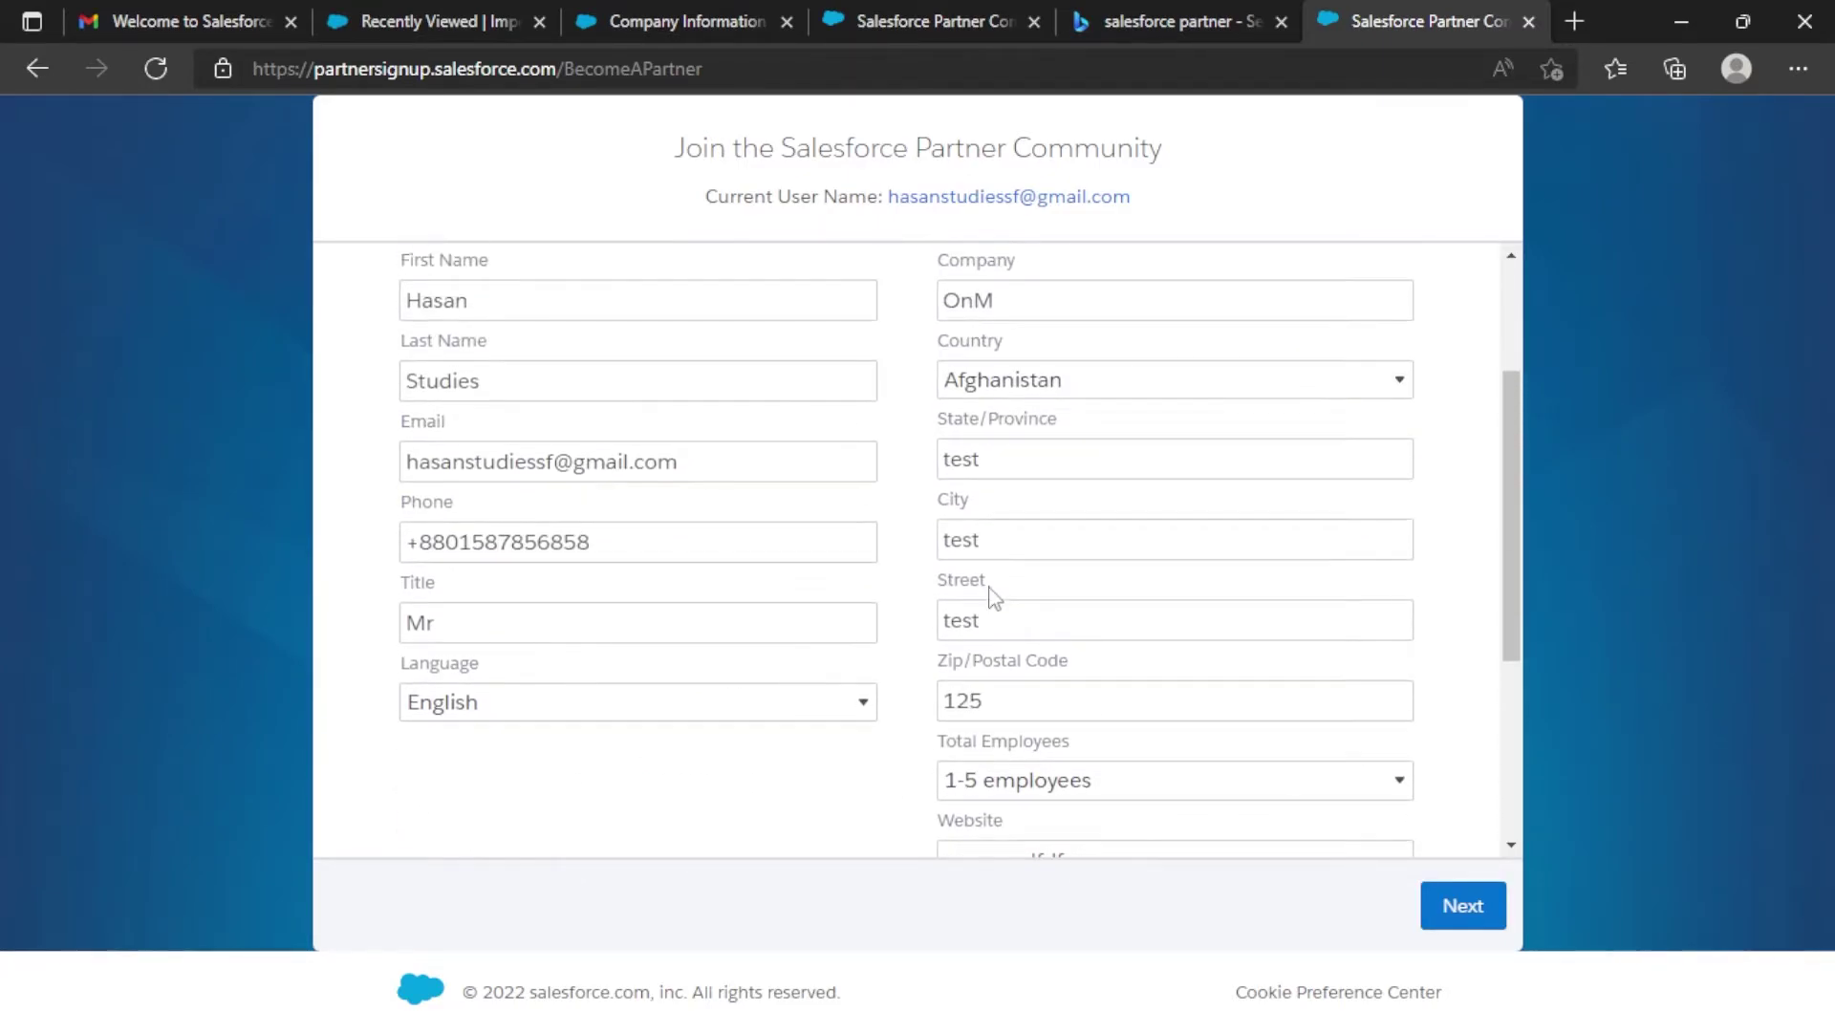
{"action": "scroll", "coordinate": [1203, 422], "scroll_direction": "up", "scroll_amount": 3}
{"action": "scroll", "coordinate": [1319, 615], "scroll_direction": "down", "scroll_amount": 4}
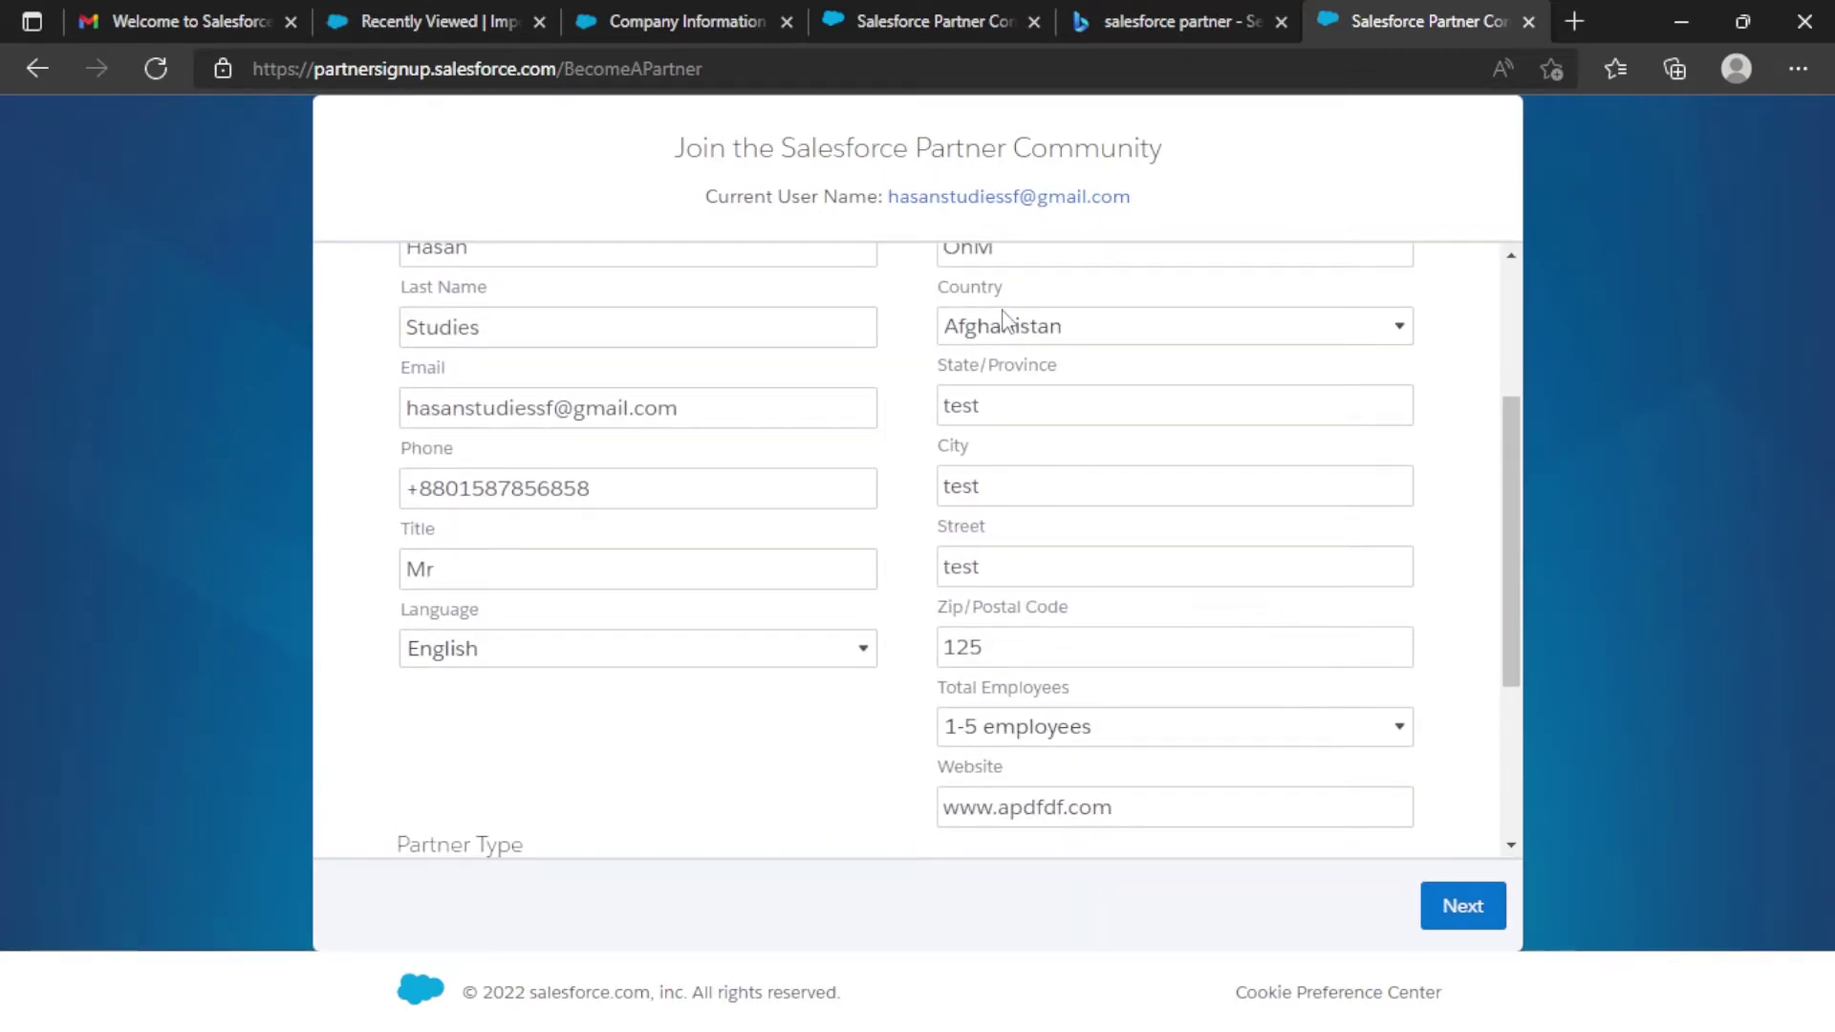
{"action": "scroll", "coordinate": [1061, 483], "scroll_direction": "up", "scroll_amount": 3}
{"action": "scroll", "coordinate": [909, 545], "scroll_direction": "down", "scroll_amount": 4}
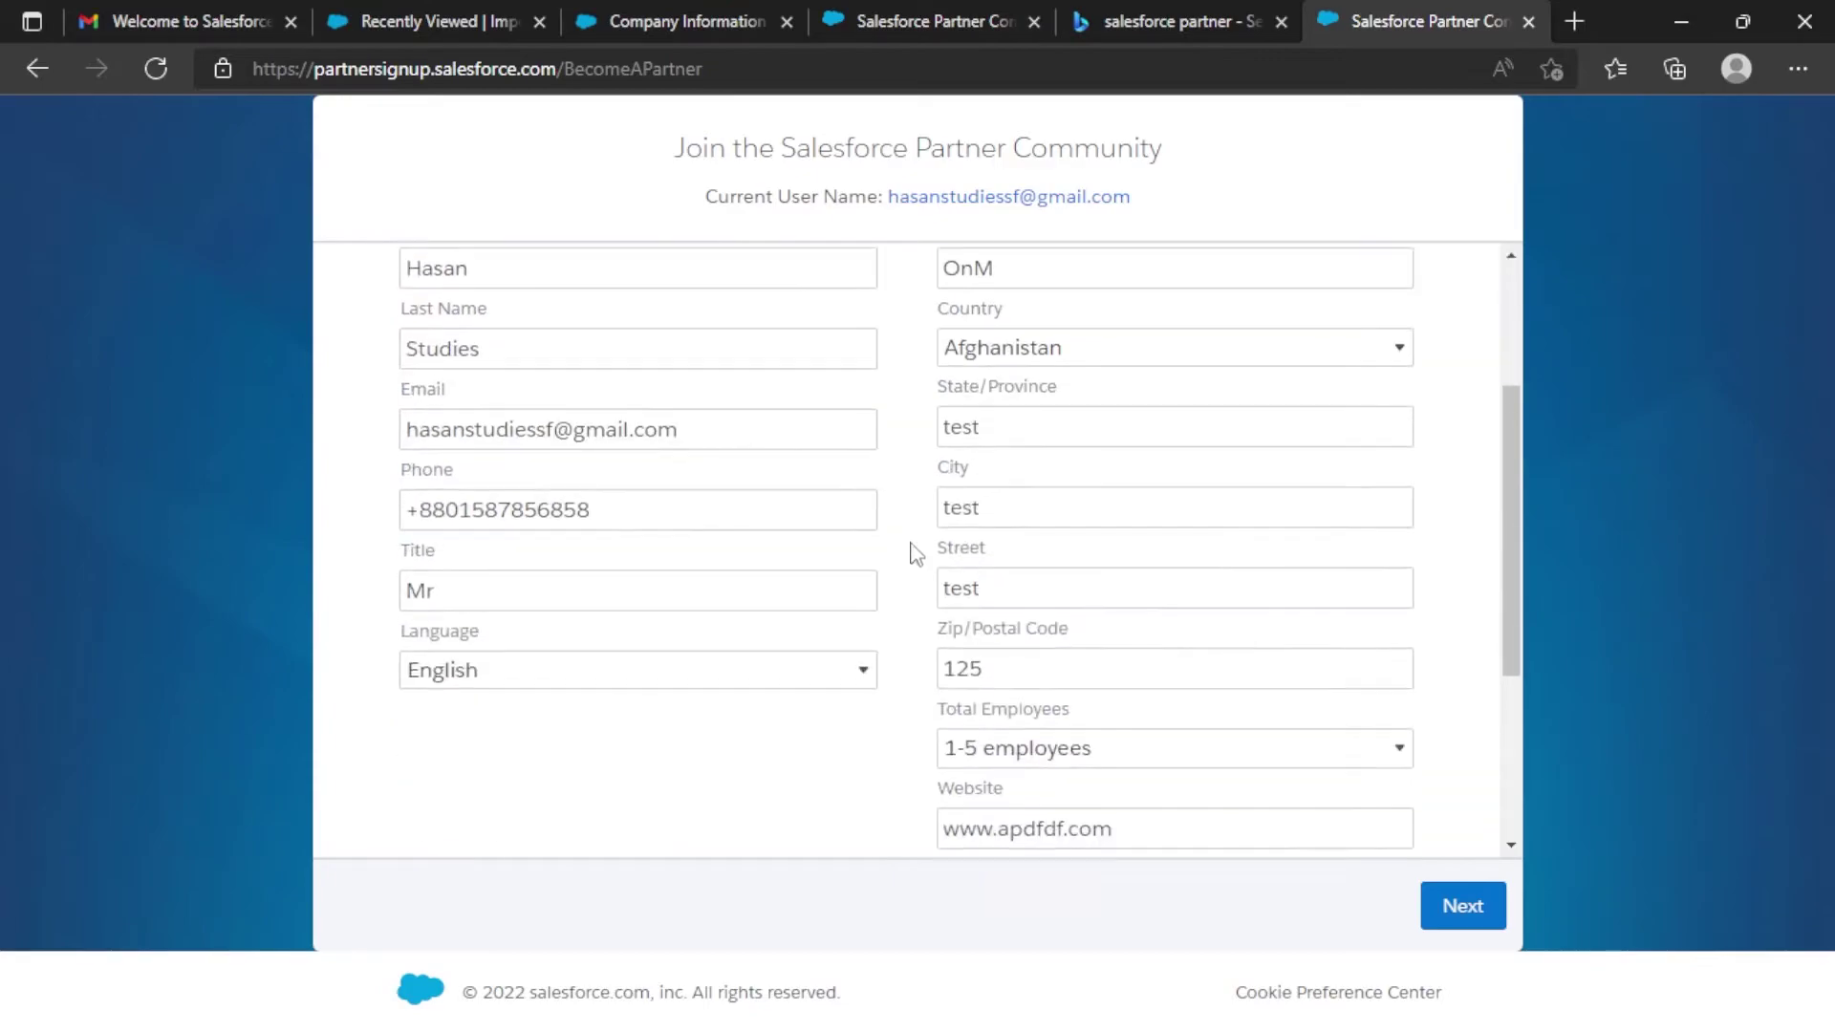
{"action": "left_click", "coordinate": [1482, 903]}
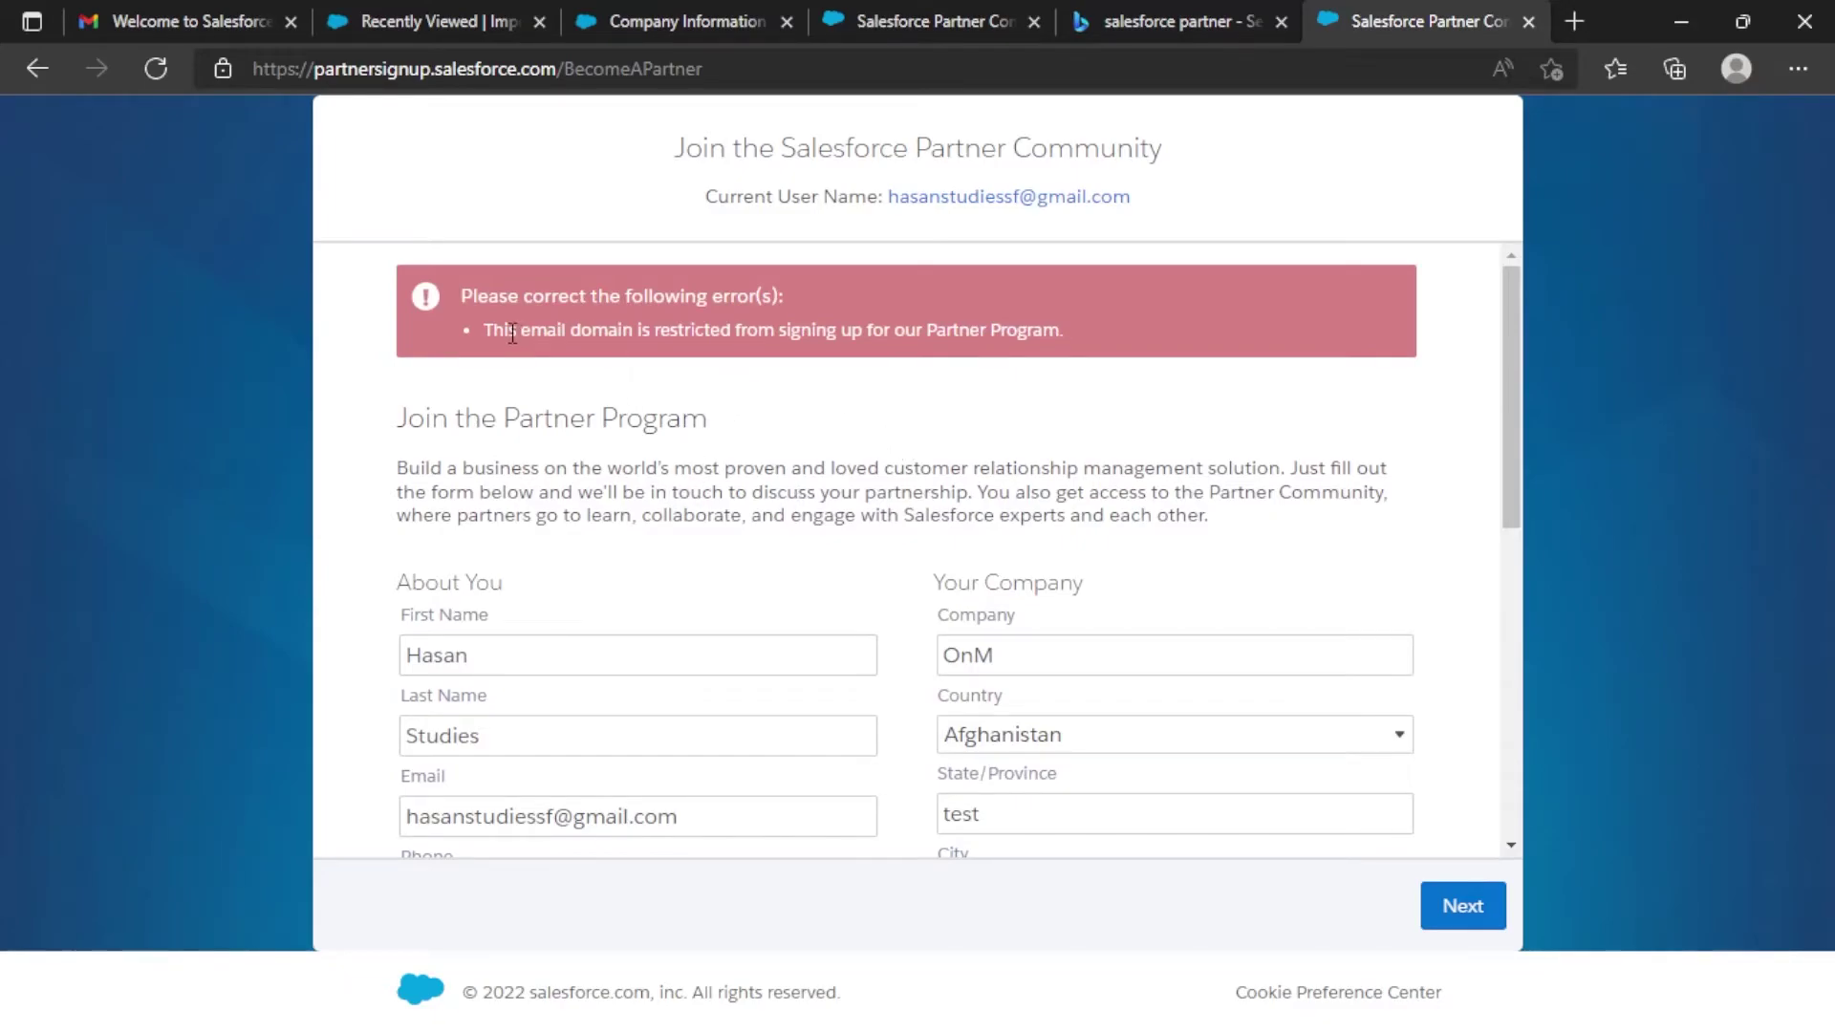
Change the email domain from gmail to googleemail and submit with Enter.
{"action": "left_click_drag", "start_coordinate": [493, 329], "coordinate": [639, 331]}
{"action": "scroll", "coordinate": [688, 306], "scroll_direction": "down", "scroll_amount": 2}
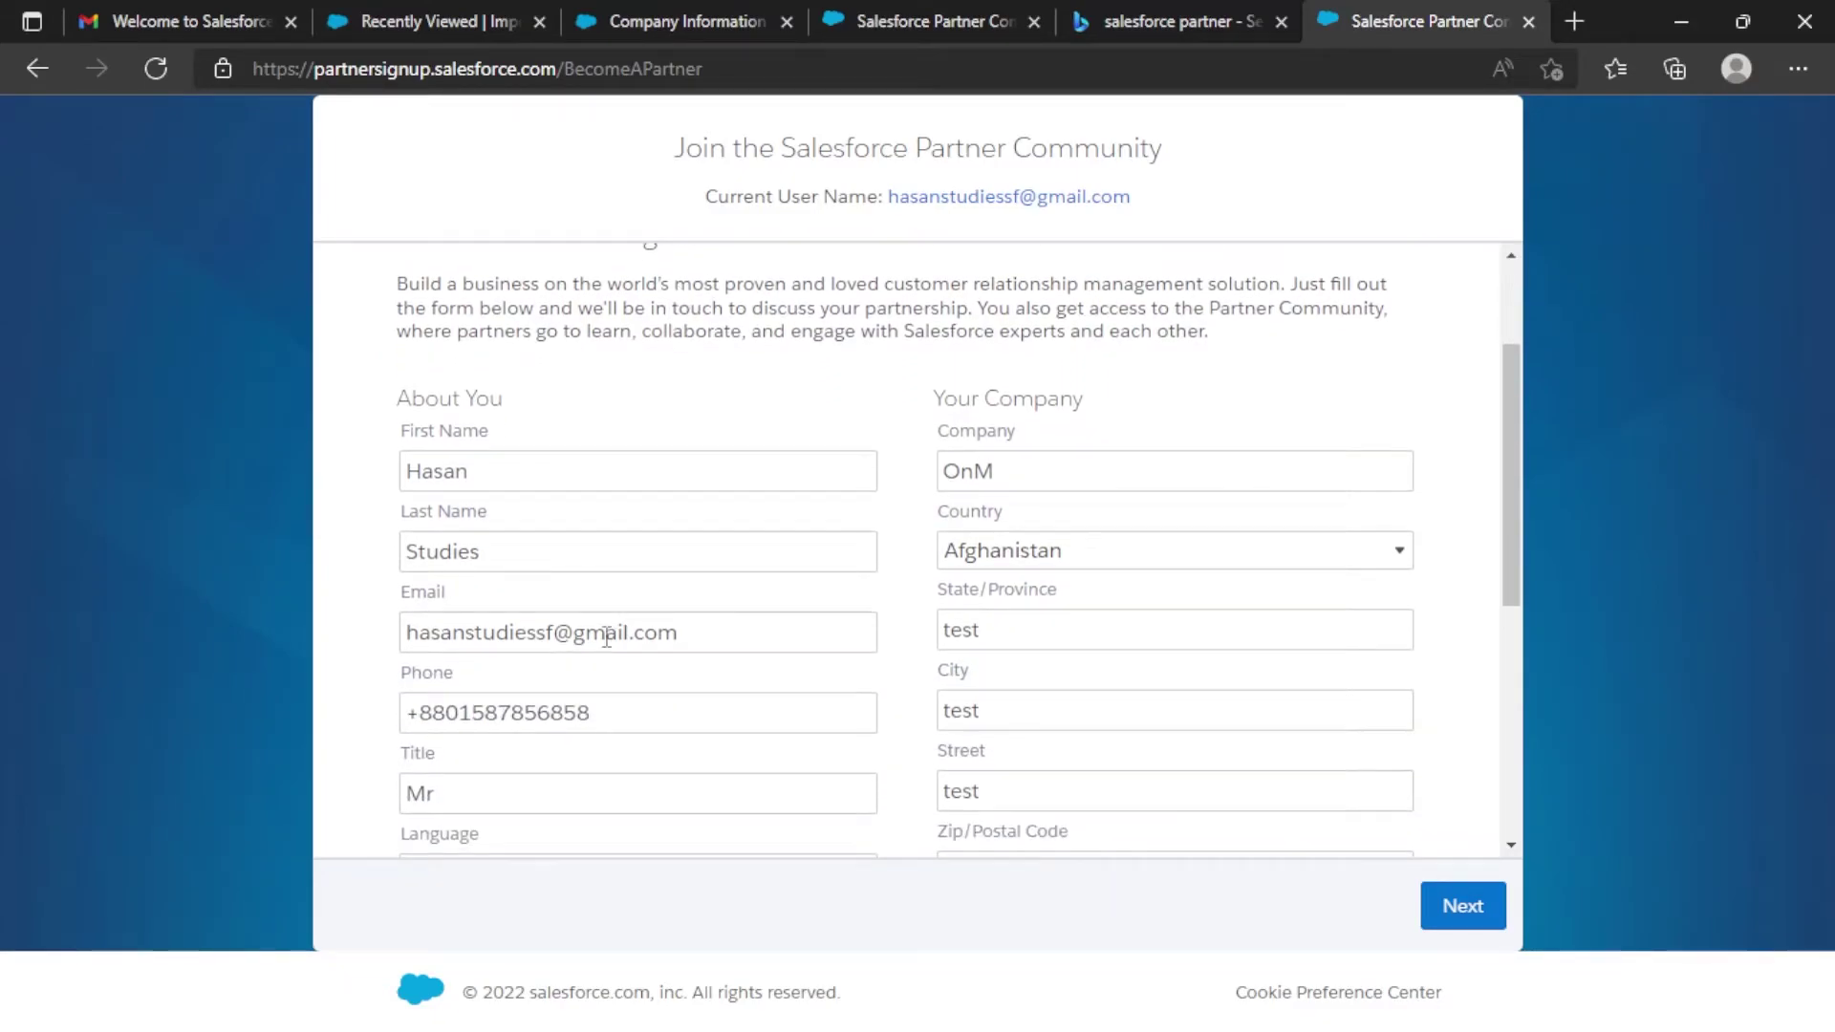
{"action": "left_click", "coordinate": [589, 628]}
{"action": "double_click", "coordinate": [589, 628]}
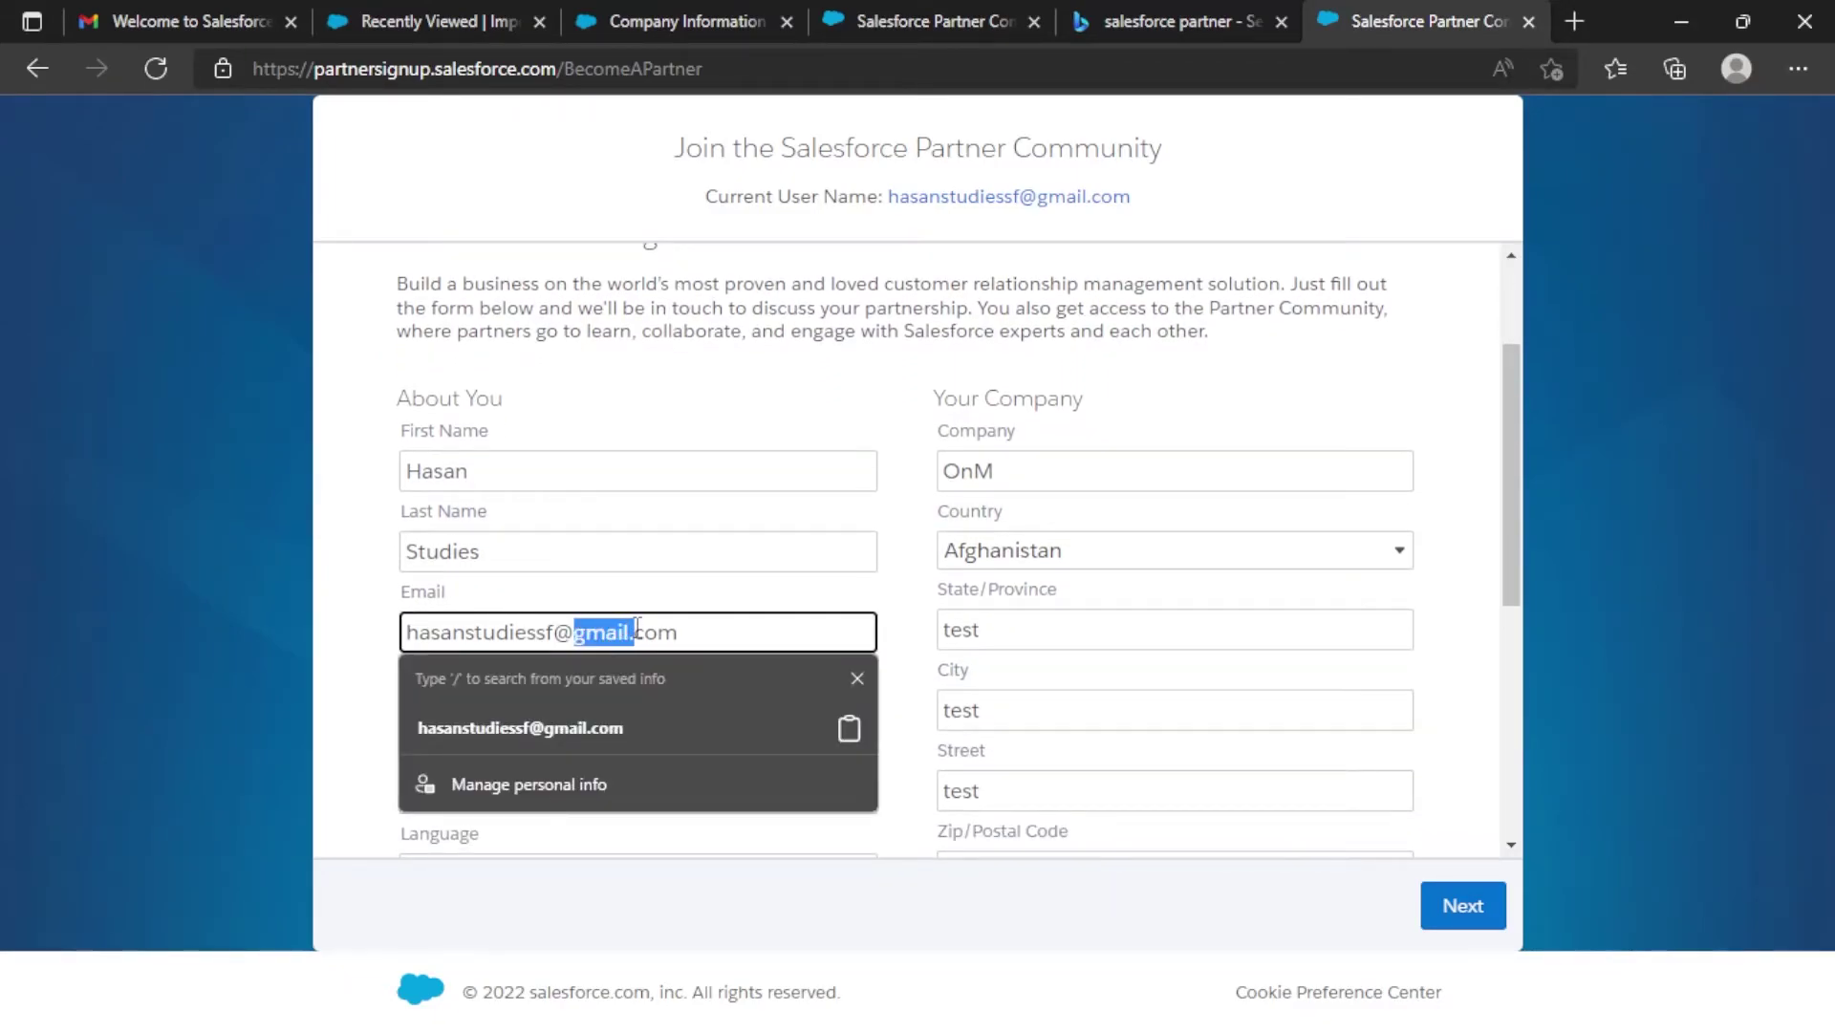
{"action": "left_click", "coordinate": [364, 676]}
{"action": "left_click_drag", "start_coordinate": [627, 632], "coordinate": [587, 636]}
{"action": "key", "text": "End"}
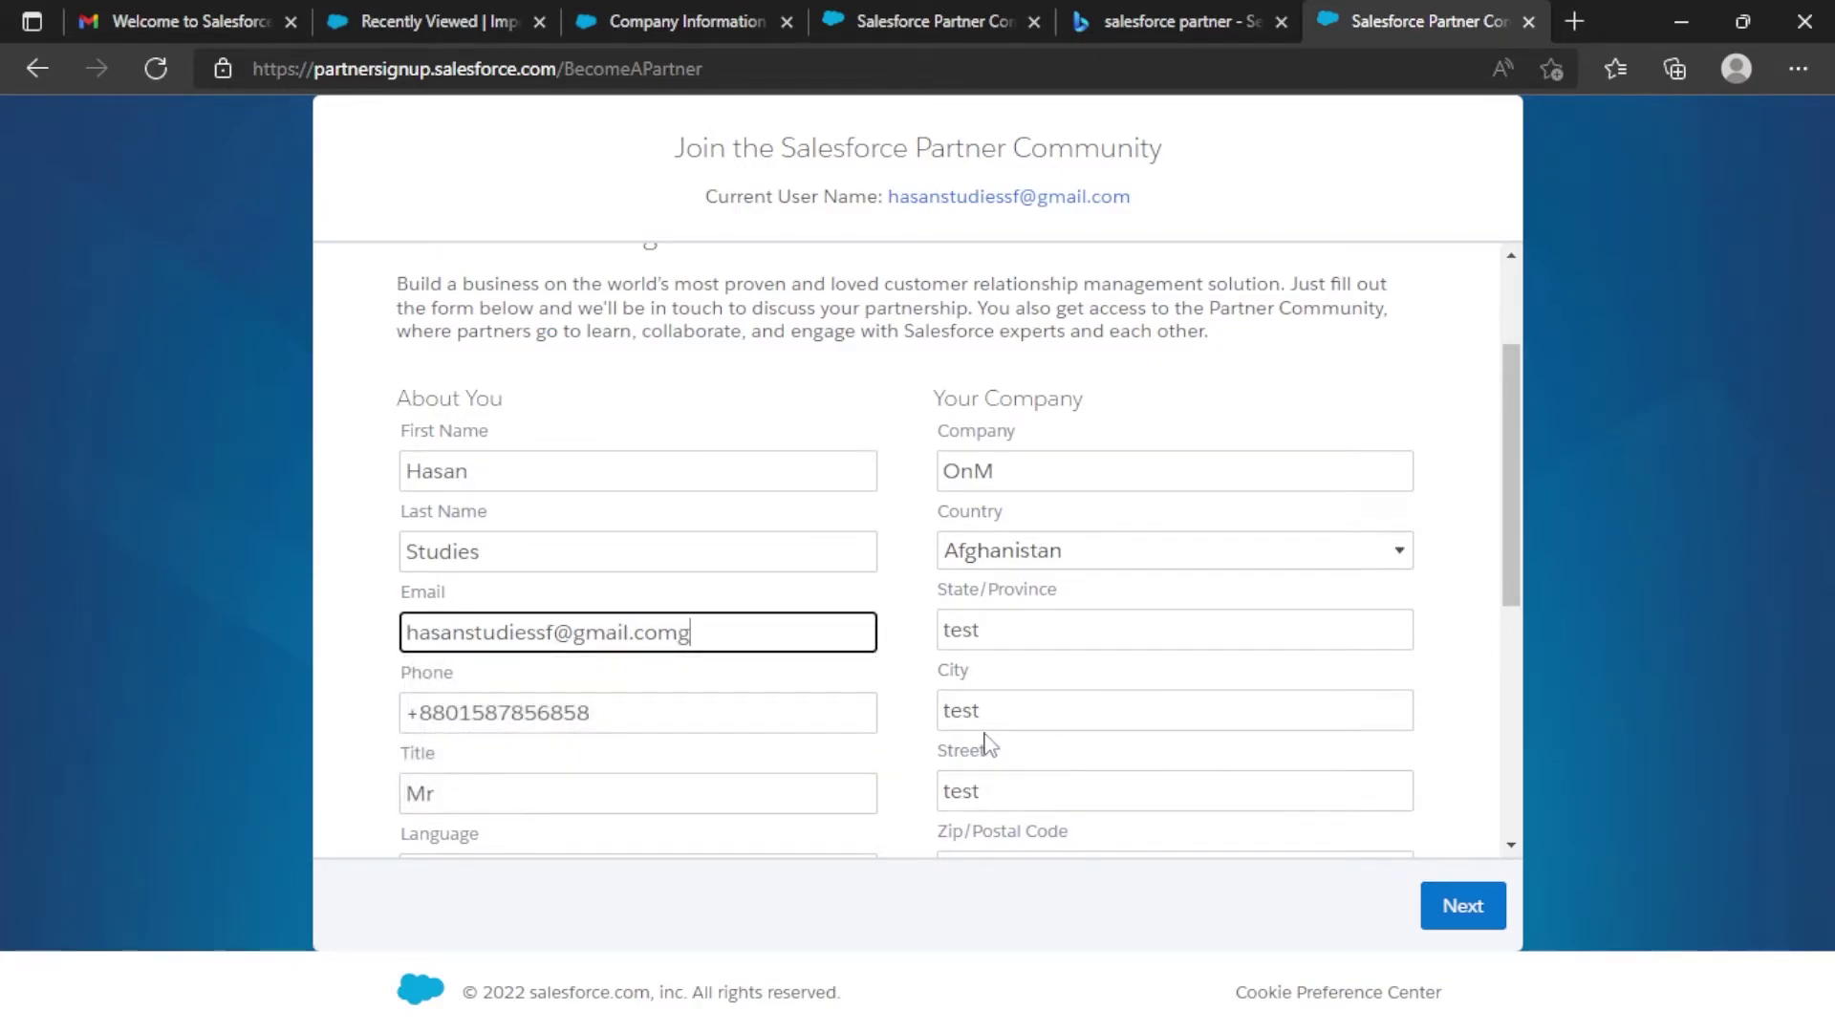
{"action": "key", "text": "Left"}
{"action": "key", "text": "Left"}
{"action": "key", "text": "Left"}
{"action": "key", "text": "Left"}
{"action": "key", "text": "BackSpace"}
{"action": "key", "text": "BackSpace"}
{"action": "key", "text": "BackSpace"}
{"action": "key", "text": "BackSpace"}
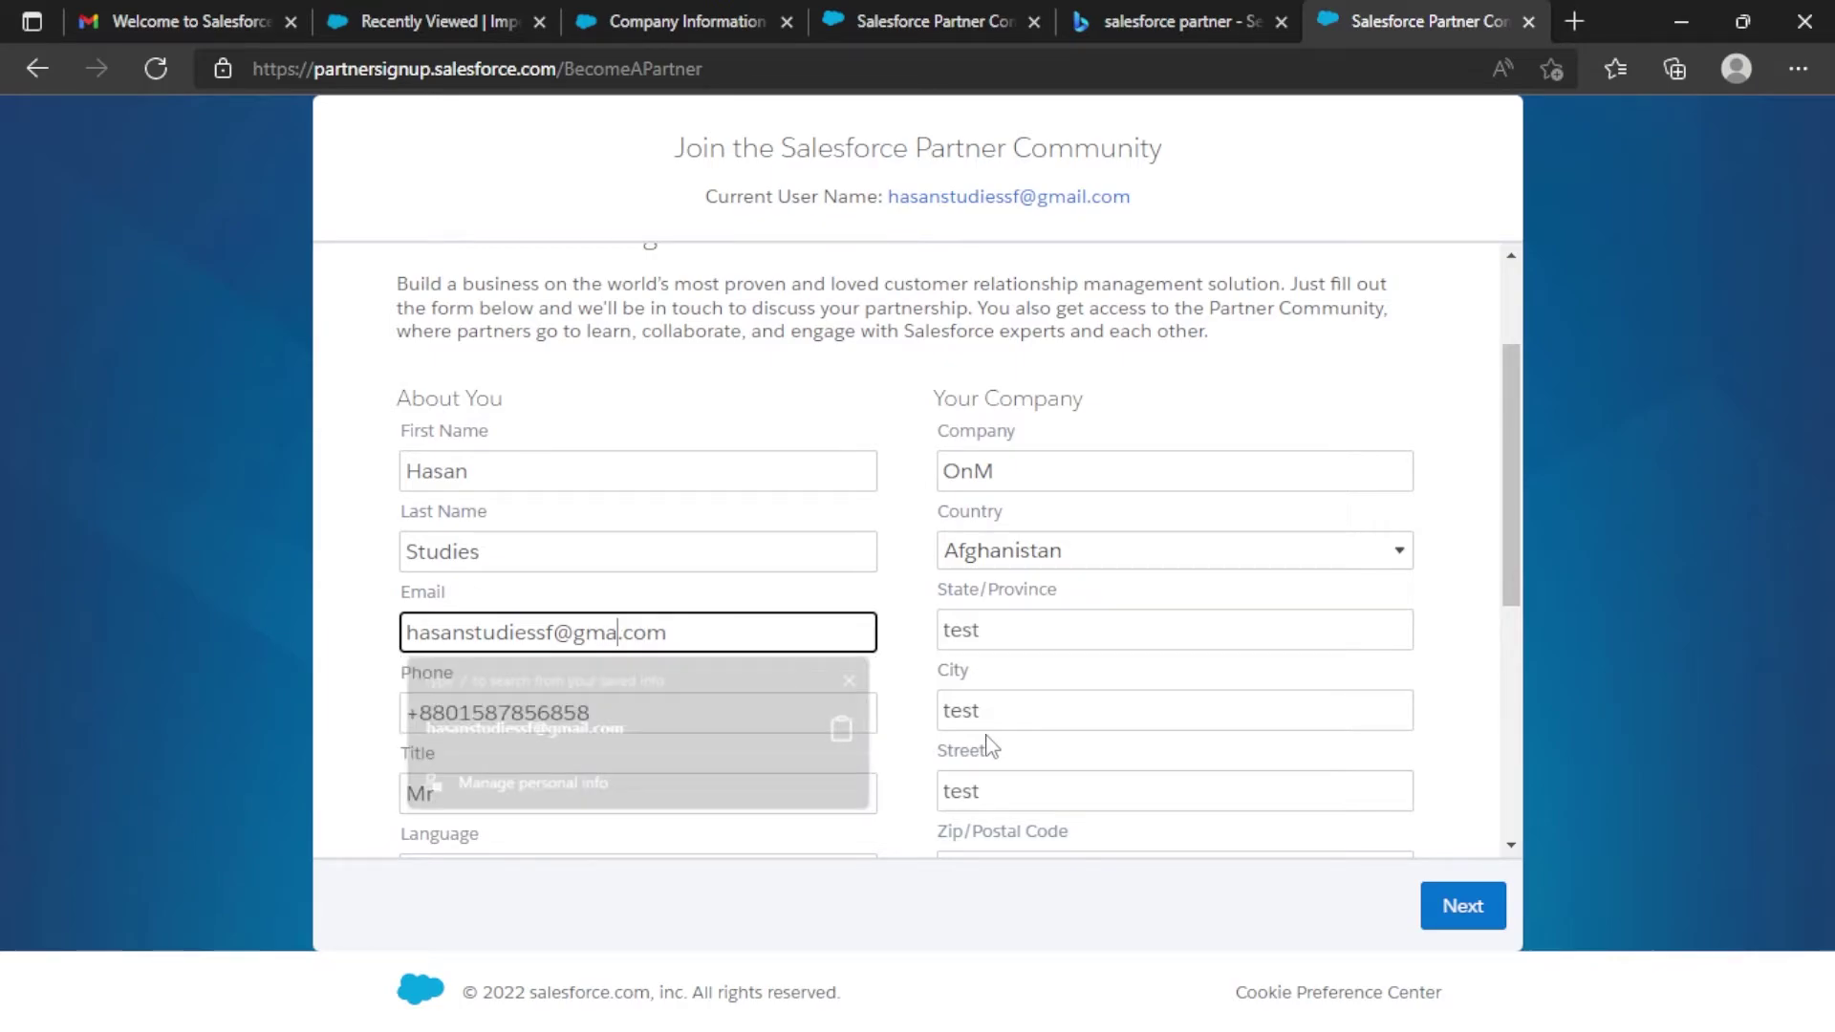
{"action": "type", "text": "oogleemail"}
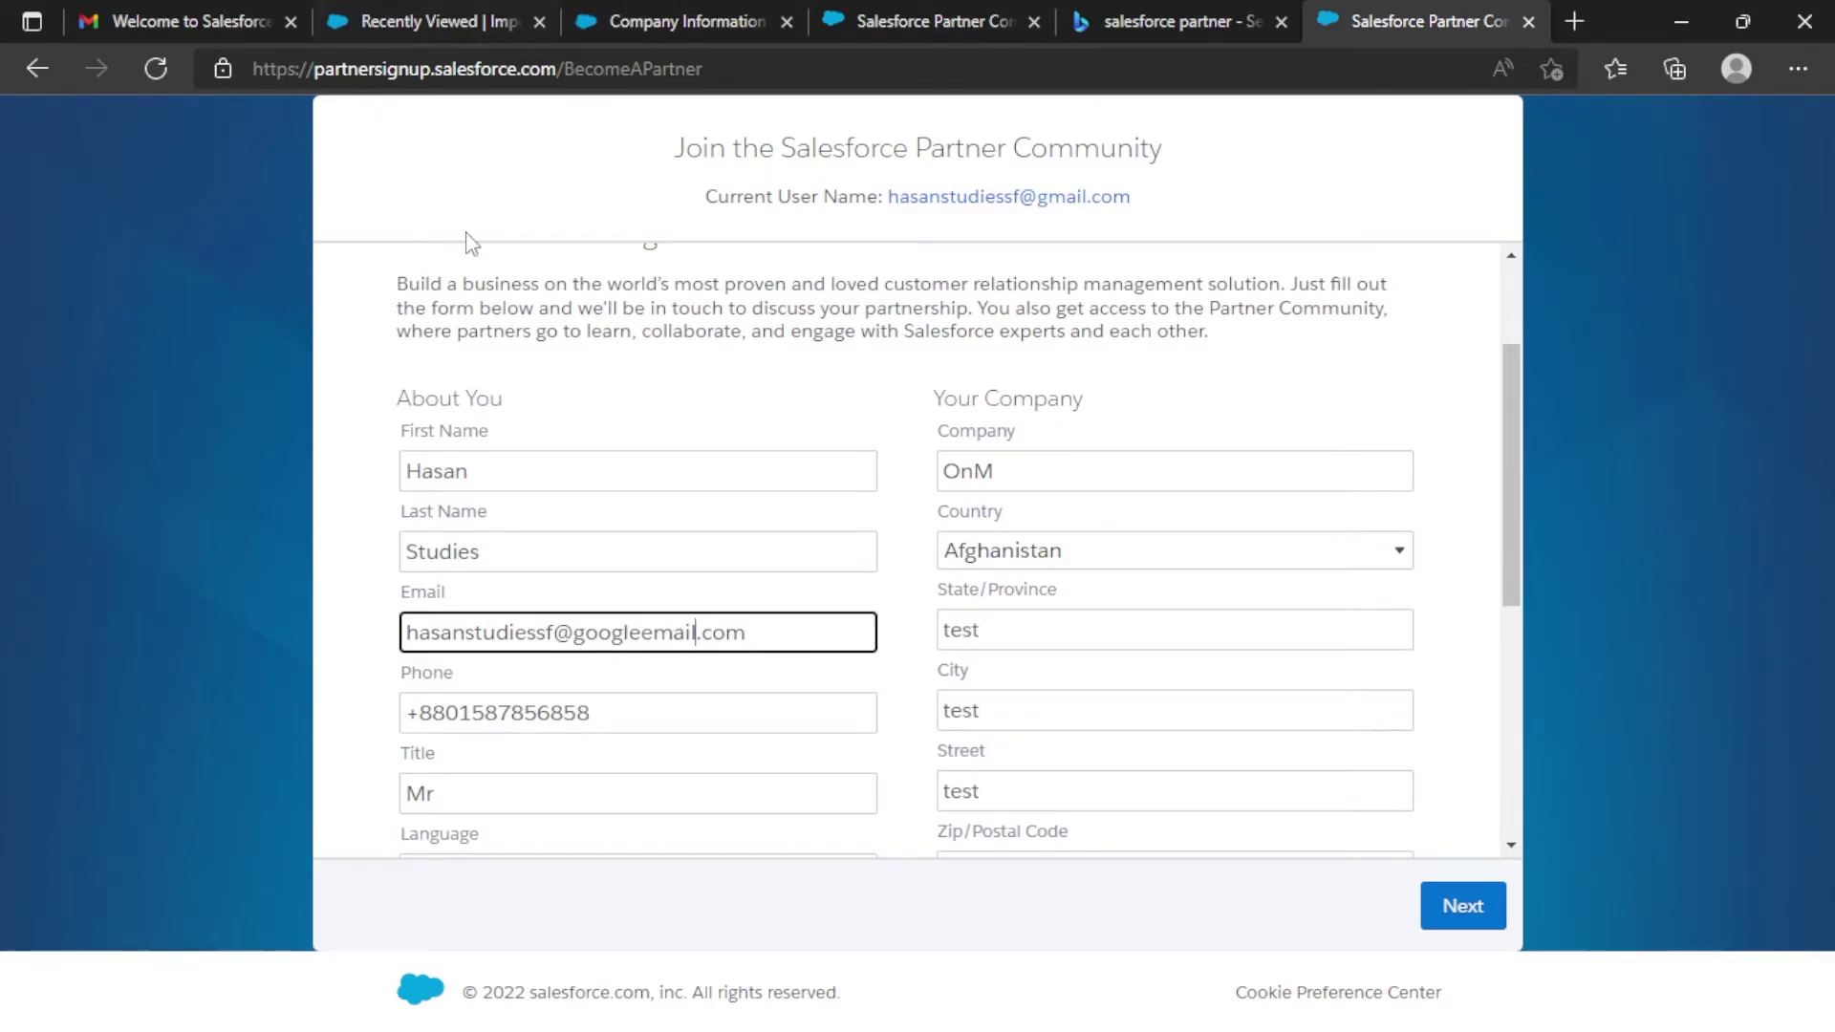
{"action": "left_click_drag", "start_coordinate": [577, 633], "coordinate": [695, 634]}
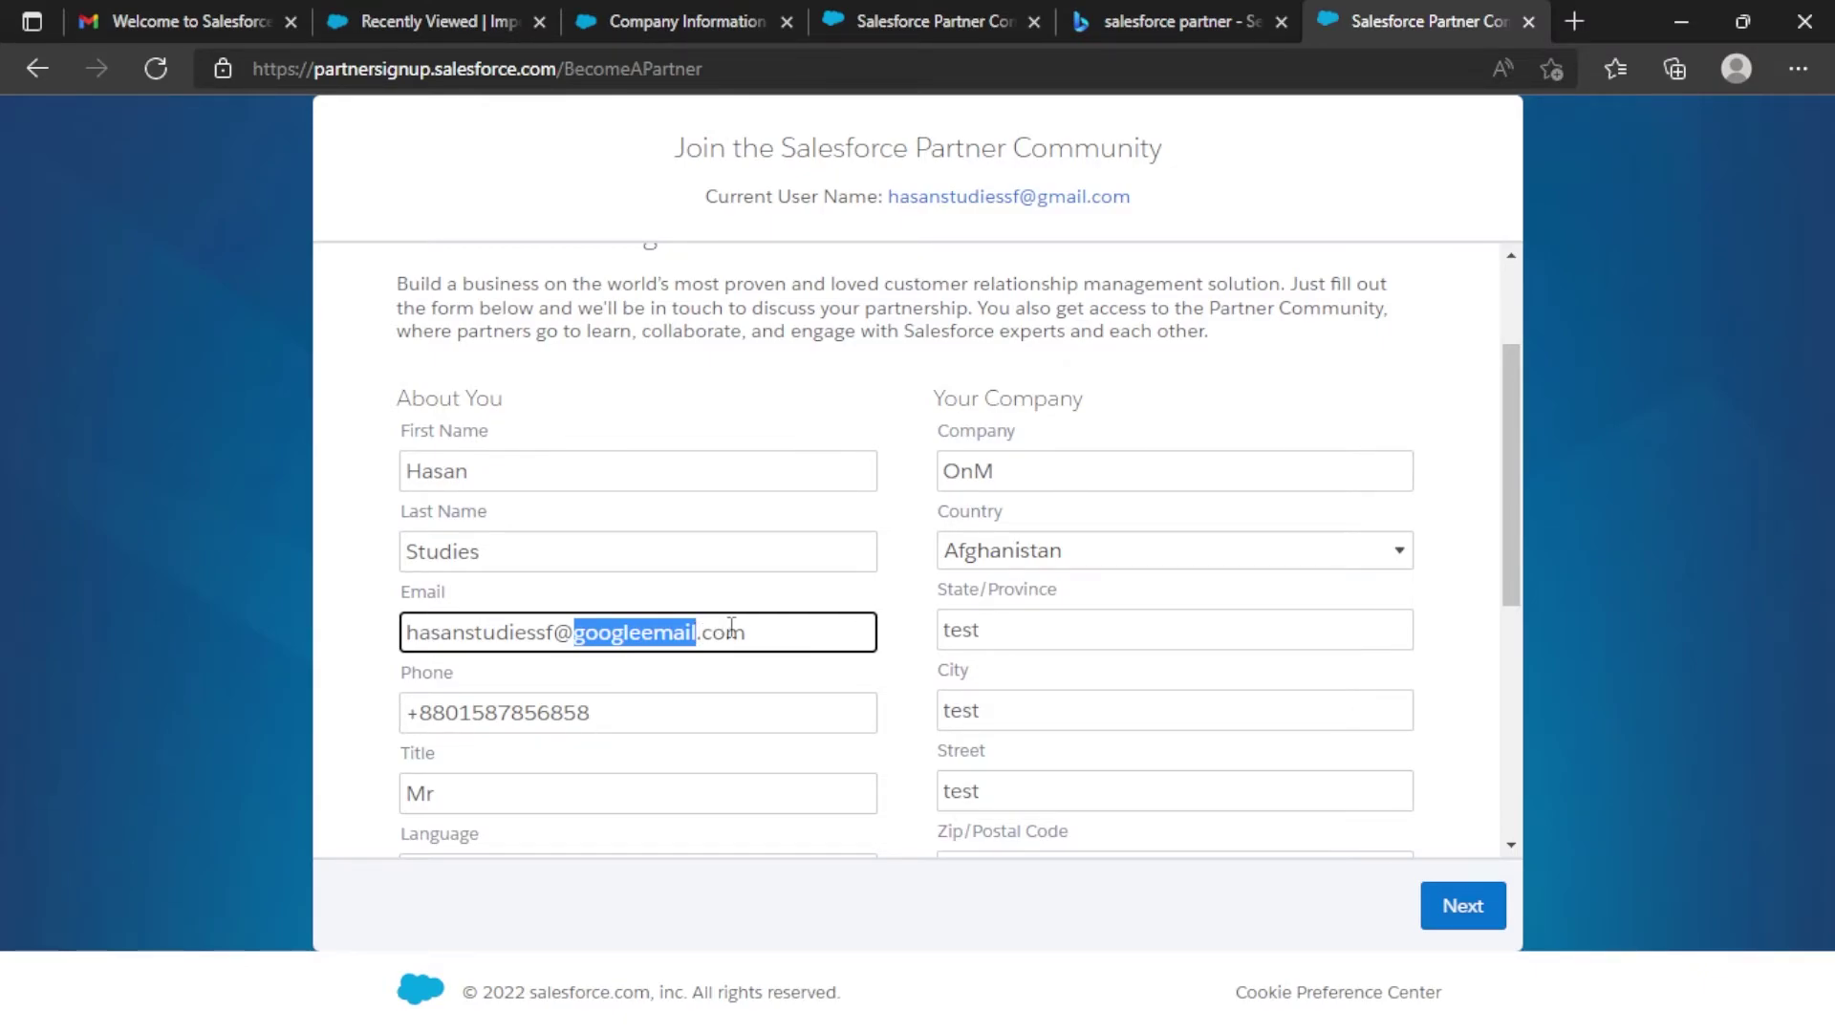
{"action": "key", "text": "Return"}
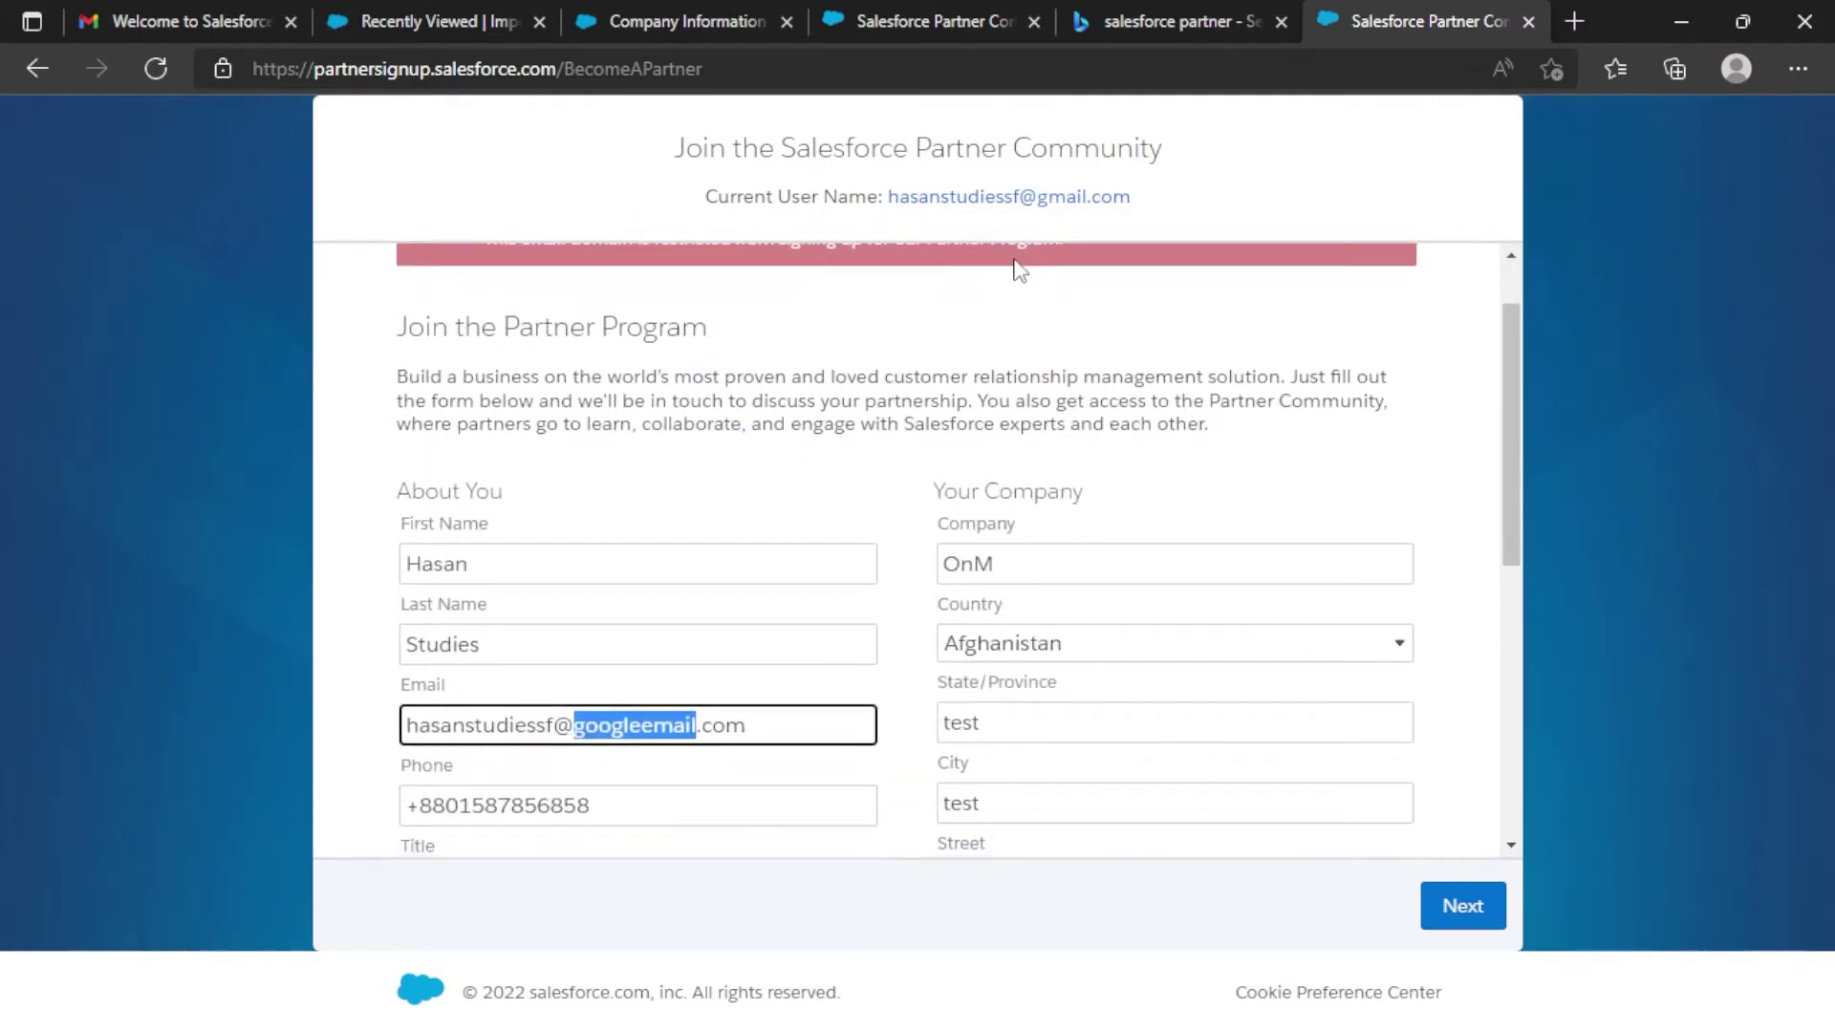
Check the edited email address and submit the signup form again.
{"action": "scroll", "coordinate": [1048, 318], "scroll_direction": "down", "scroll_amount": 4}
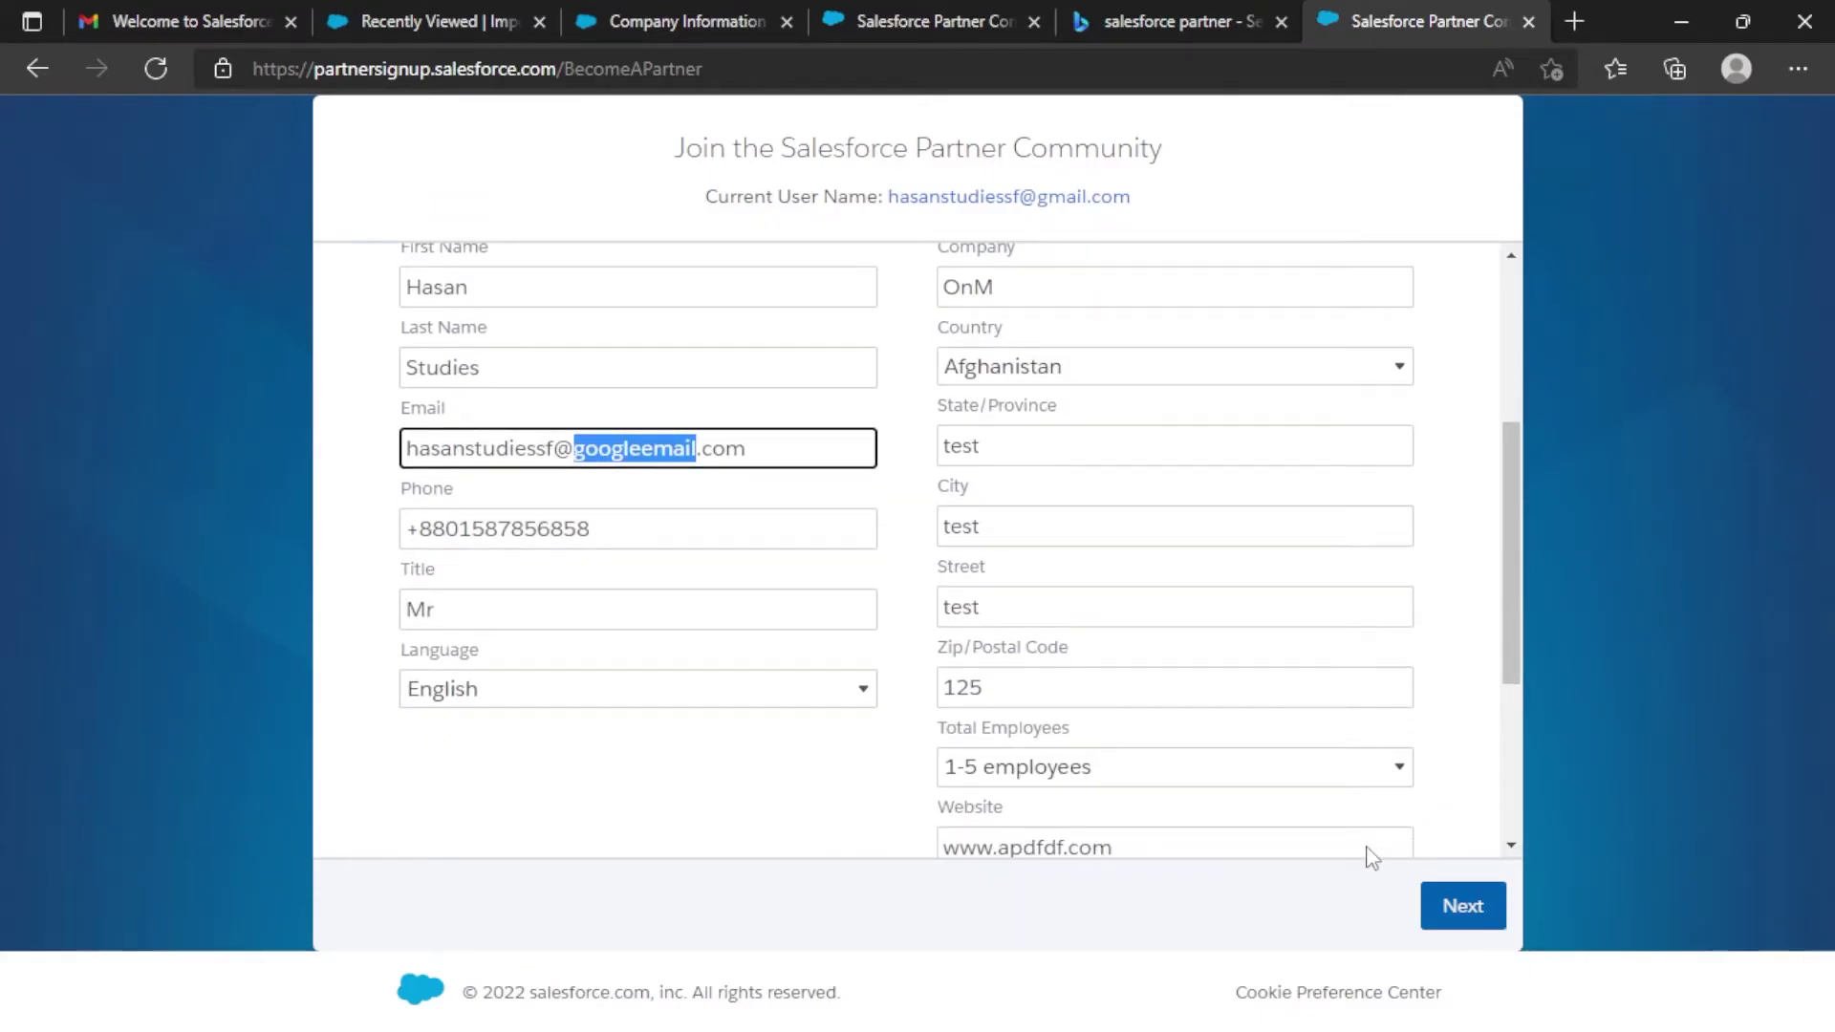
{"action": "left_click", "coordinate": [815, 460]}
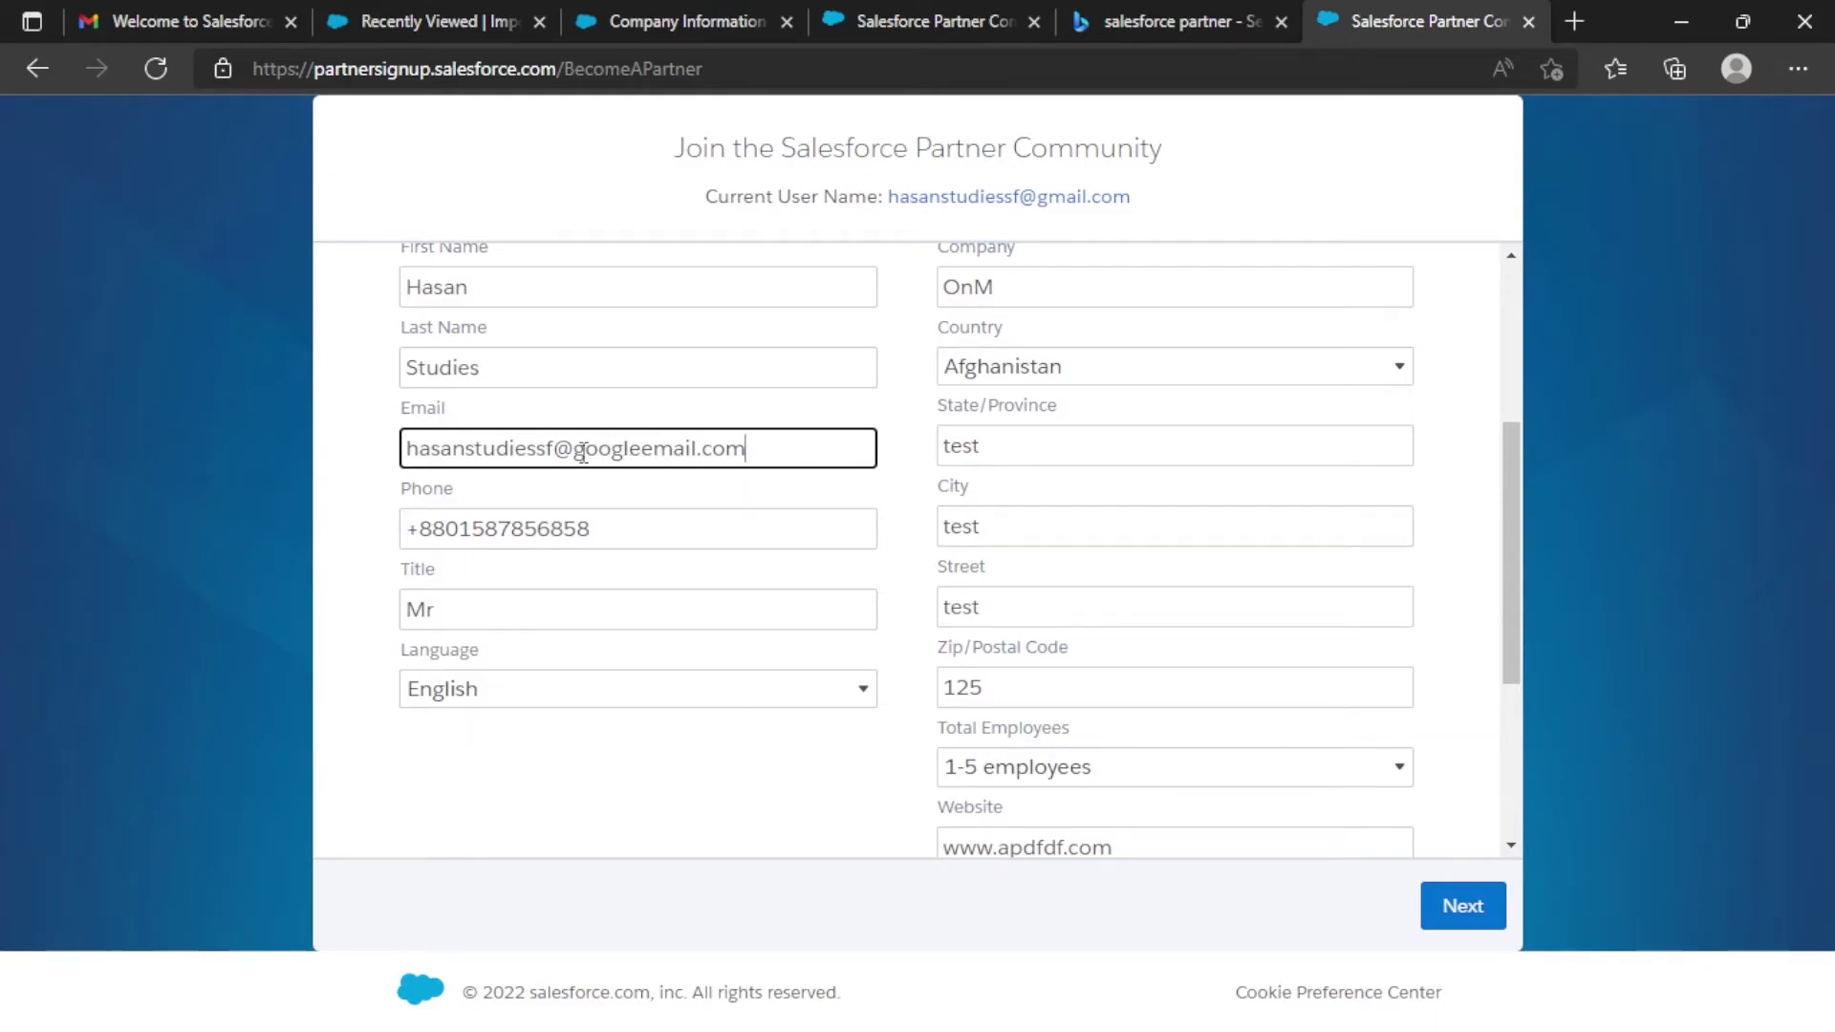
{"action": "left_click_drag", "start_coordinate": [746, 462], "coordinate": [387, 470]}
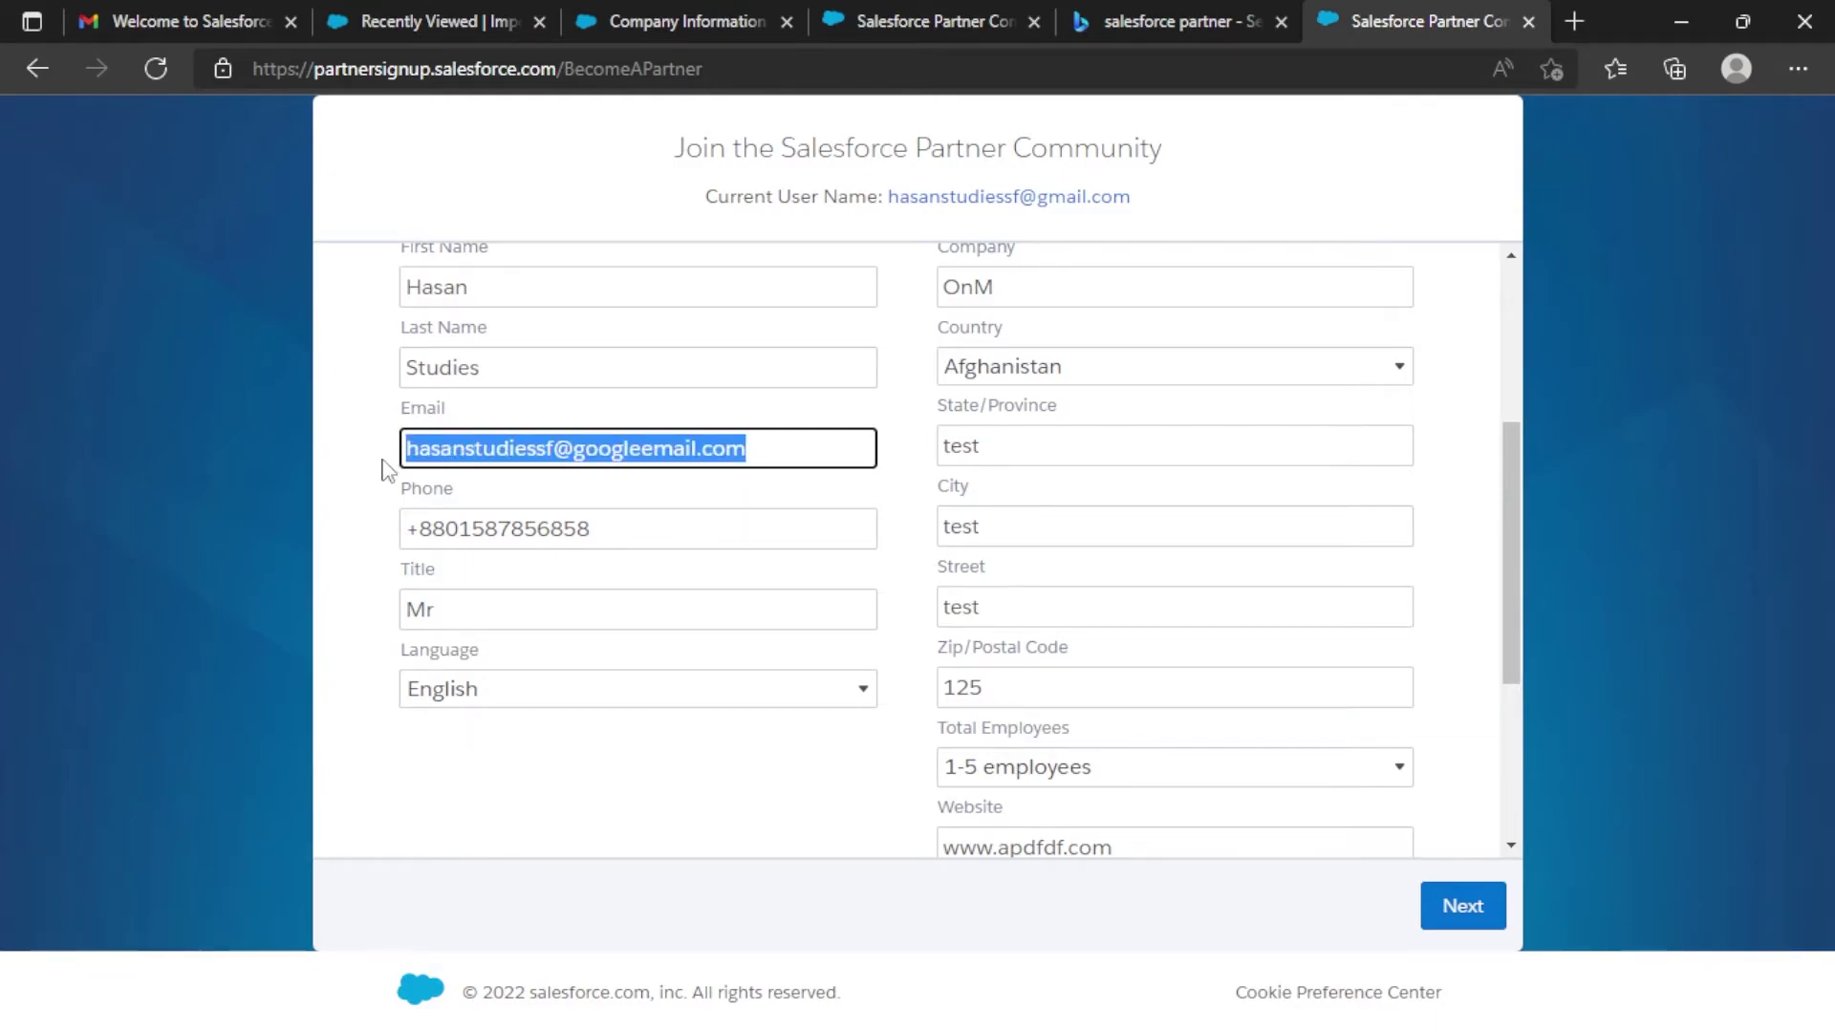
{"action": "left_click", "coordinate": [632, 448]}
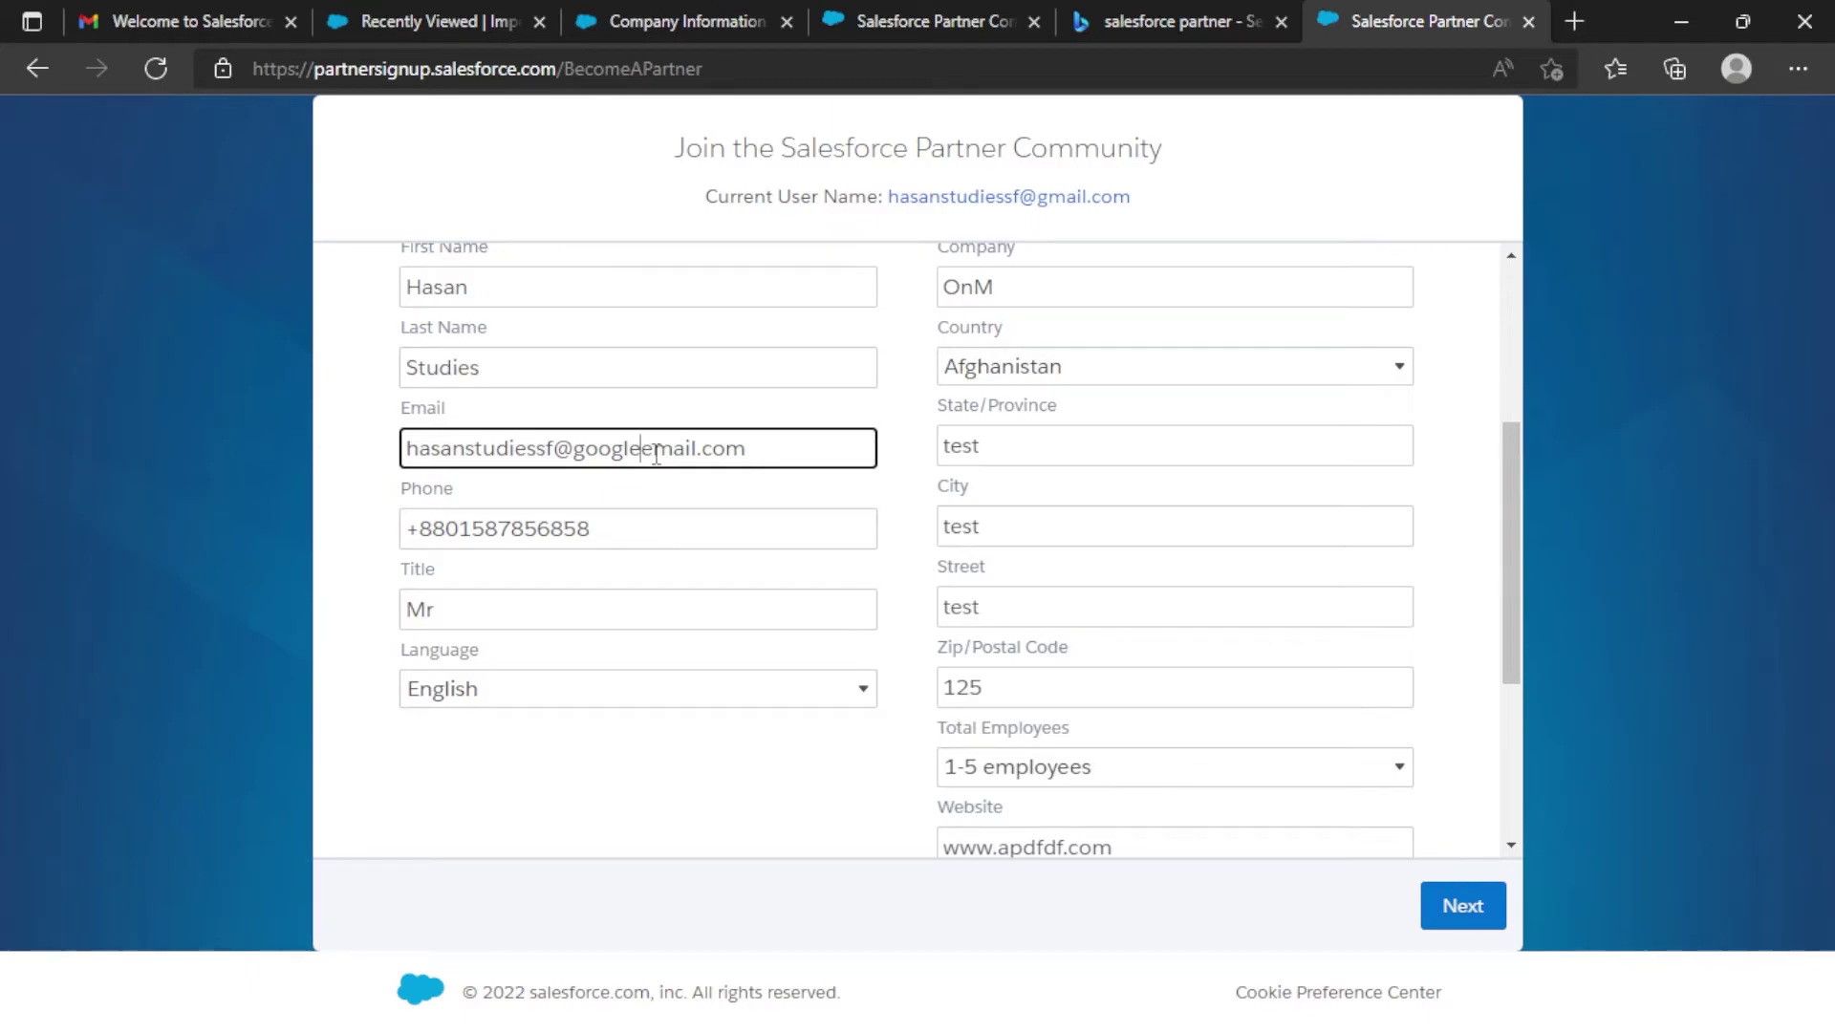
{"action": "left_click_drag", "start_coordinate": [771, 451], "coordinate": [394, 451]}
{"action": "left_click", "coordinate": [1589, 663]}
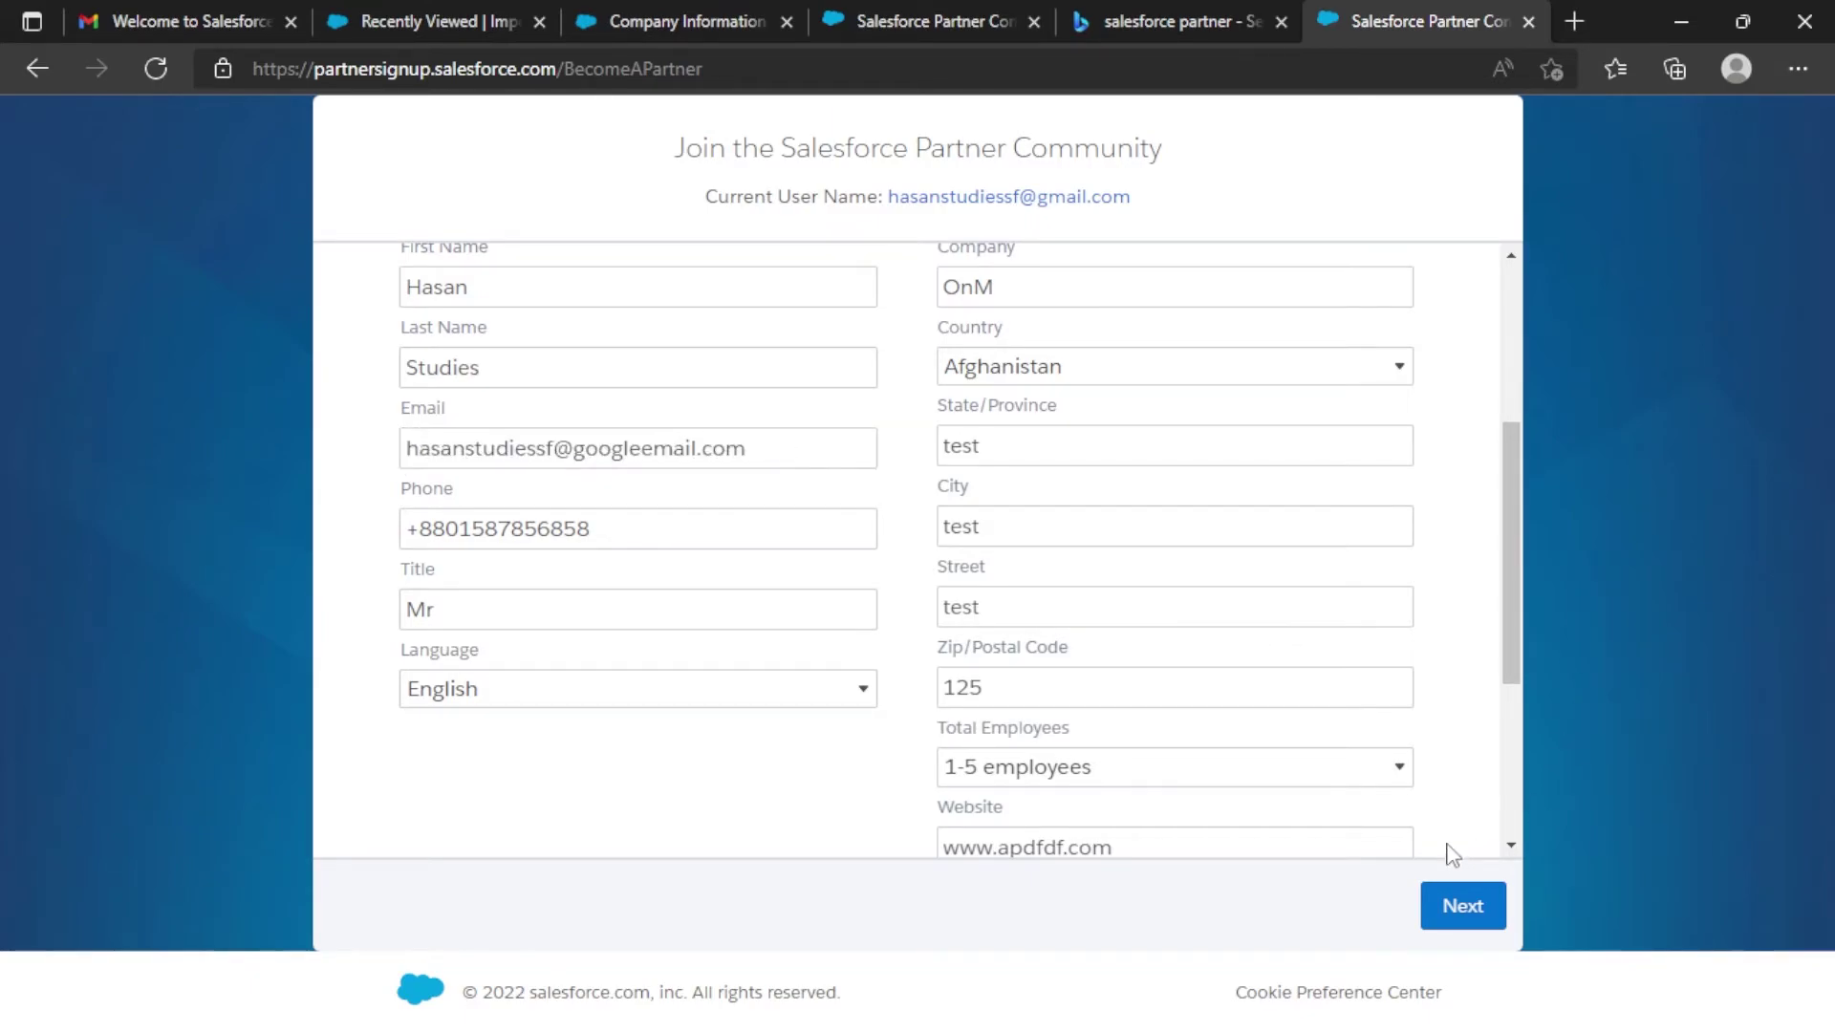
{"action": "scroll", "coordinate": [1452, 854], "scroll_direction": "down", "scroll_amount": 3}
{"action": "left_click", "coordinate": [1480, 898]}
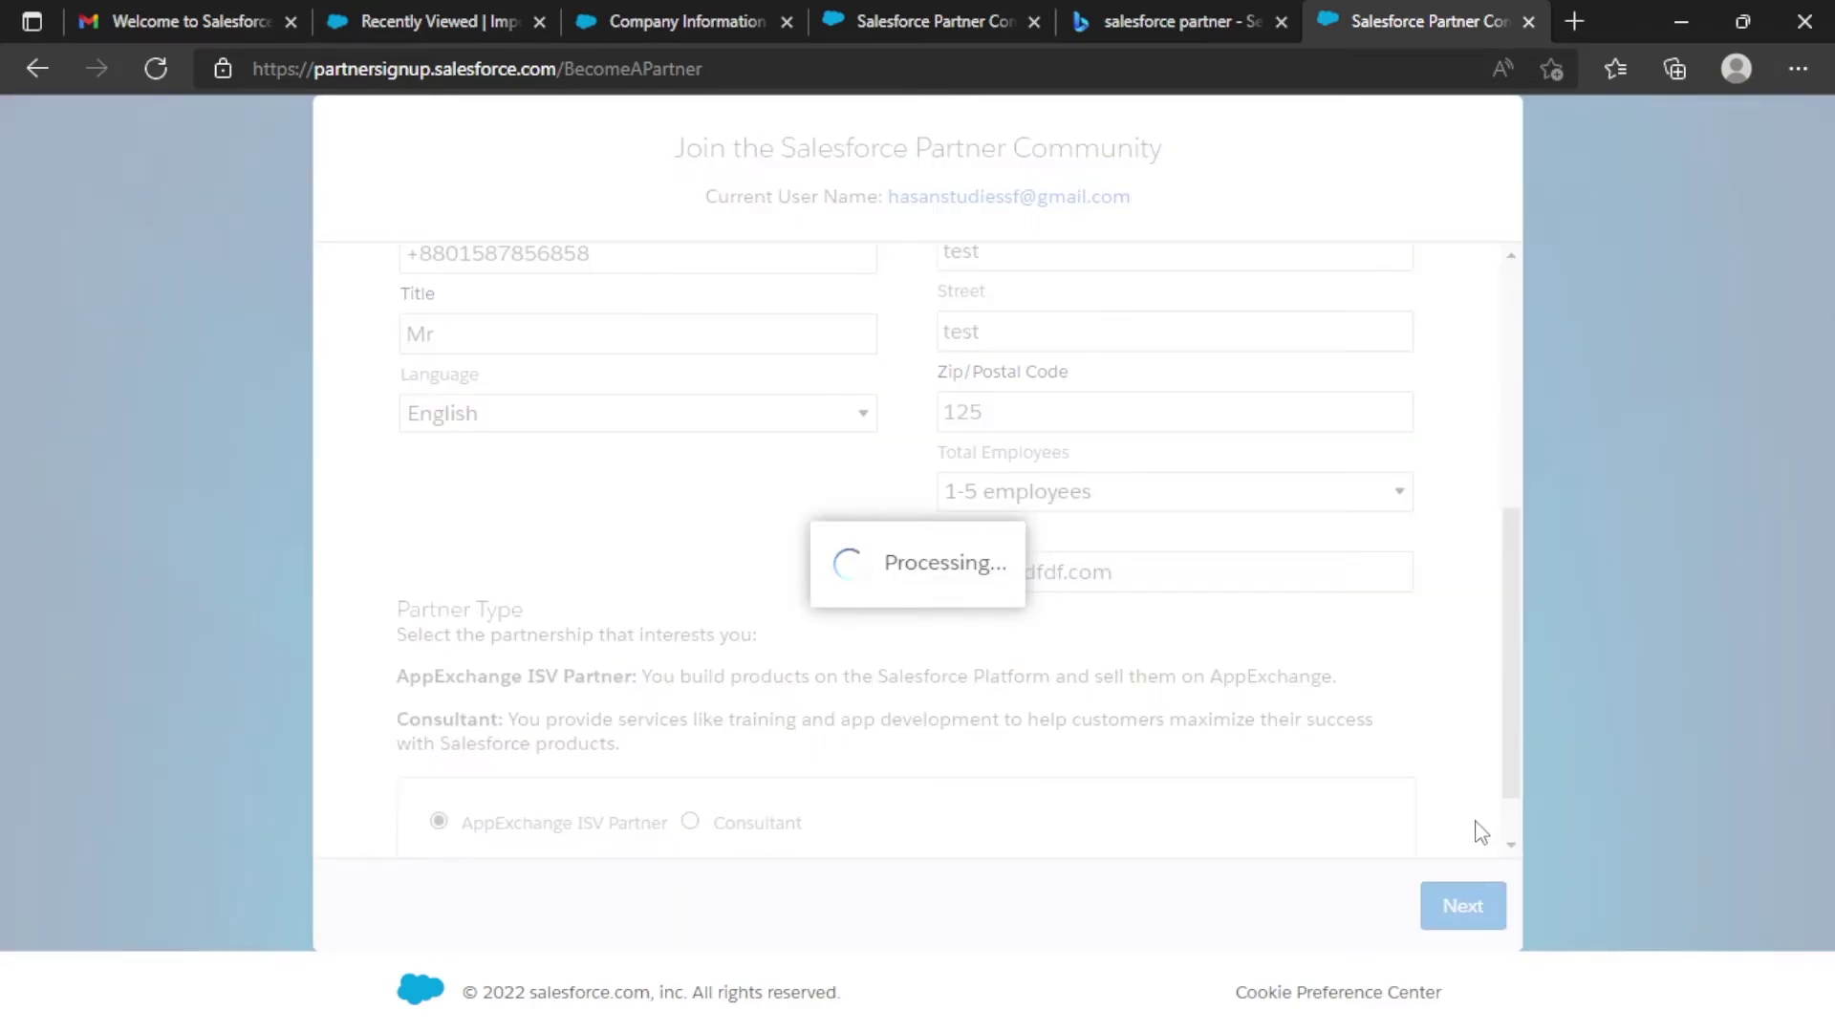
Tick both agreement boxes and agree to the Partner Master Agreement.
{"action": "scroll", "coordinate": [676, 705], "scroll_direction": "down", "scroll_amount": 8}
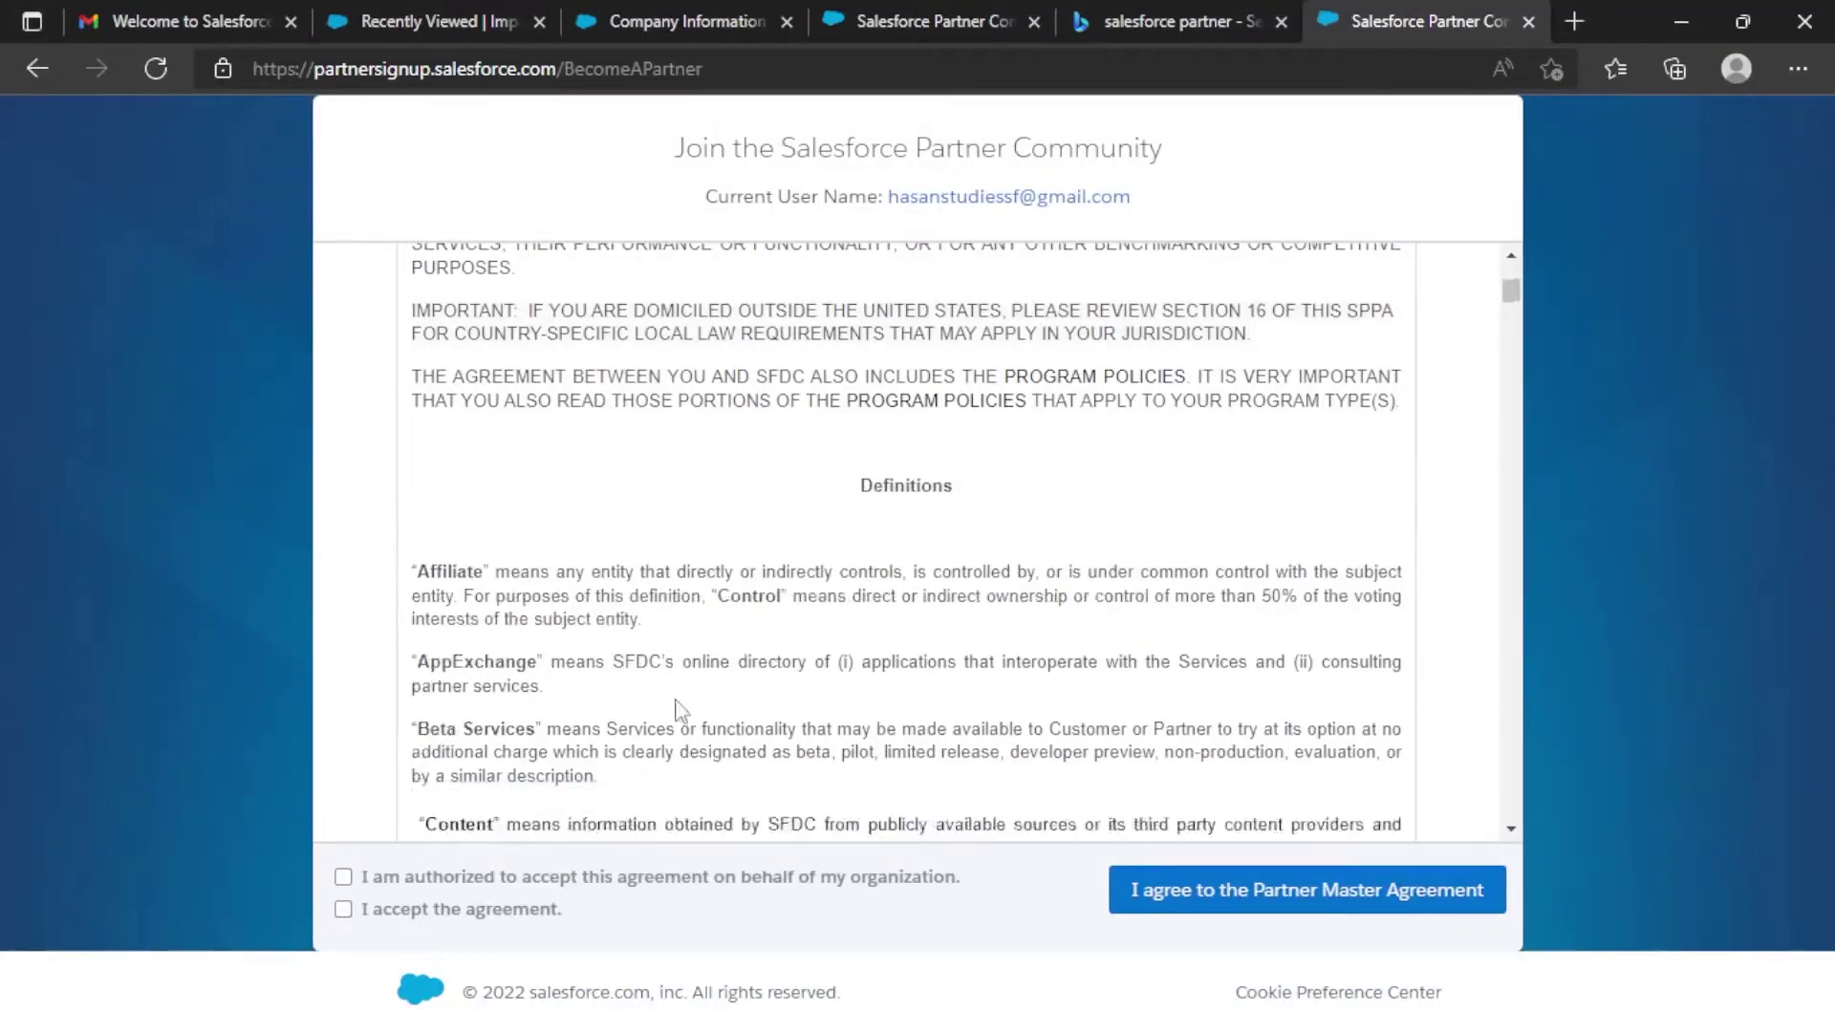
{"action": "left_click", "coordinate": [343, 877]}
{"action": "left_click", "coordinate": [344, 909]}
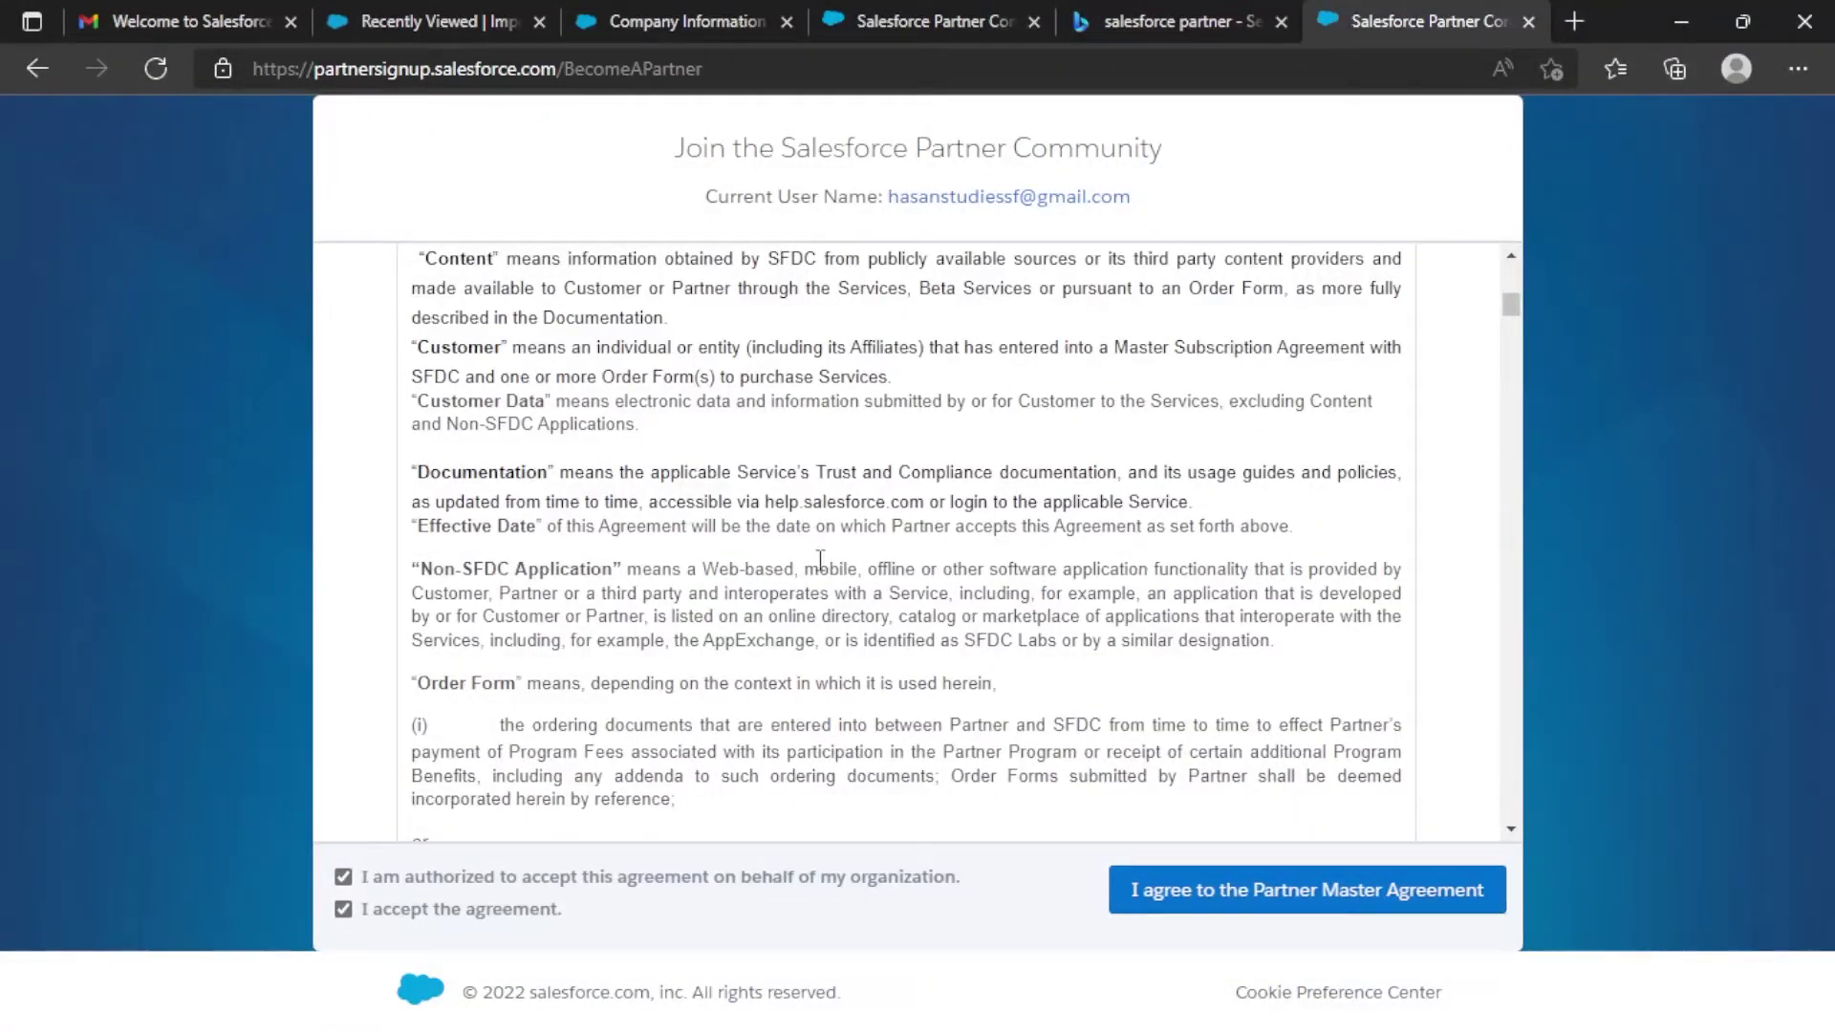
{"action": "scroll", "coordinate": [820, 559], "scroll_direction": "down", "scroll_amount": 10}
{"action": "scroll", "coordinate": [829, 601], "scroll_direction": "down", "scroll_amount": 5}
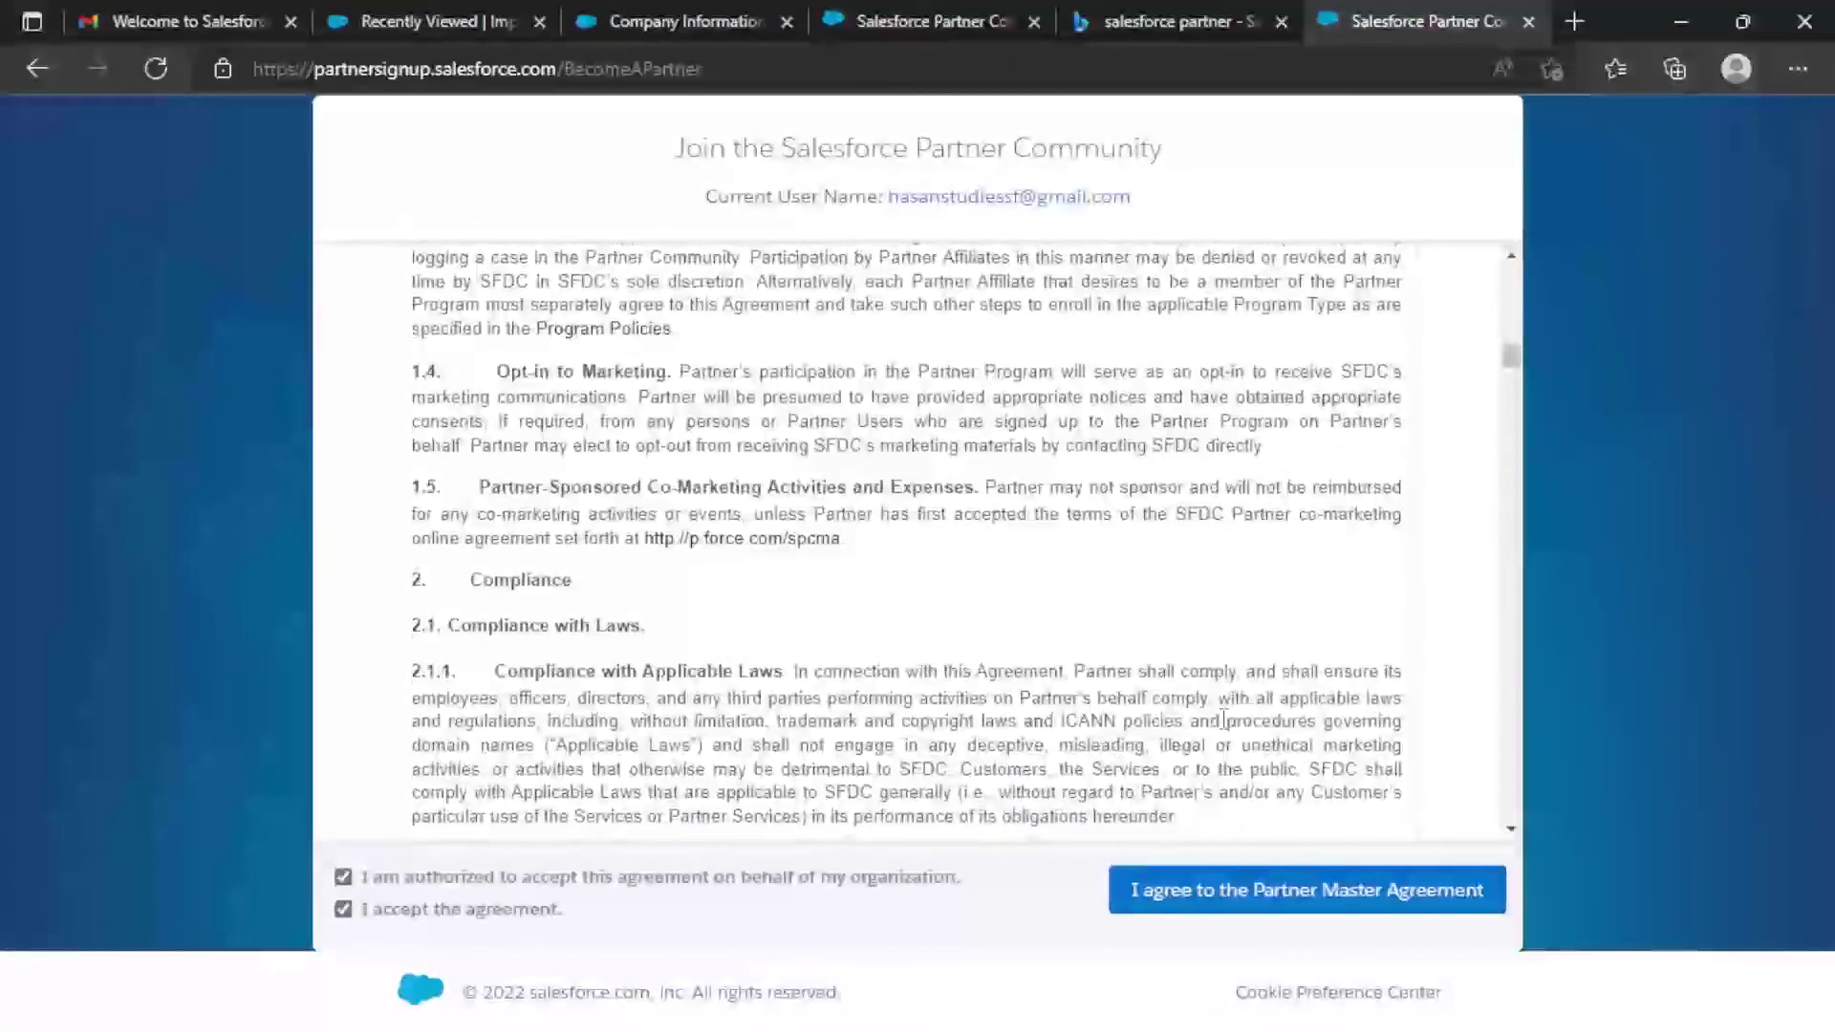
{"action": "left_click", "coordinate": [1226, 879]}
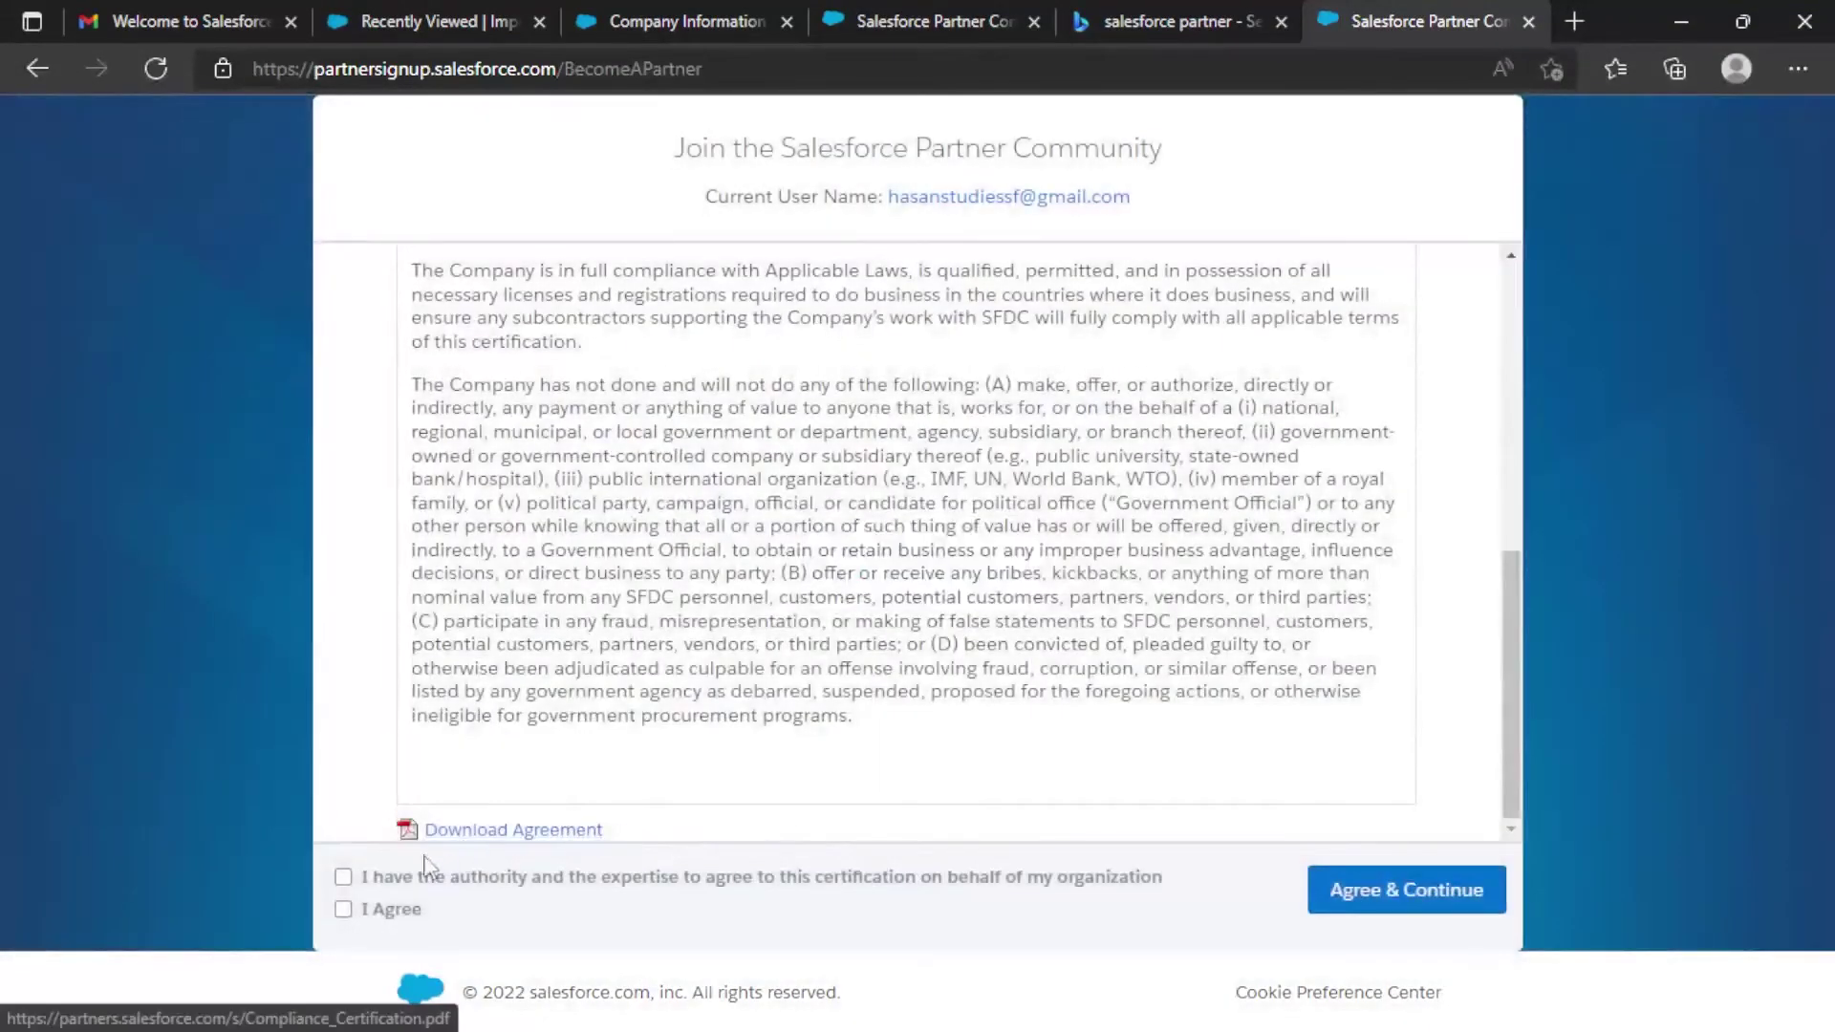
Tick both compliance certification boxes, continue, and close the thank-you confirmation.
{"action": "left_click", "coordinate": [346, 879]}
{"action": "left_click", "coordinate": [343, 909]}
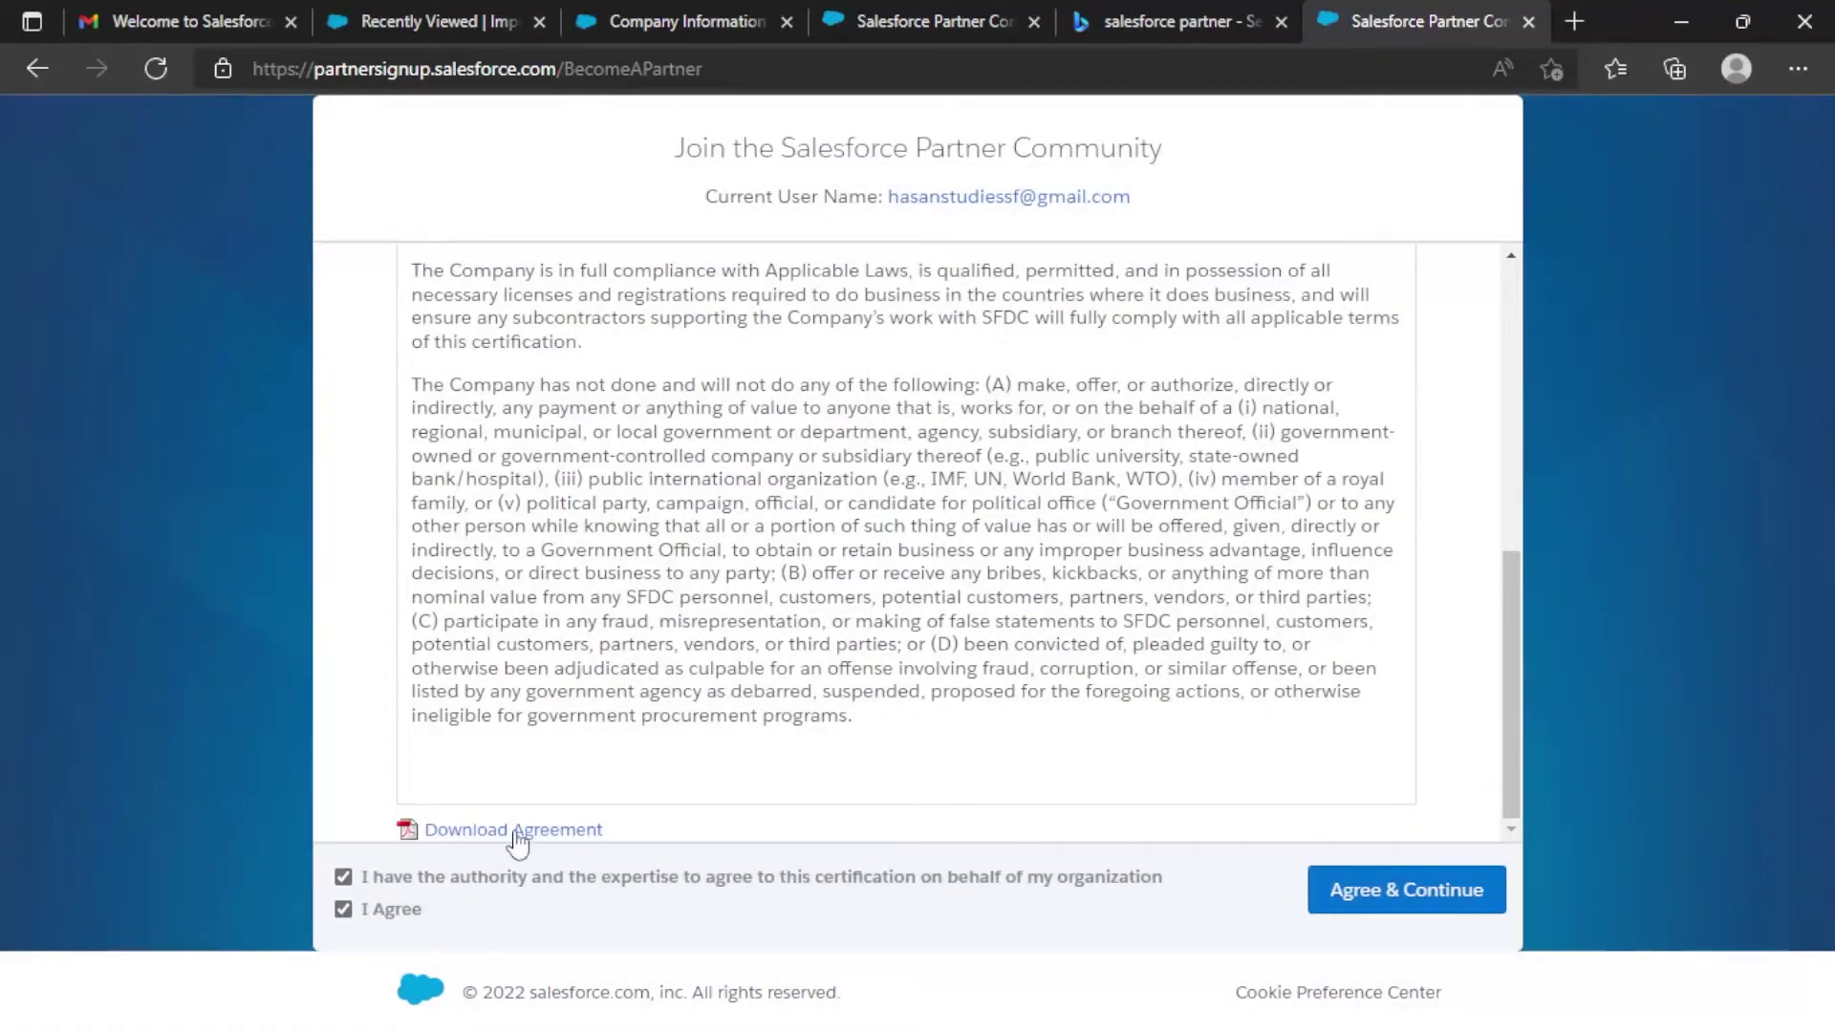
{"action": "left_click", "coordinate": [1431, 904]}
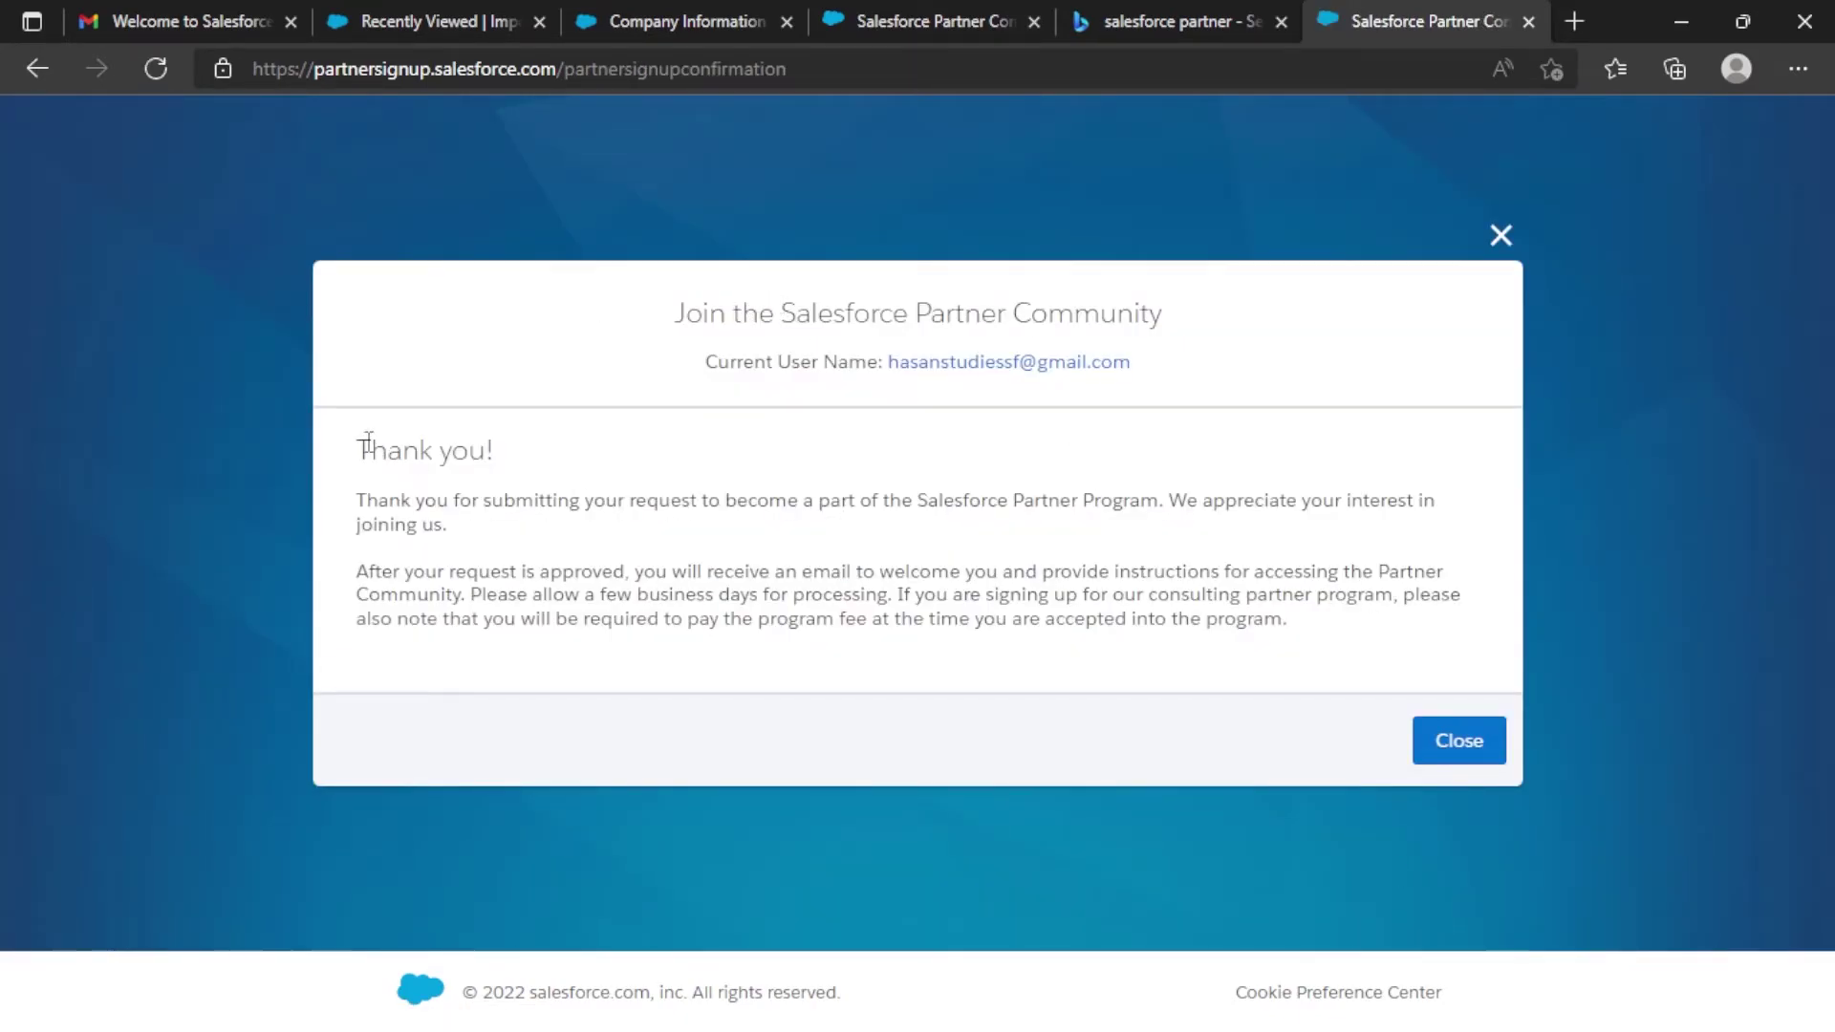
{"action": "left_click_drag", "start_coordinate": [360, 444], "coordinate": [484, 529]}
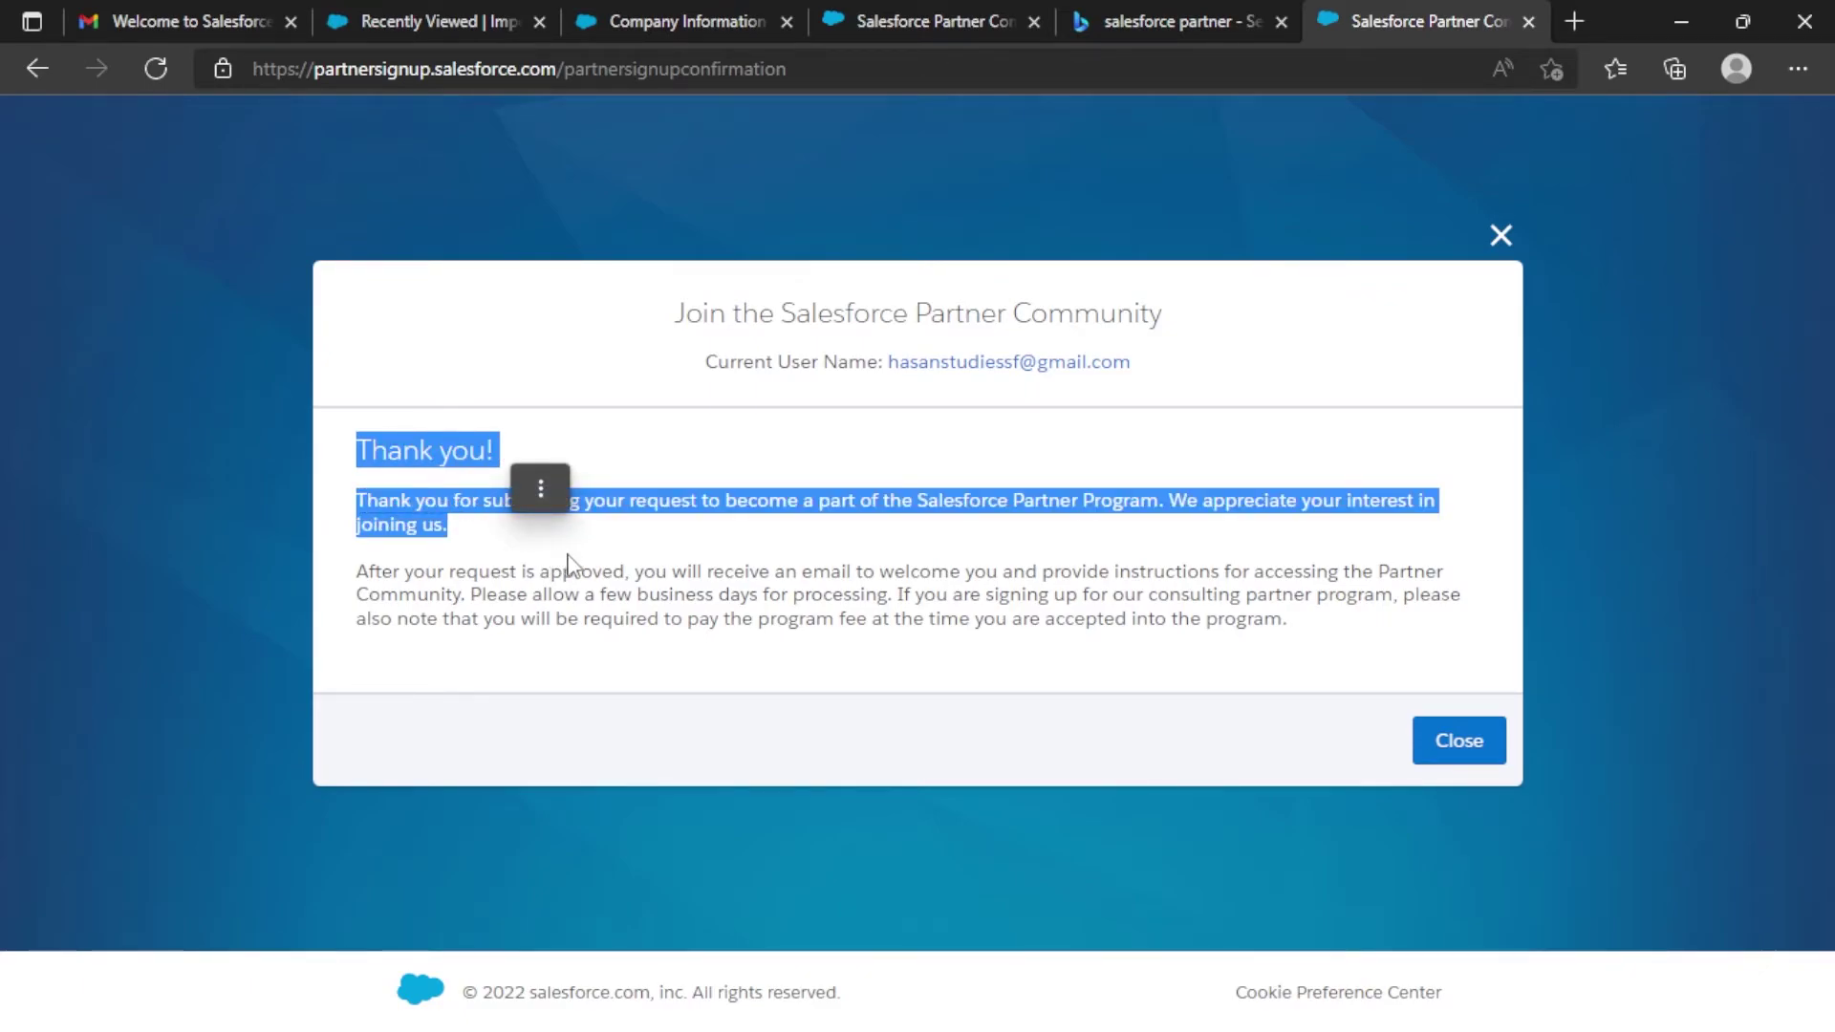
{"action": "left_click", "coordinate": [1457, 752]}
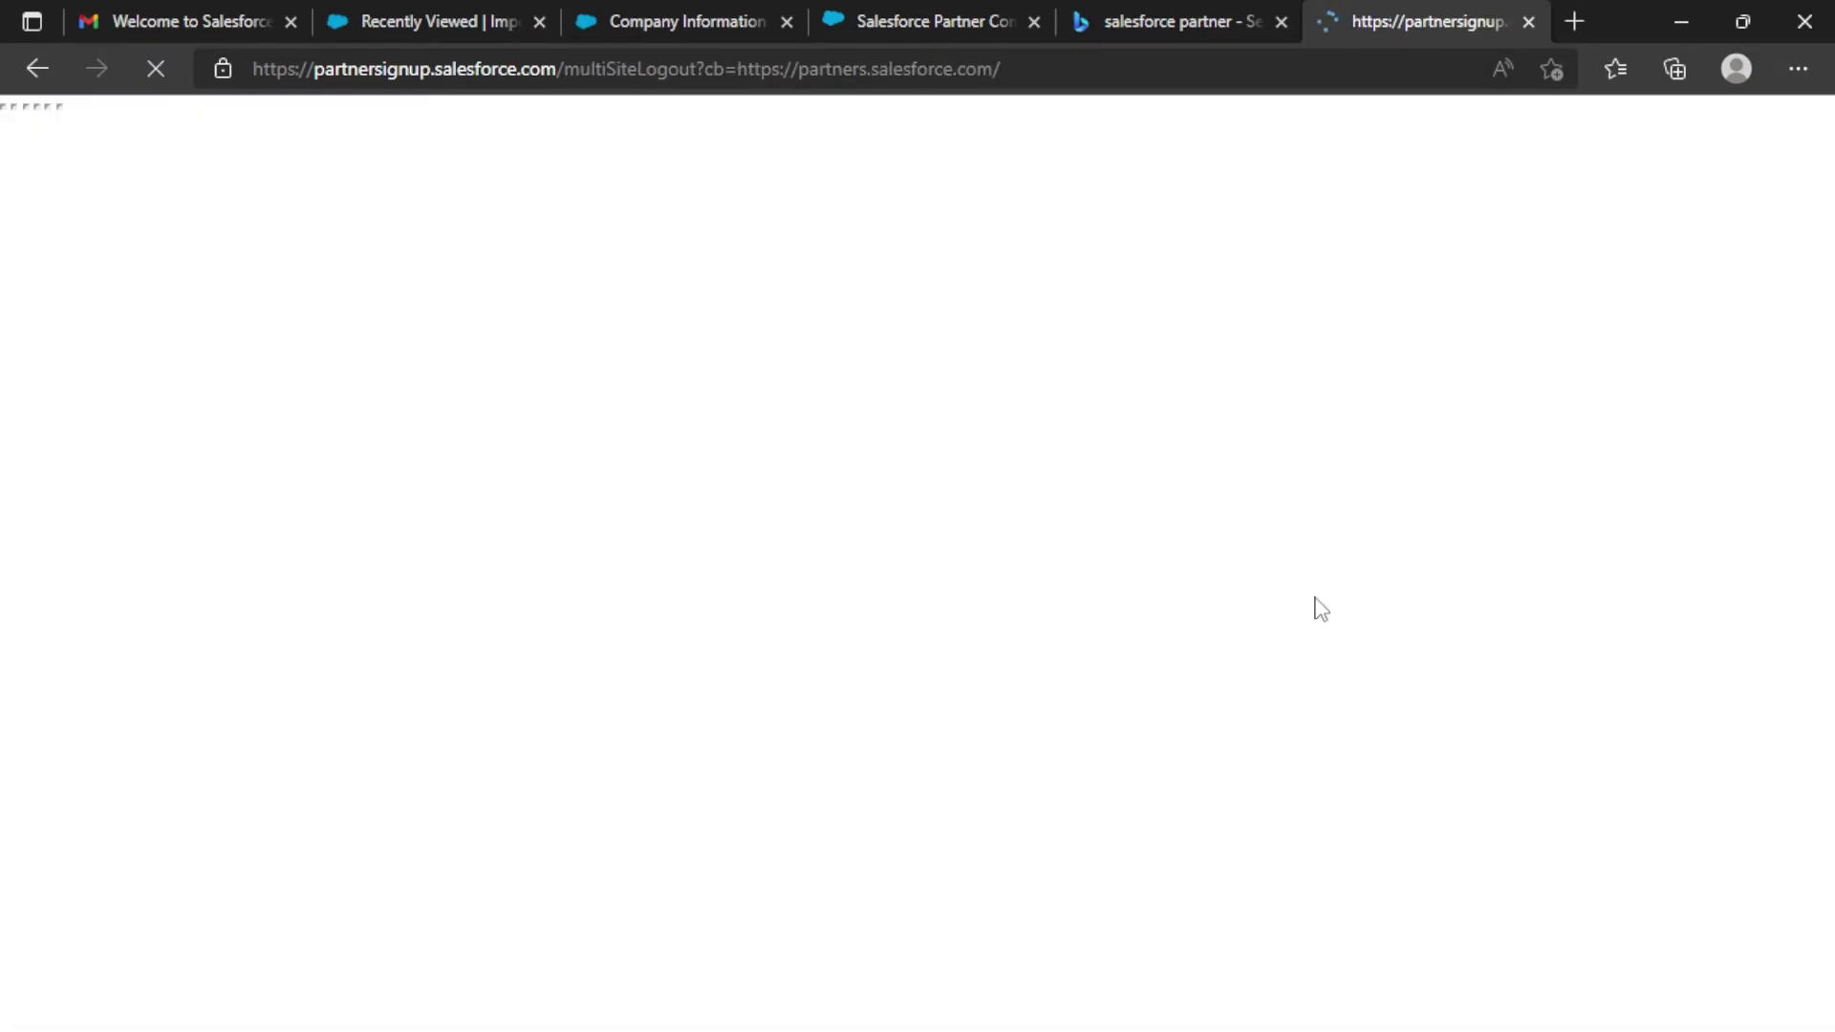
In Gmail, read the Partner Community request-received email and return to the inbox.
{"action": "left_click", "coordinate": [191, 21]}
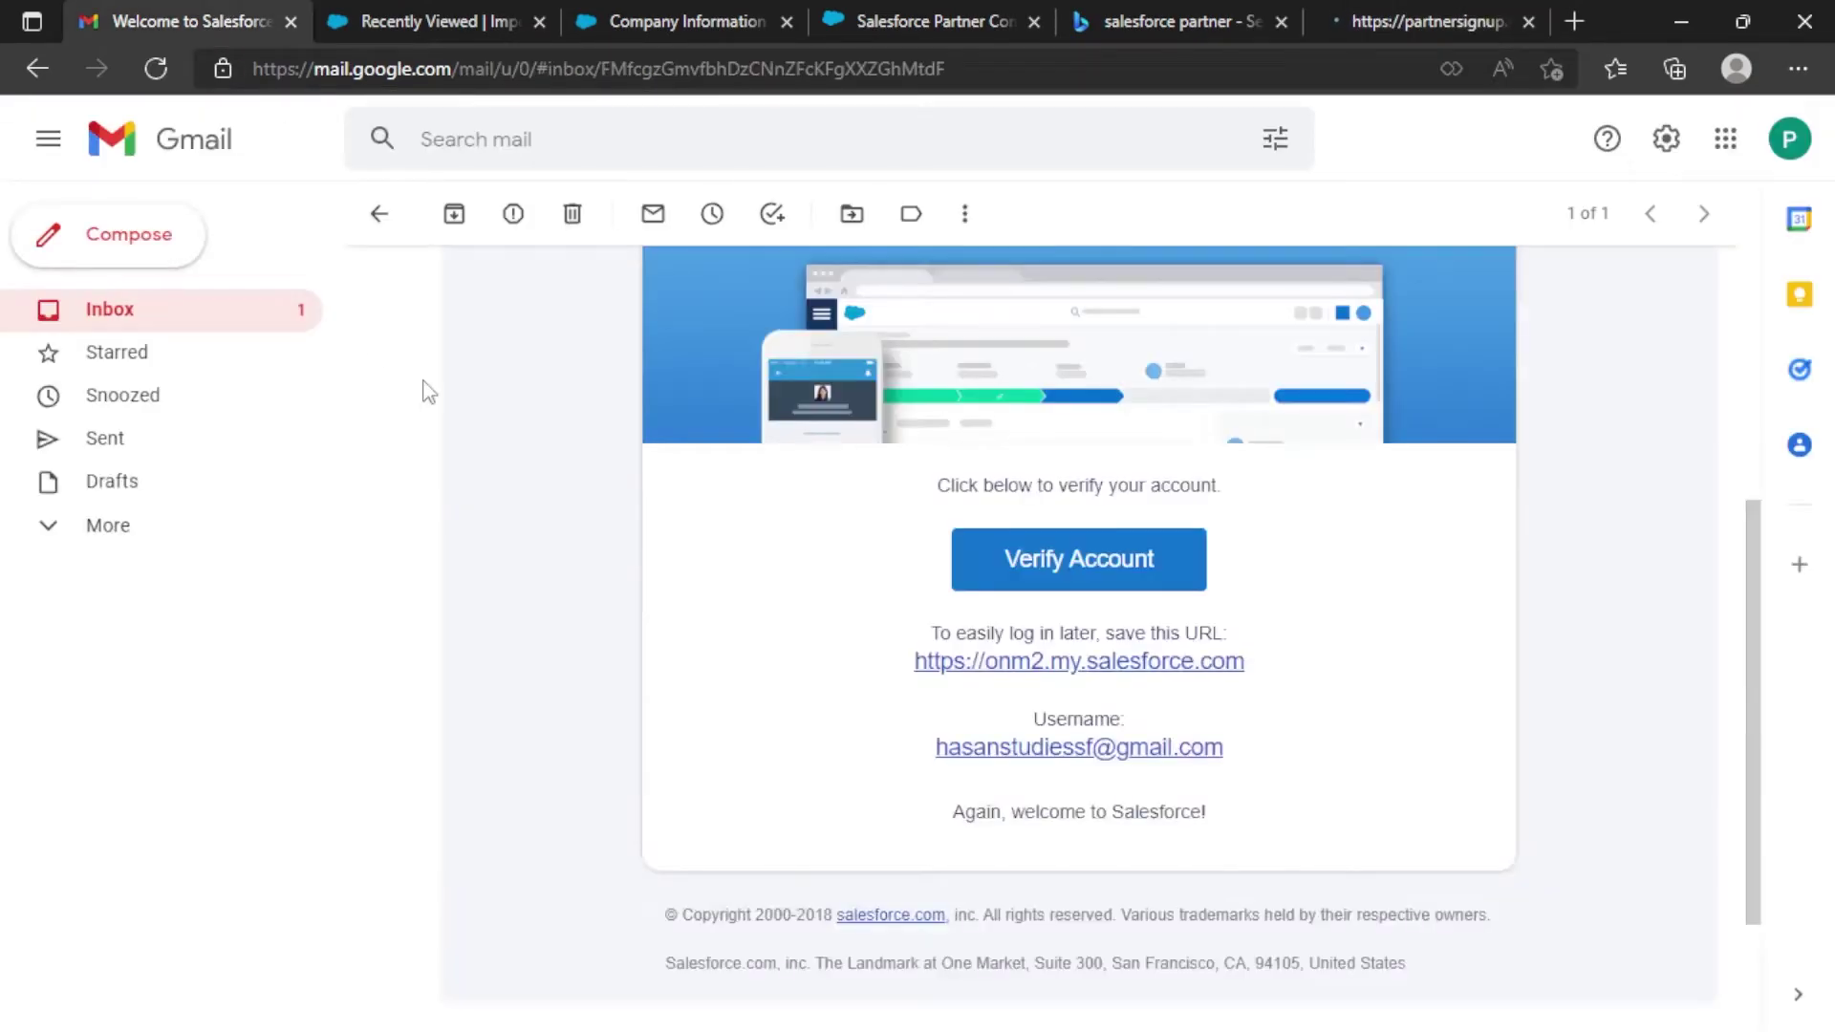
{"action": "left_click", "coordinate": [108, 316]}
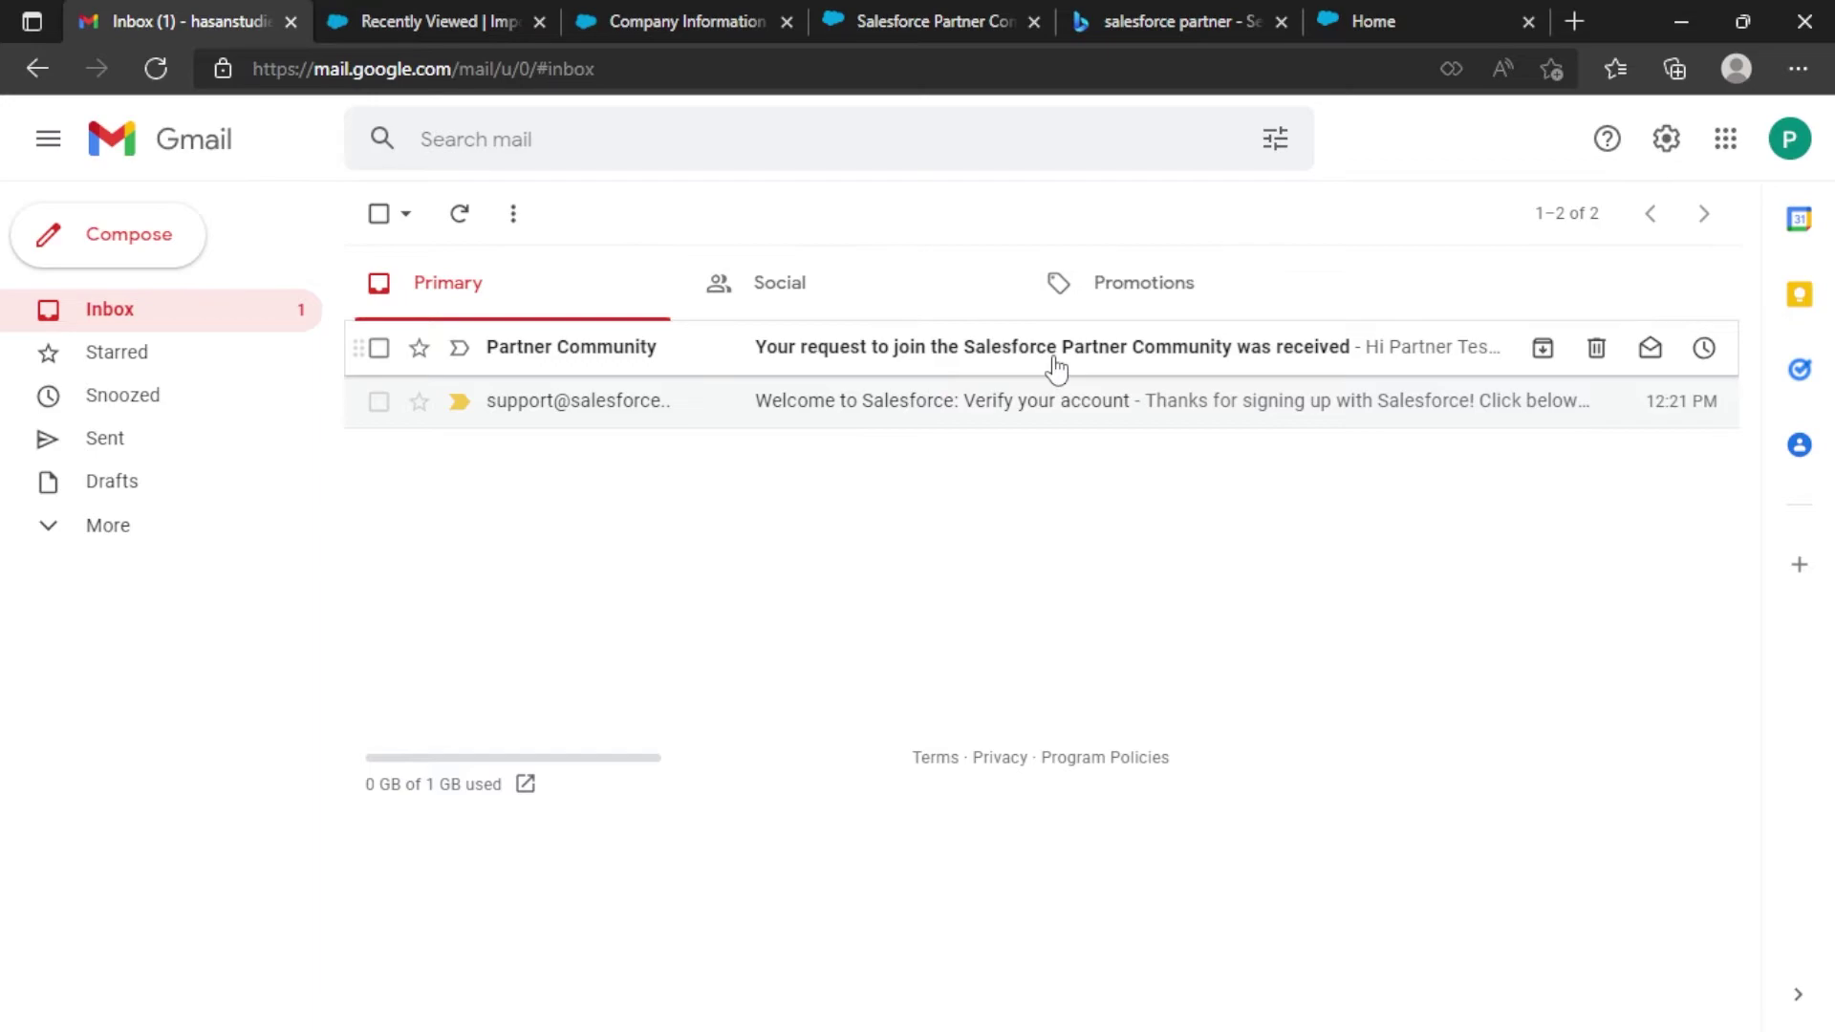
{"action": "left_click", "coordinate": [1254, 369]}
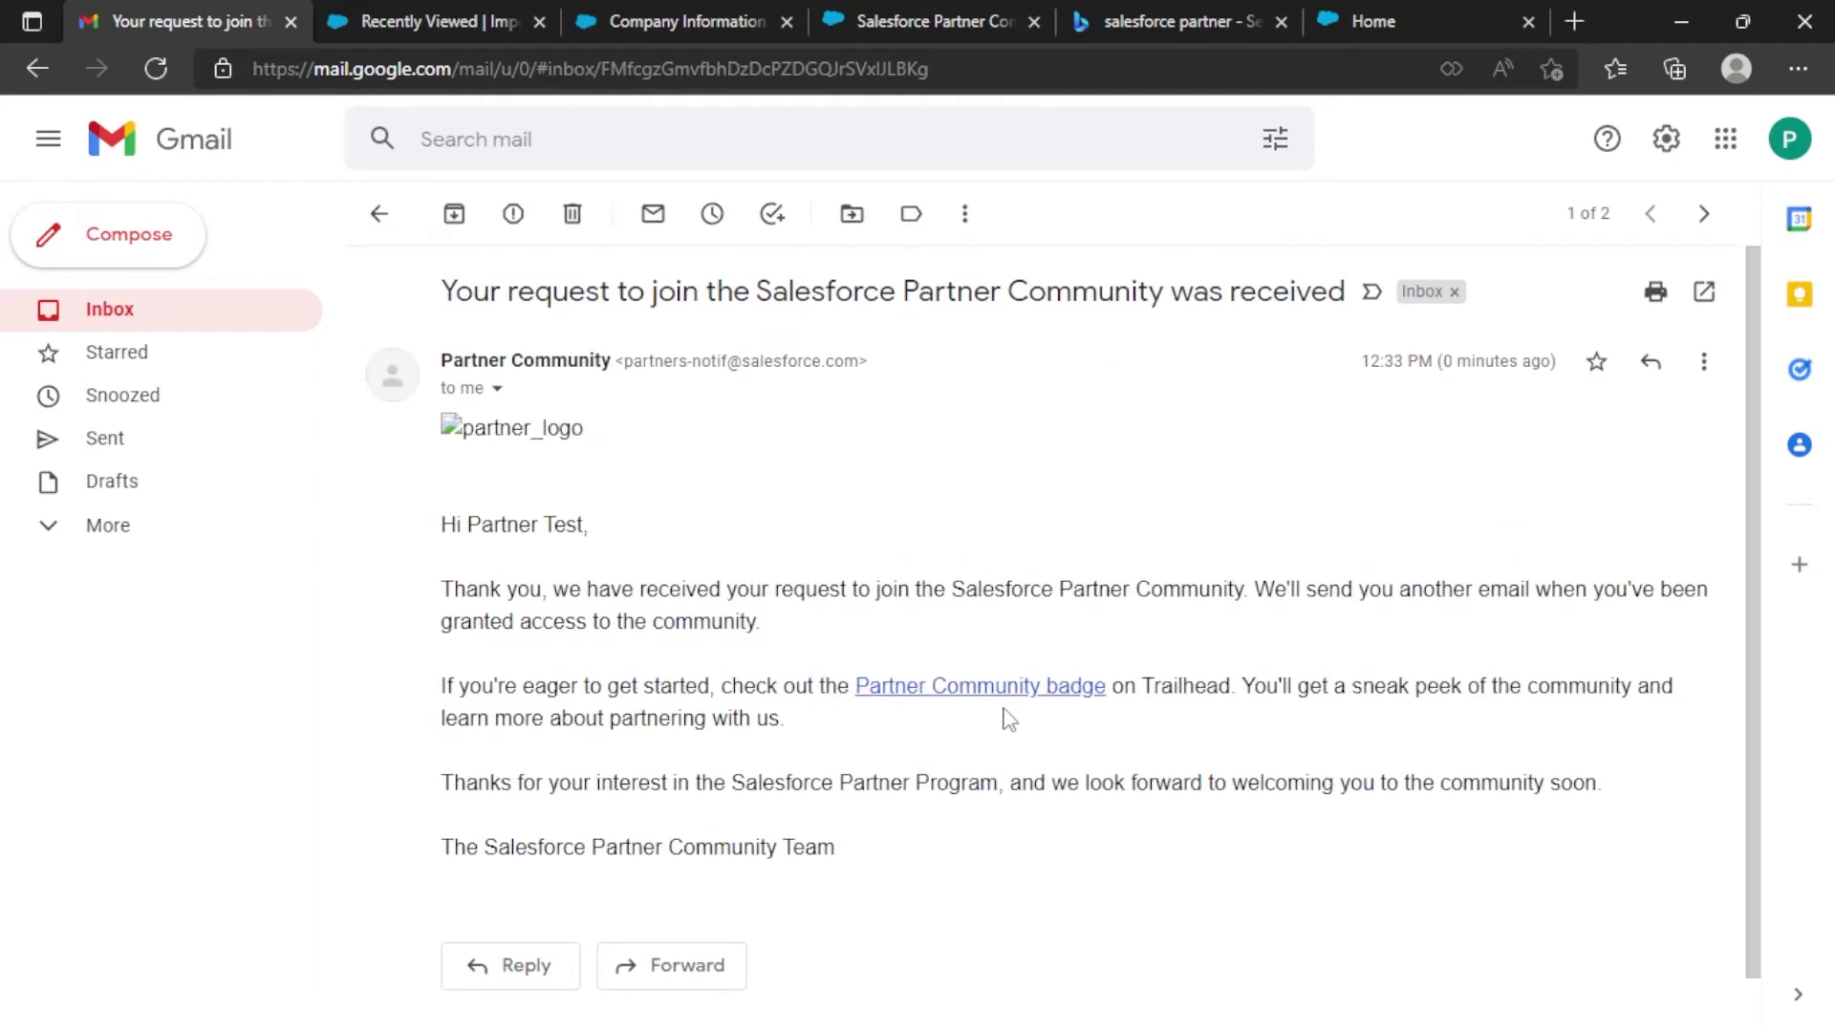
{"action": "left_click", "coordinate": [174, 311]}
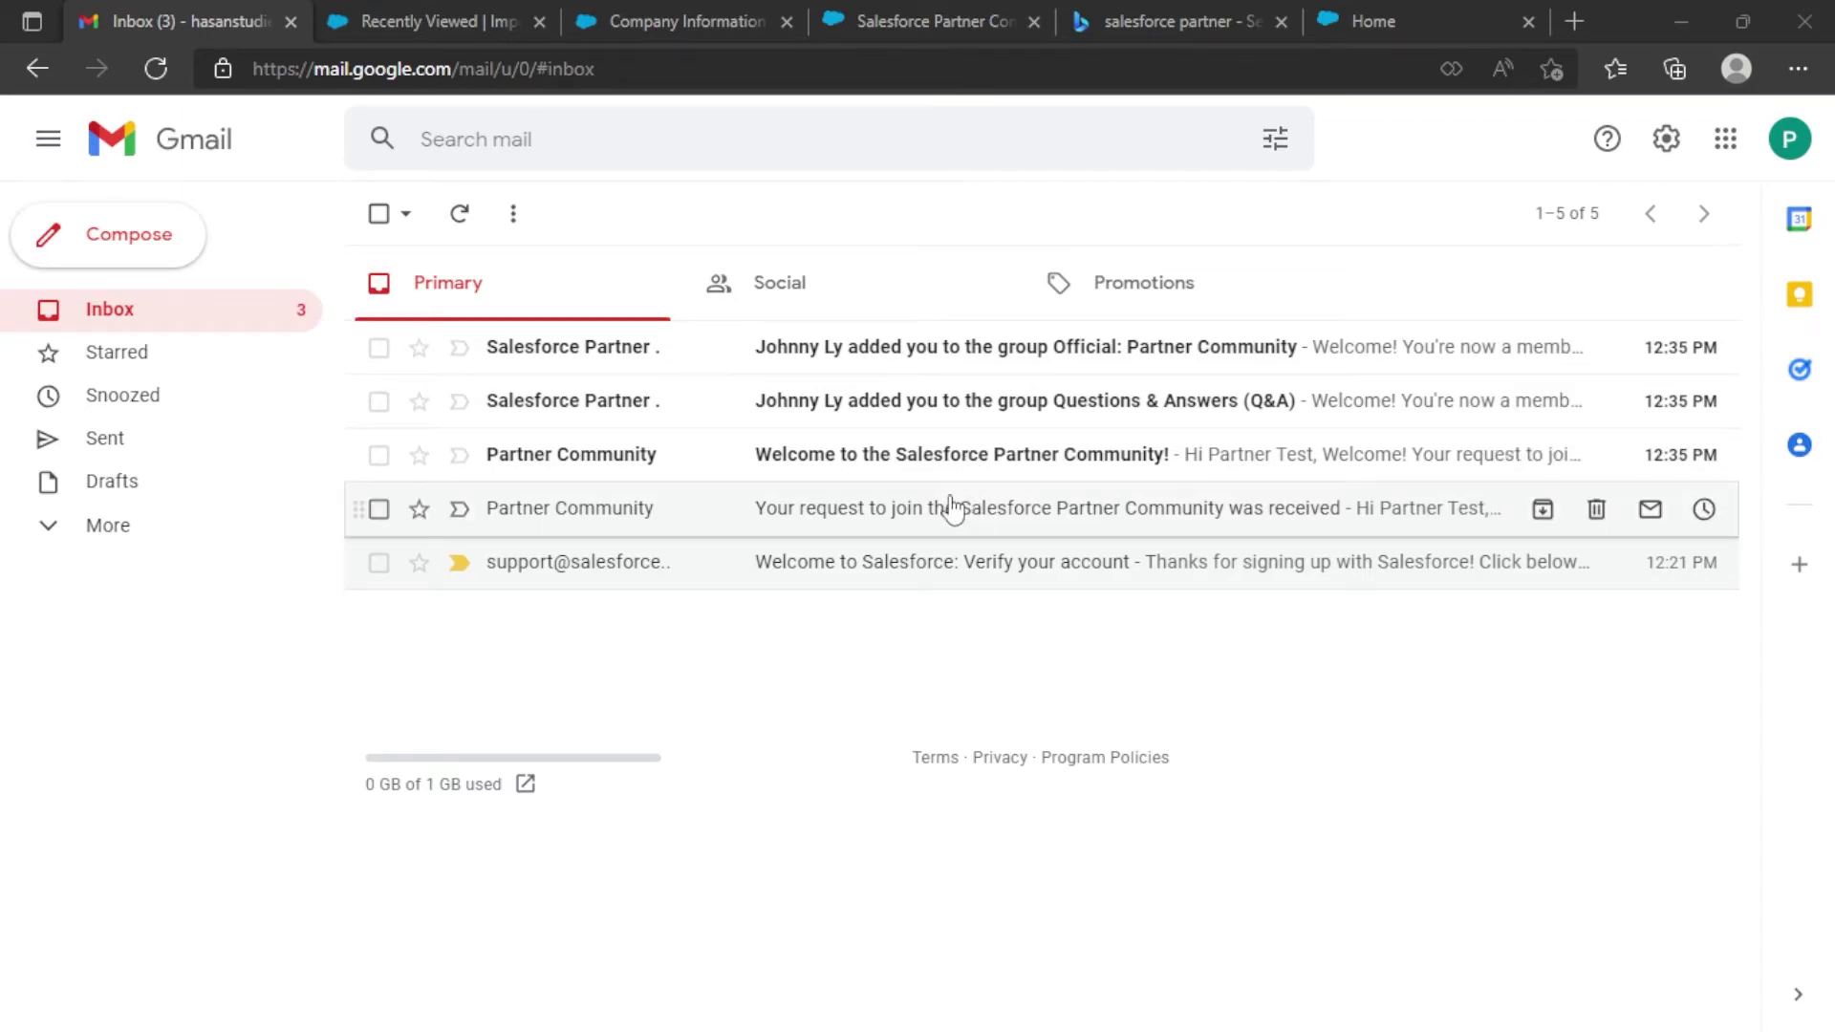
Read the welcome email and the Questions & Answers and Official: Partner Community group emails, then return to the Partner Community home page.
{"action": "left_click", "coordinate": [918, 466]}
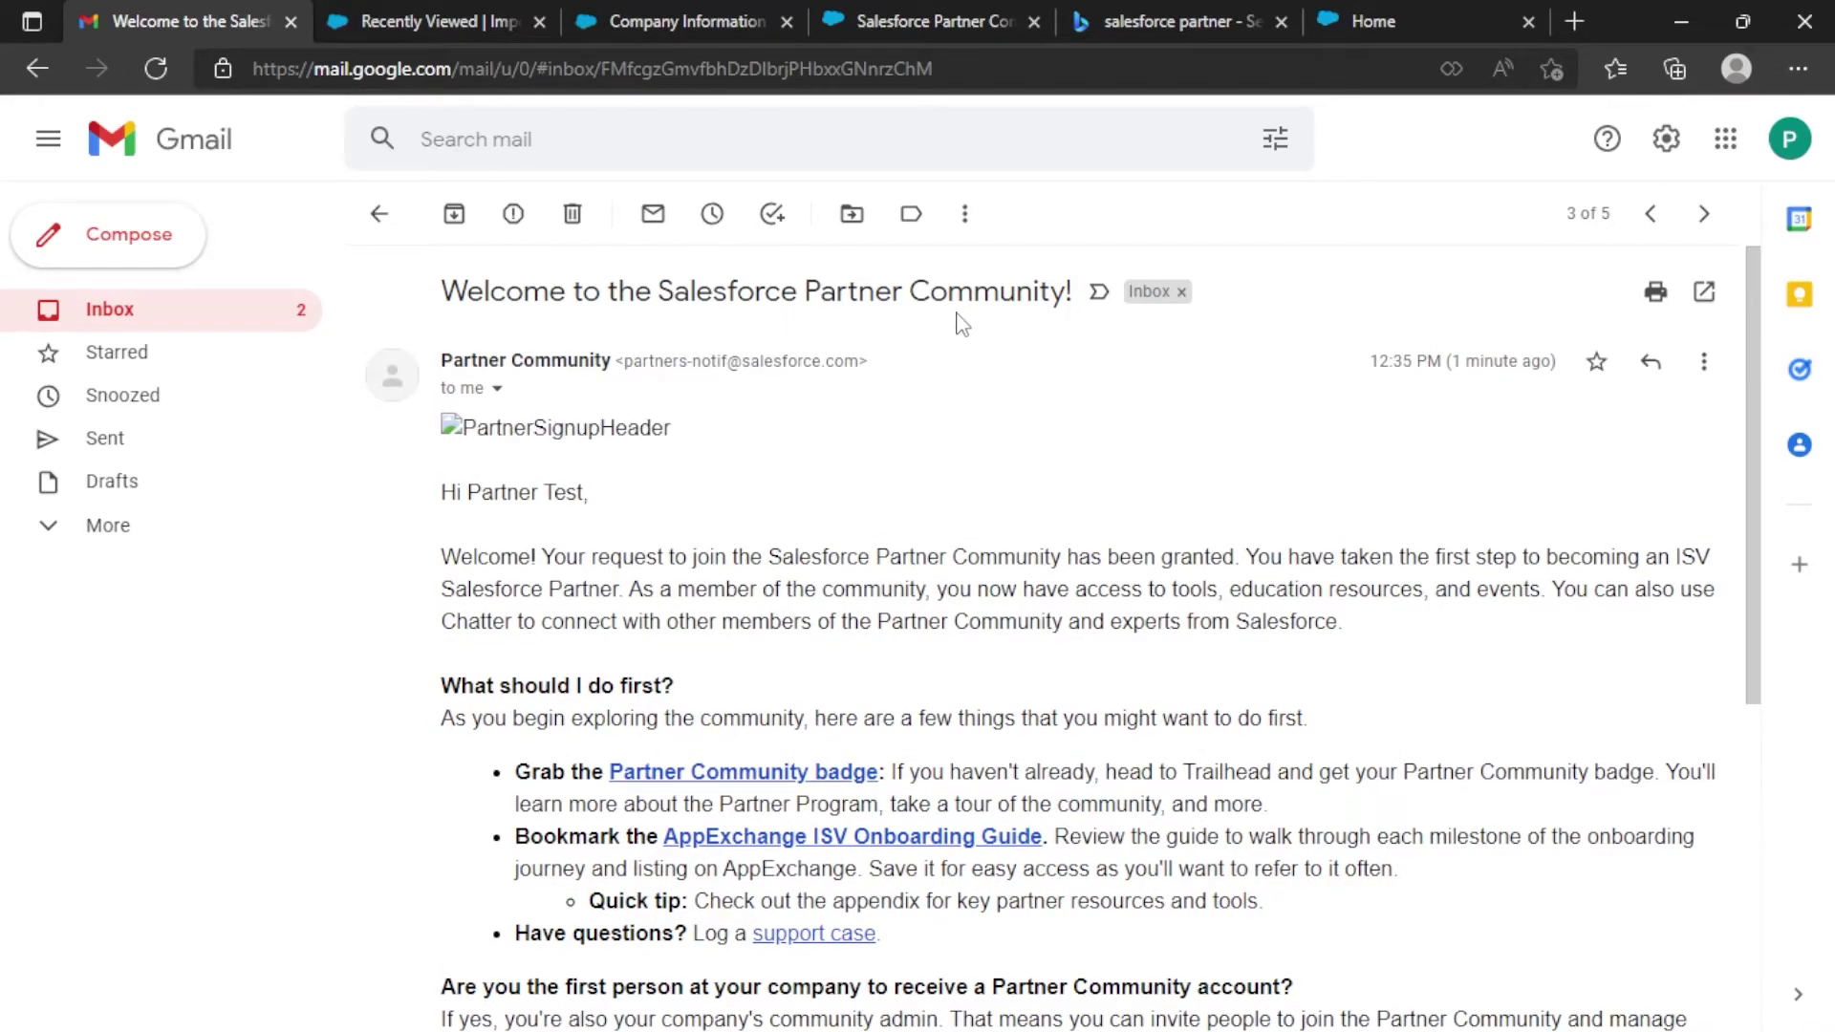
{"action": "left_click", "coordinate": [189, 316]}
{"action": "left_click", "coordinate": [650, 405]}
{"action": "left_click", "coordinate": [184, 319]}
{"action": "left_click", "coordinate": [685, 361]}
{"action": "left_click", "coordinate": [189, 318]}
{"action": "left_click", "coordinate": [1361, 21]}
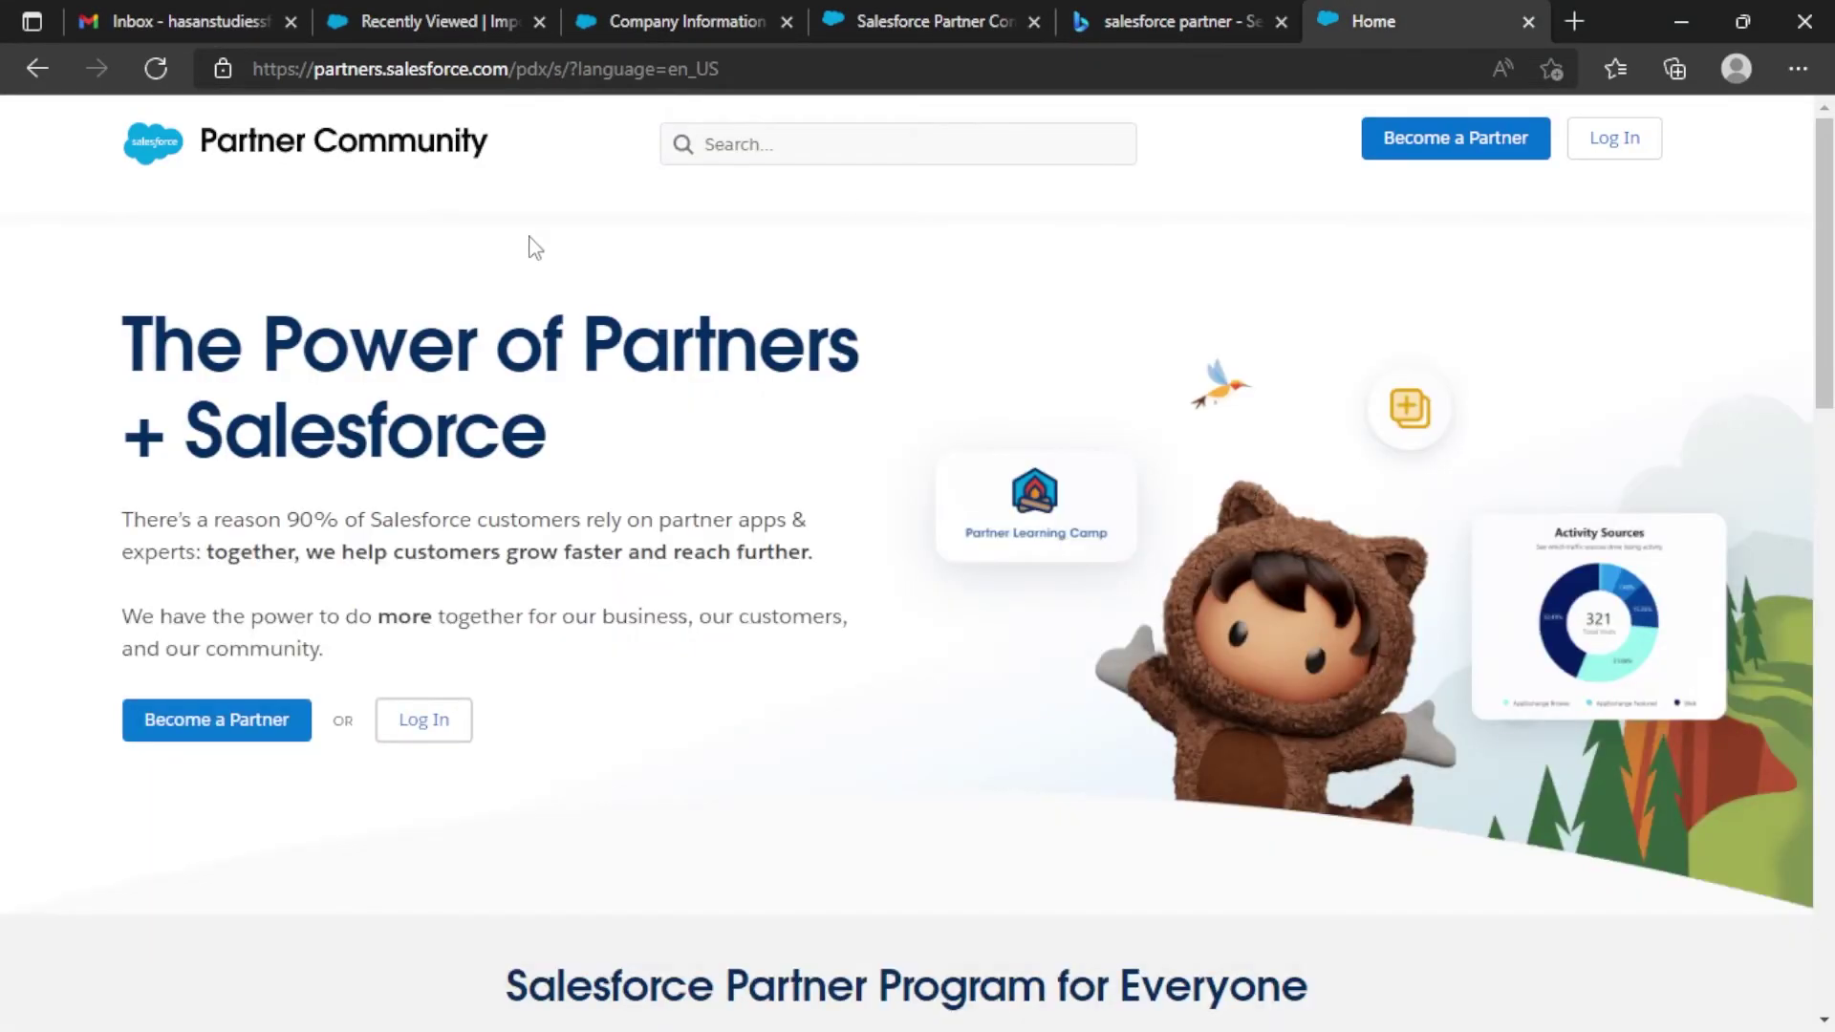
Reload the Partner Community page and log in with the saved Salesforce credentials.
{"action": "left_click", "coordinate": [362, 160]}
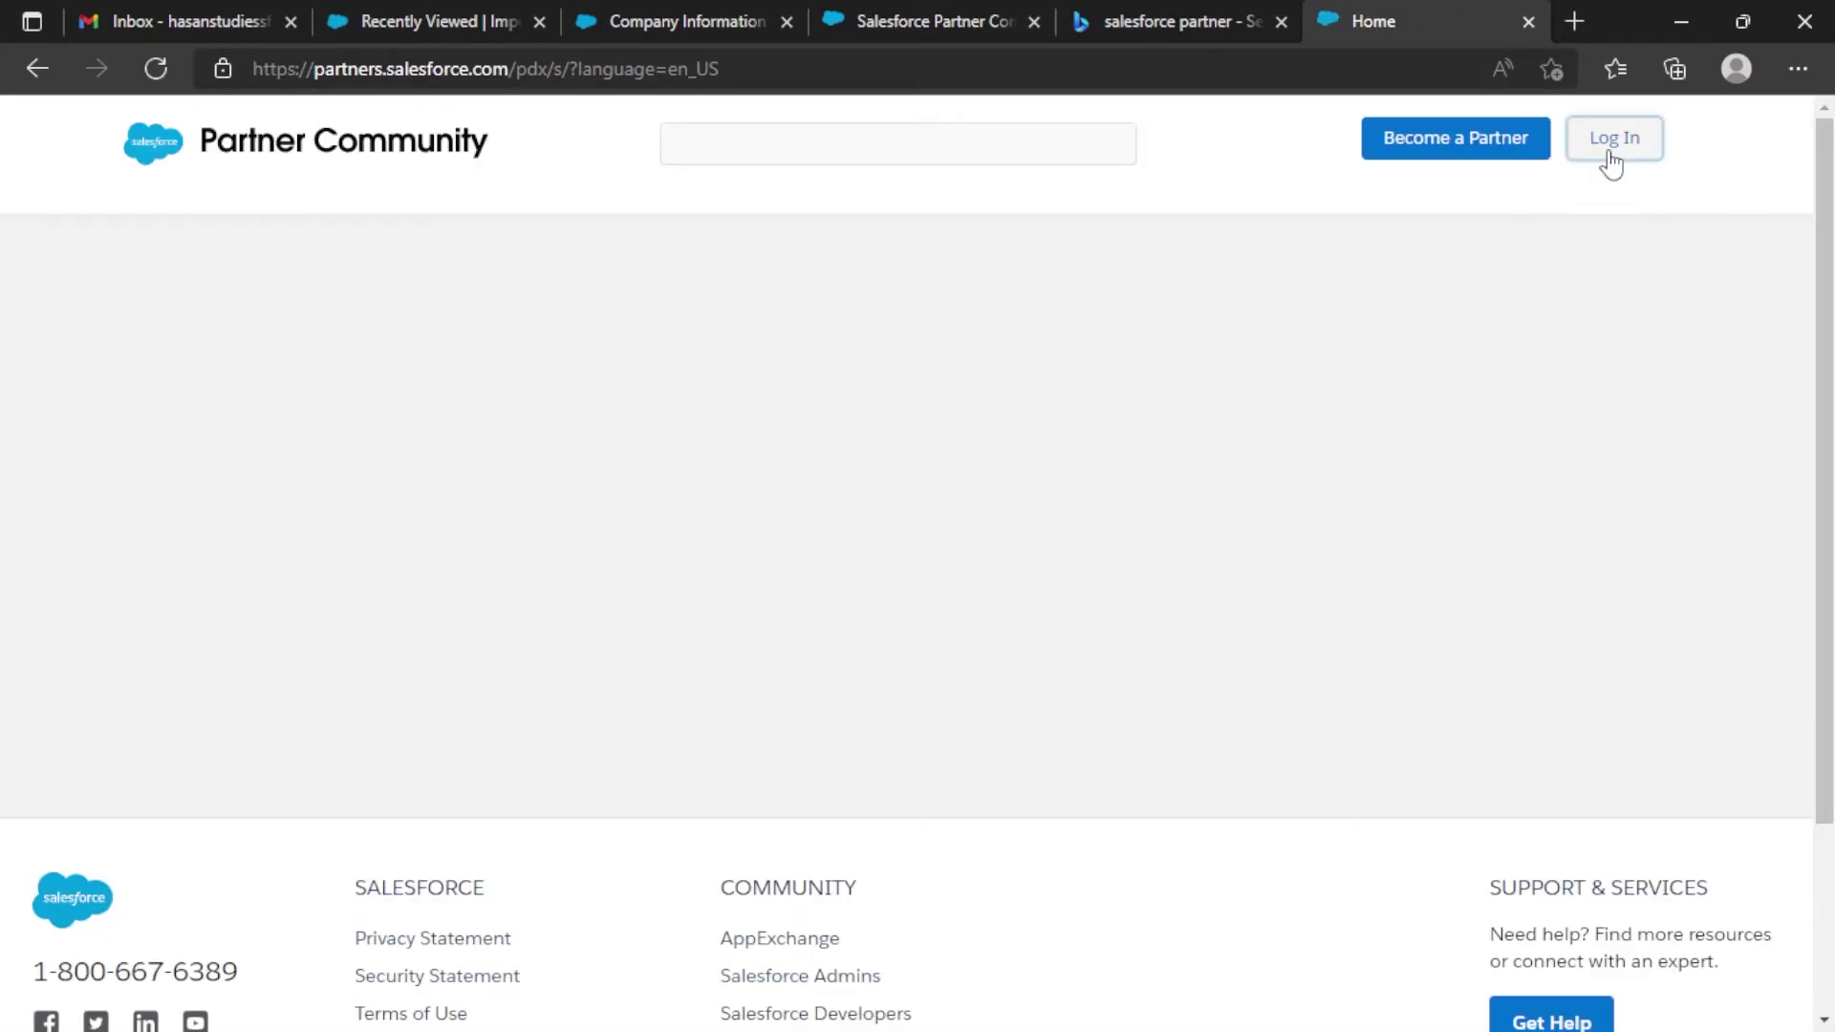
{"action": "left_click", "coordinate": [1612, 162]}
{"action": "left_click", "coordinate": [1001, 572]}
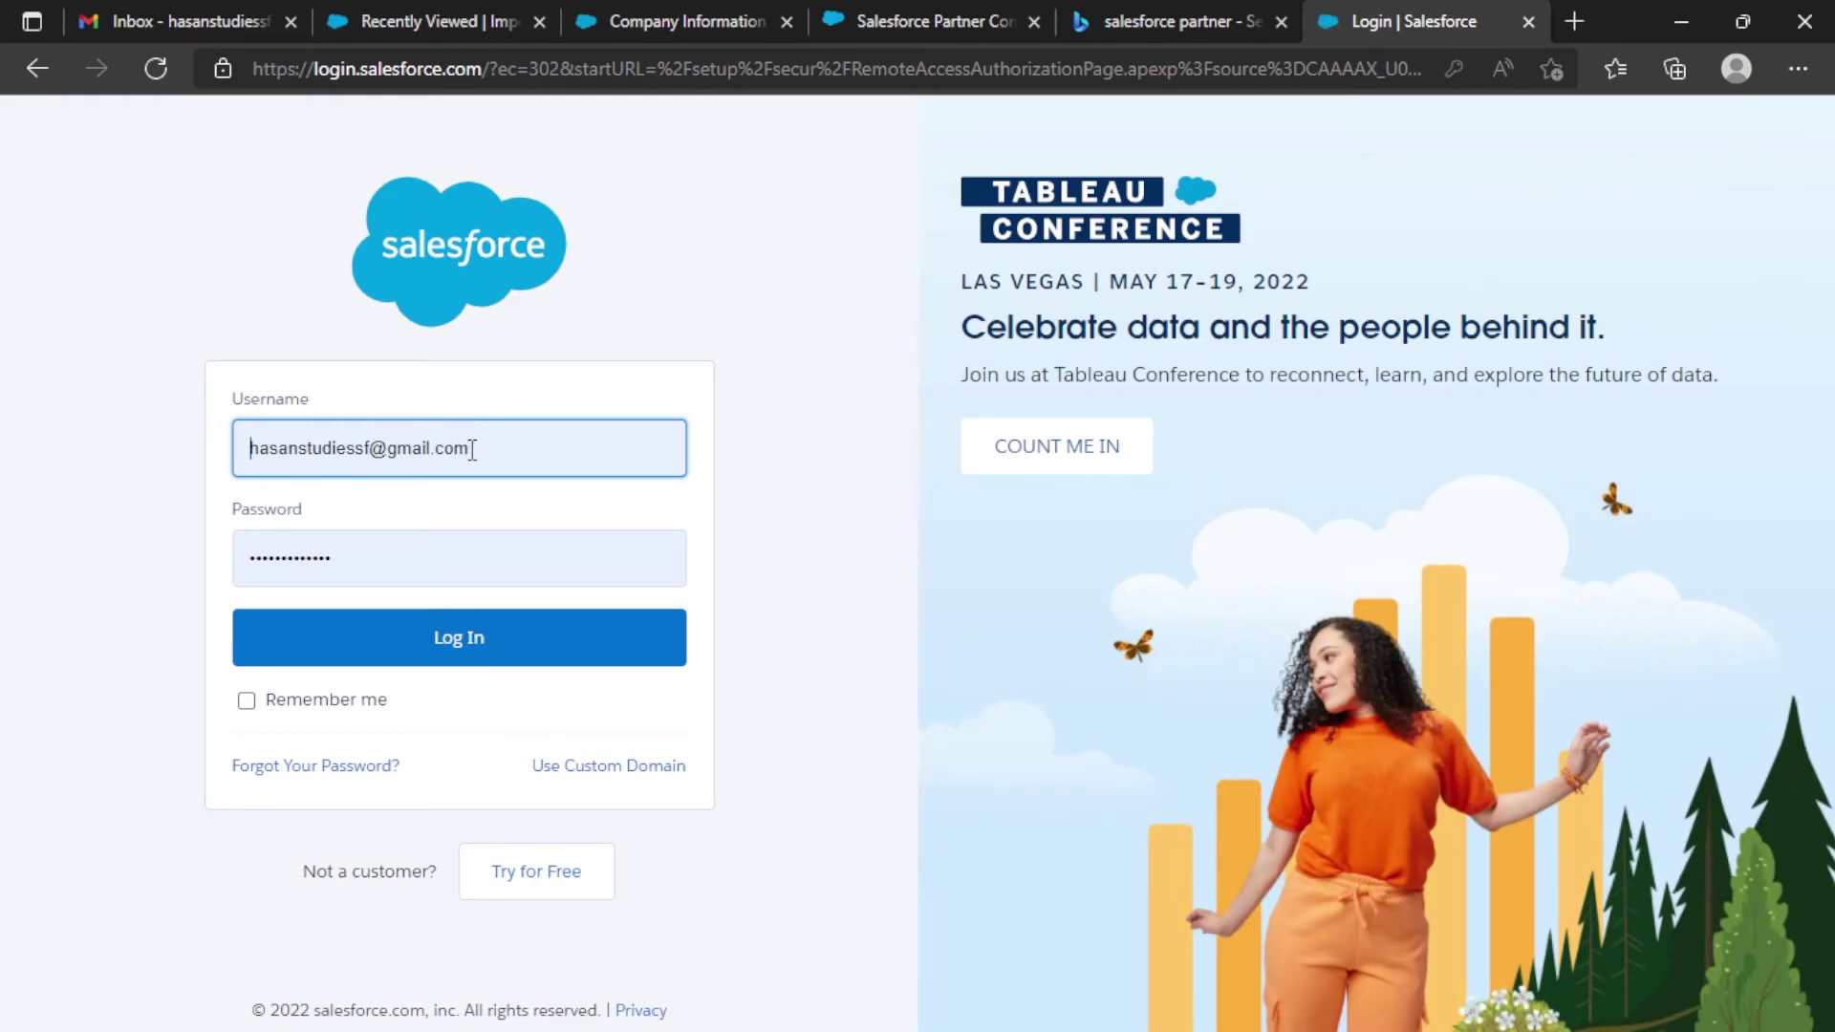
{"action": "left_click", "coordinate": [457, 650]}
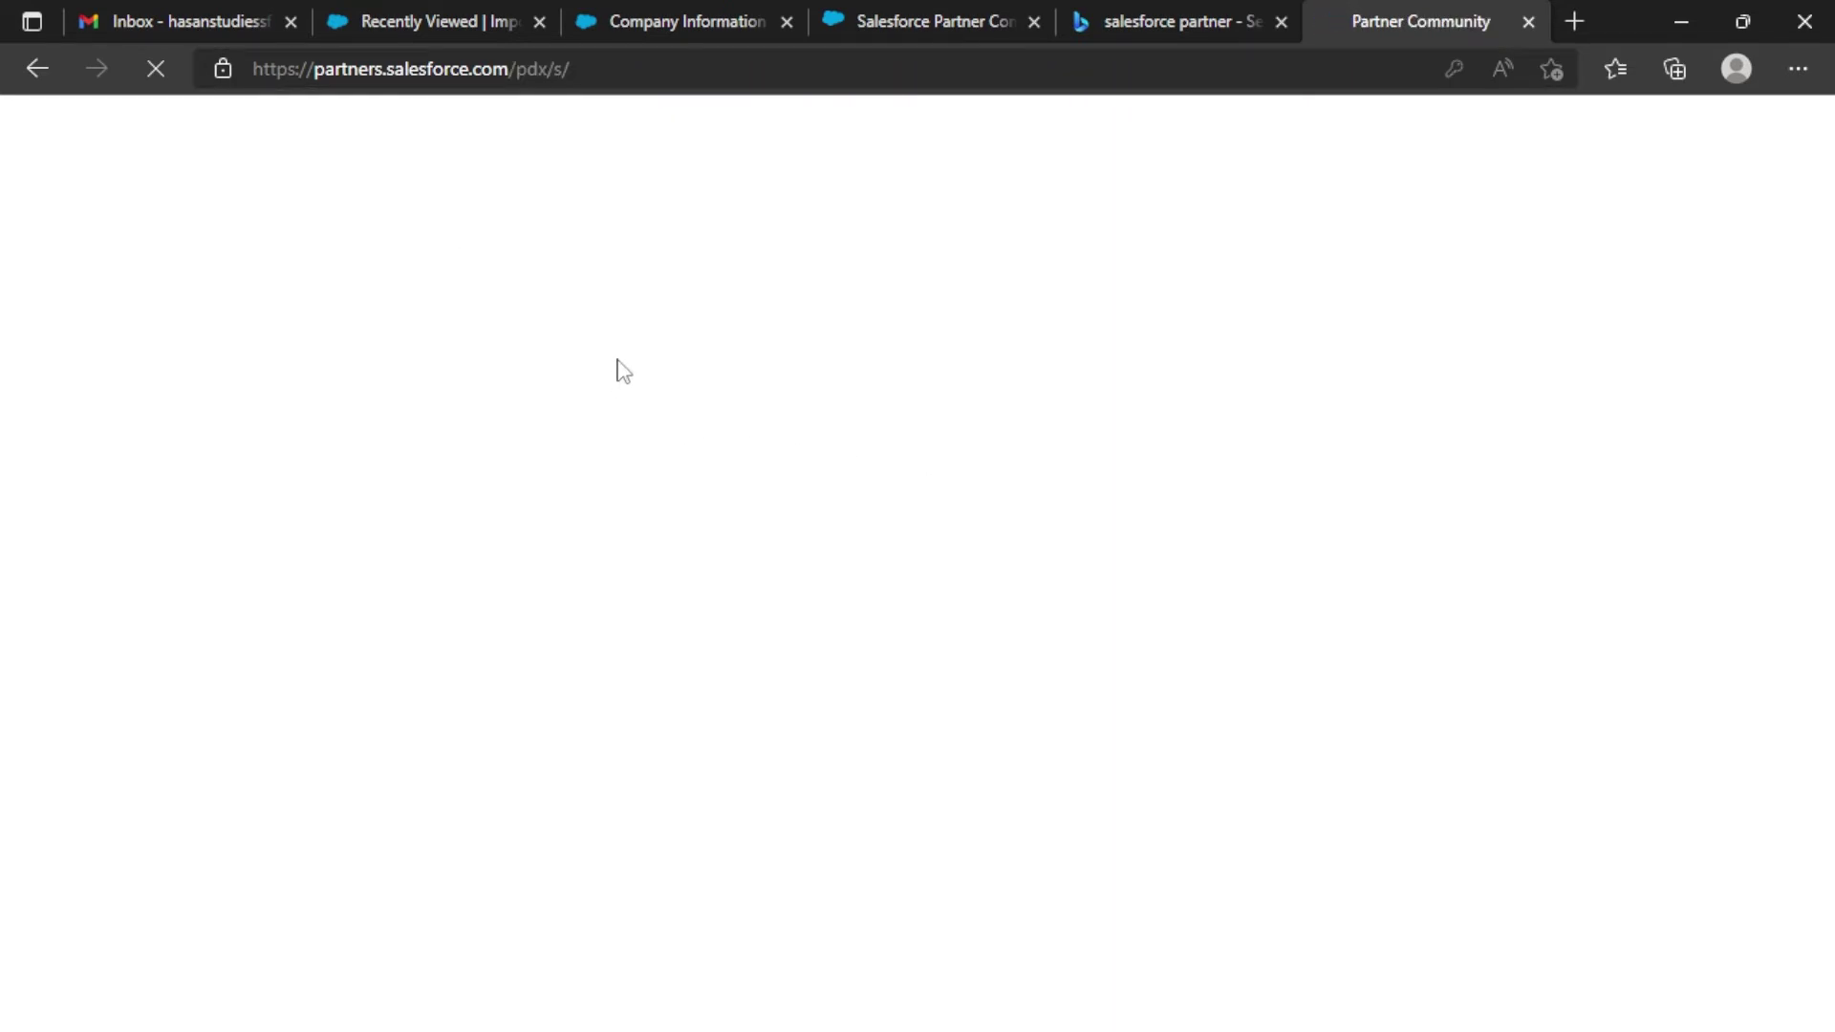
{"action": "left_click_drag", "start_coordinate": [570, 69], "coordinate": [529, 68]}
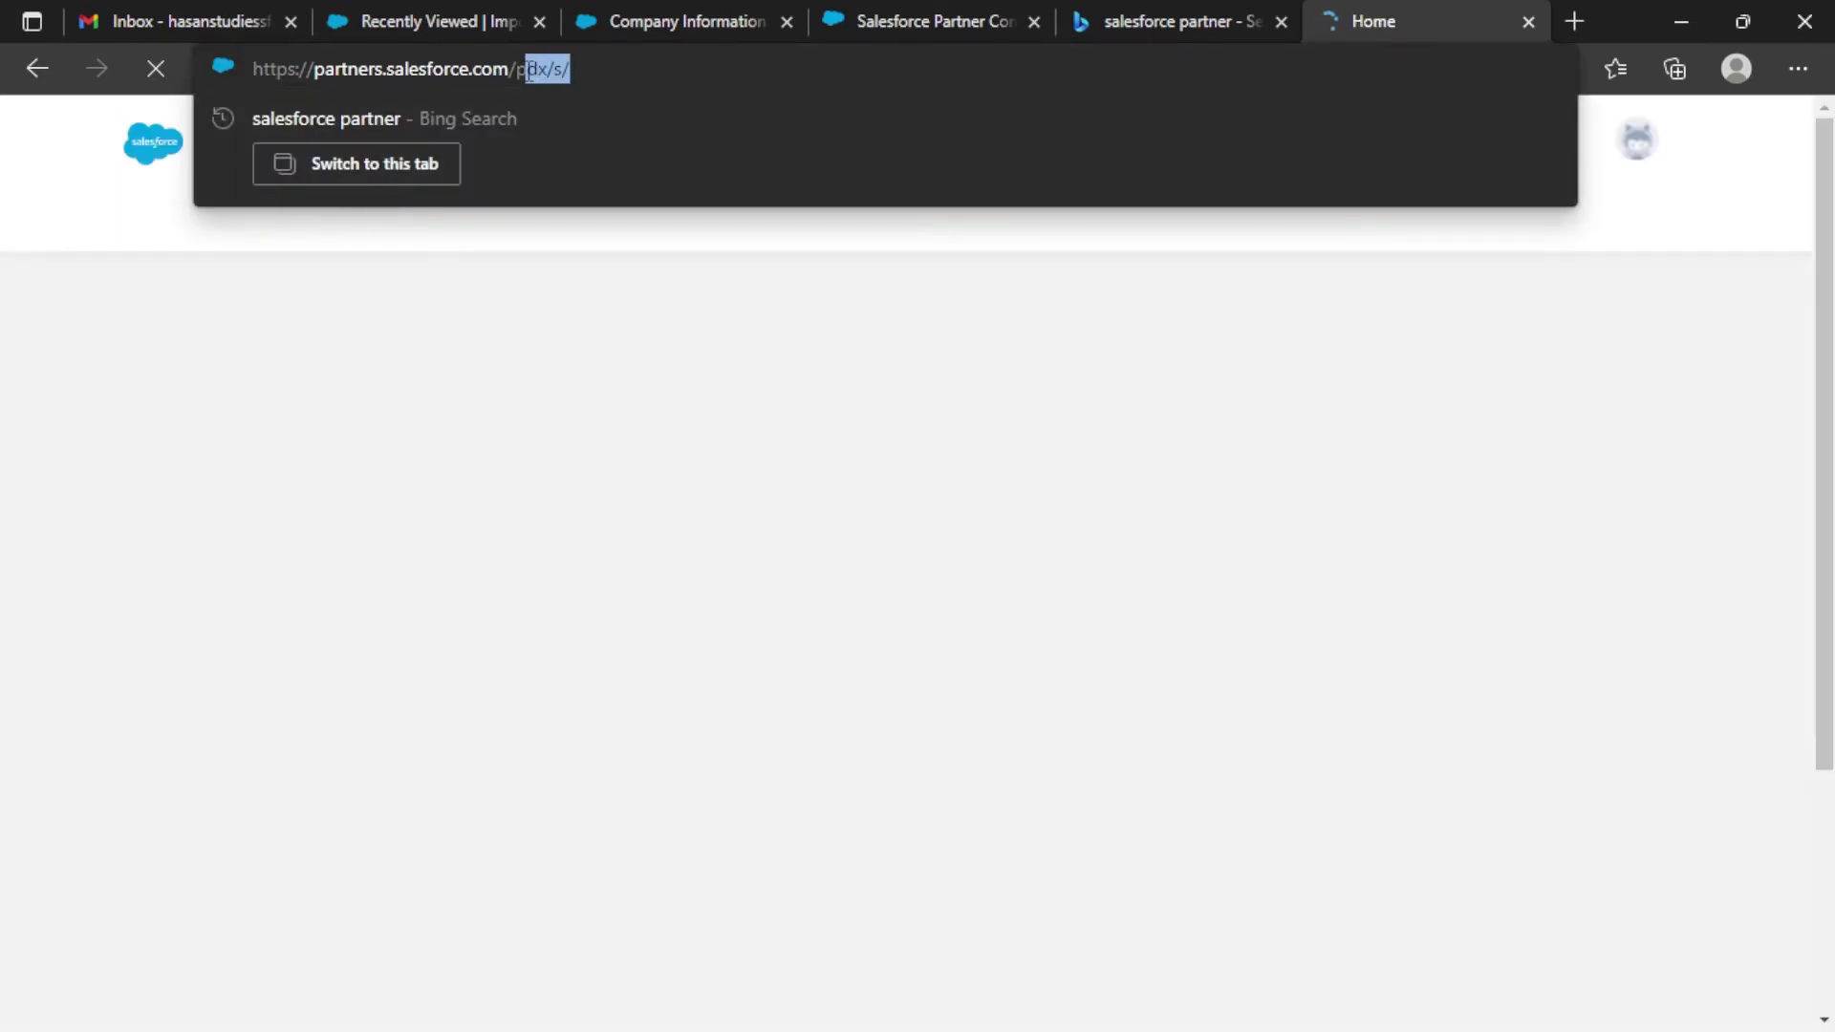
{"action": "left_click", "coordinate": [229, 361]}
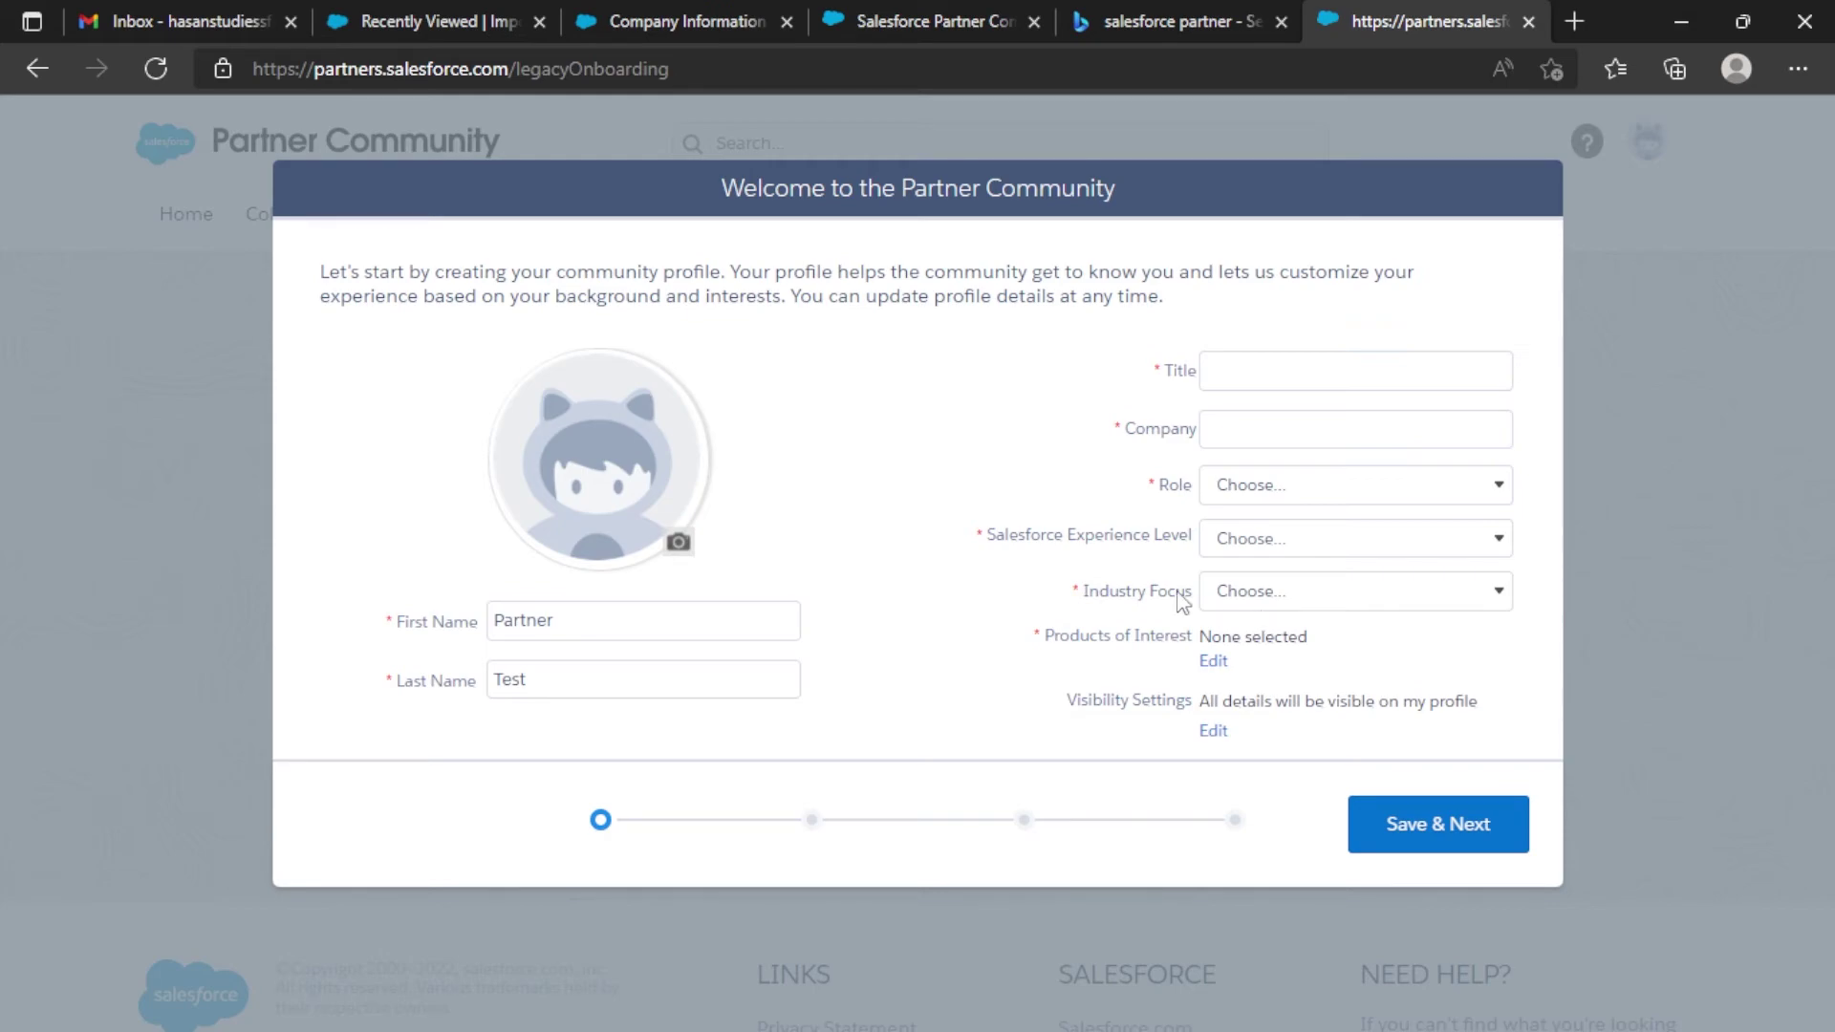
Fill the profile with Title Mr, Role Administrator, Beginner experience and Communications industry focus.
{"action": "left_click", "coordinate": [1330, 383]}
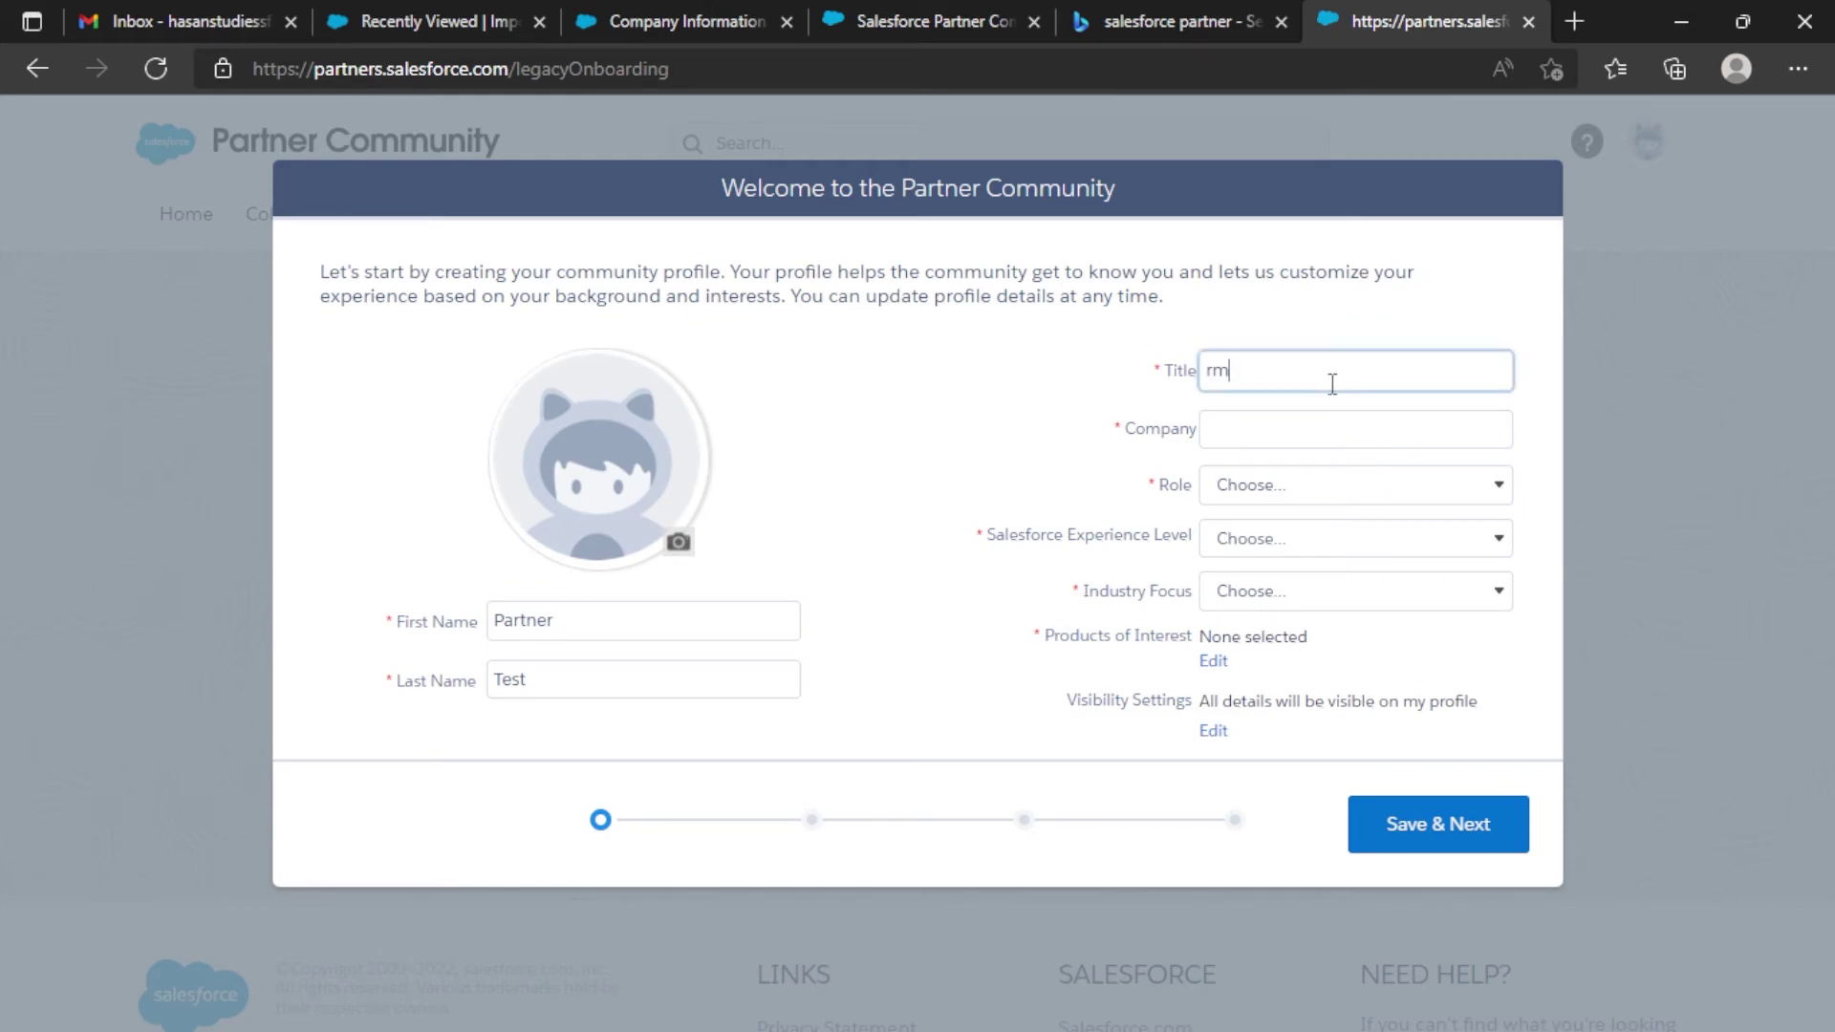
{"action": "type", "text": "Mr"}
{"action": "key", "text": "Tab"}
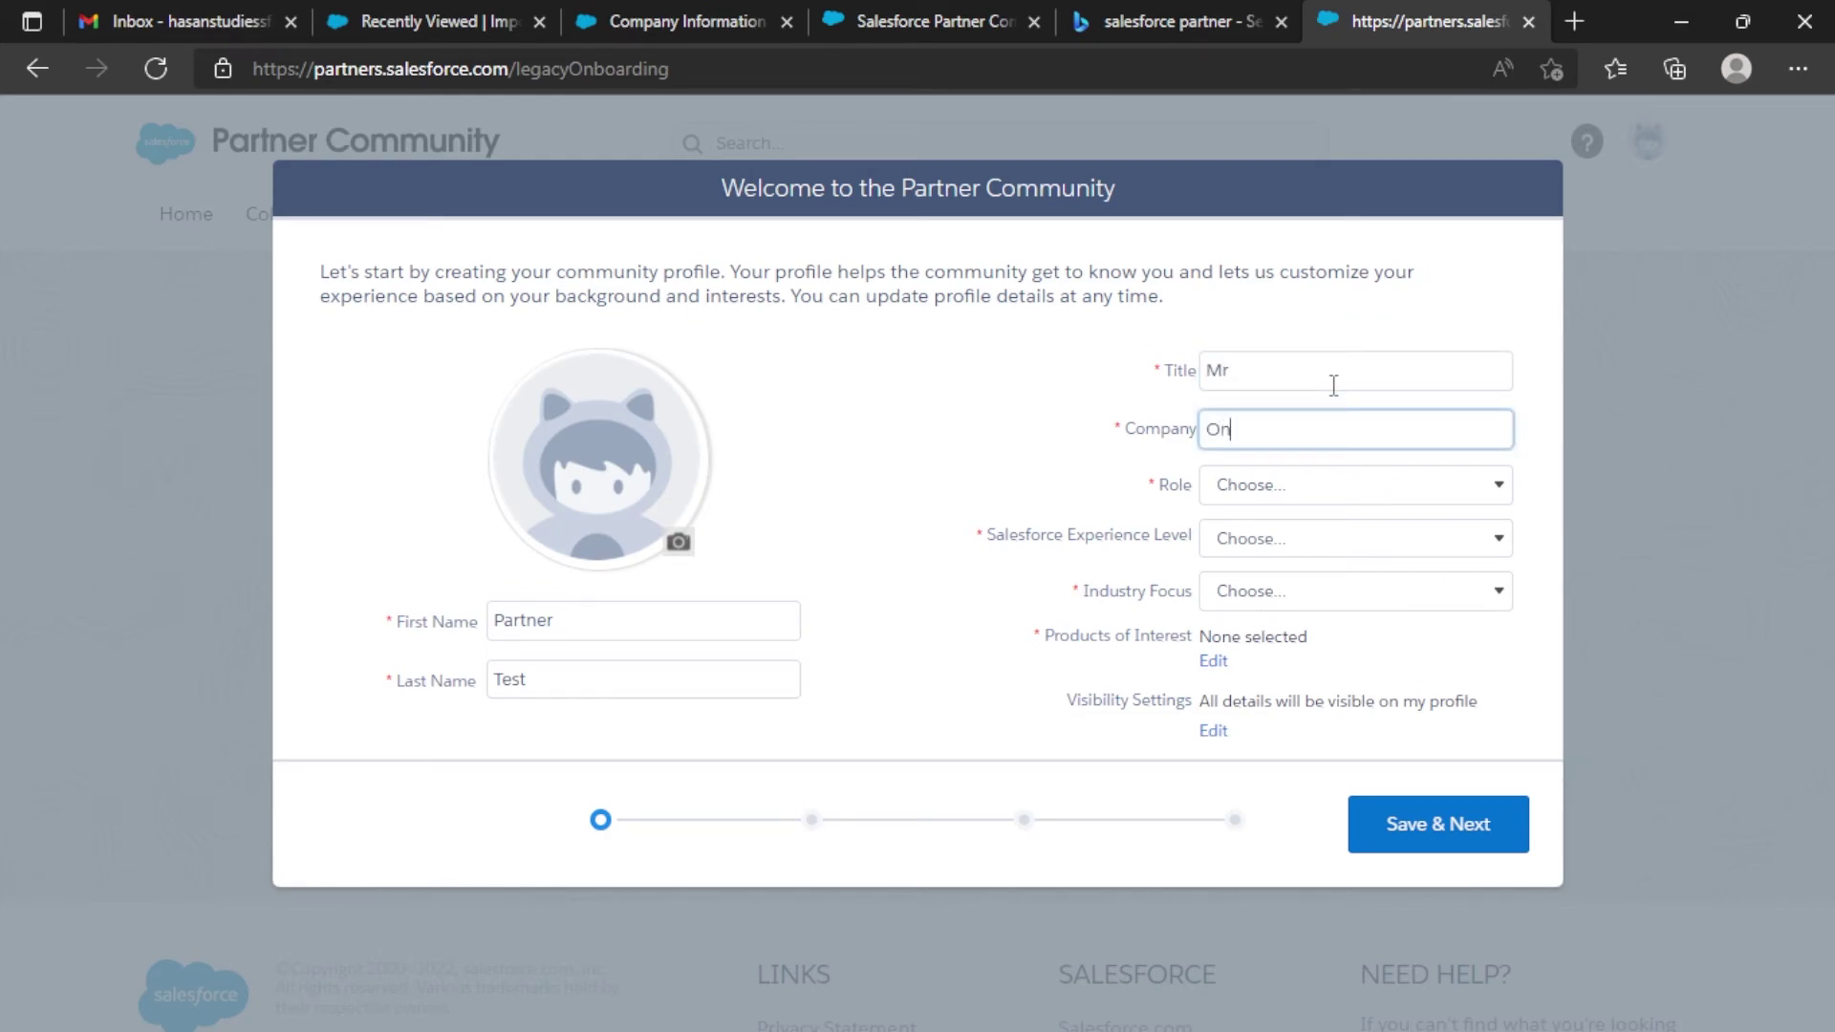
{"action": "left_click", "coordinate": [1309, 485]}
{"action": "left_click", "coordinate": [1271, 532]}
{"action": "left_click", "coordinate": [1270, 547]}
{"action": "left_click", "coordinate": [1271, 598]}
{"action": "left_click", "coordinate": [1301, 597]}
{"action": "left_click", "coordinate": [1284, 674]}
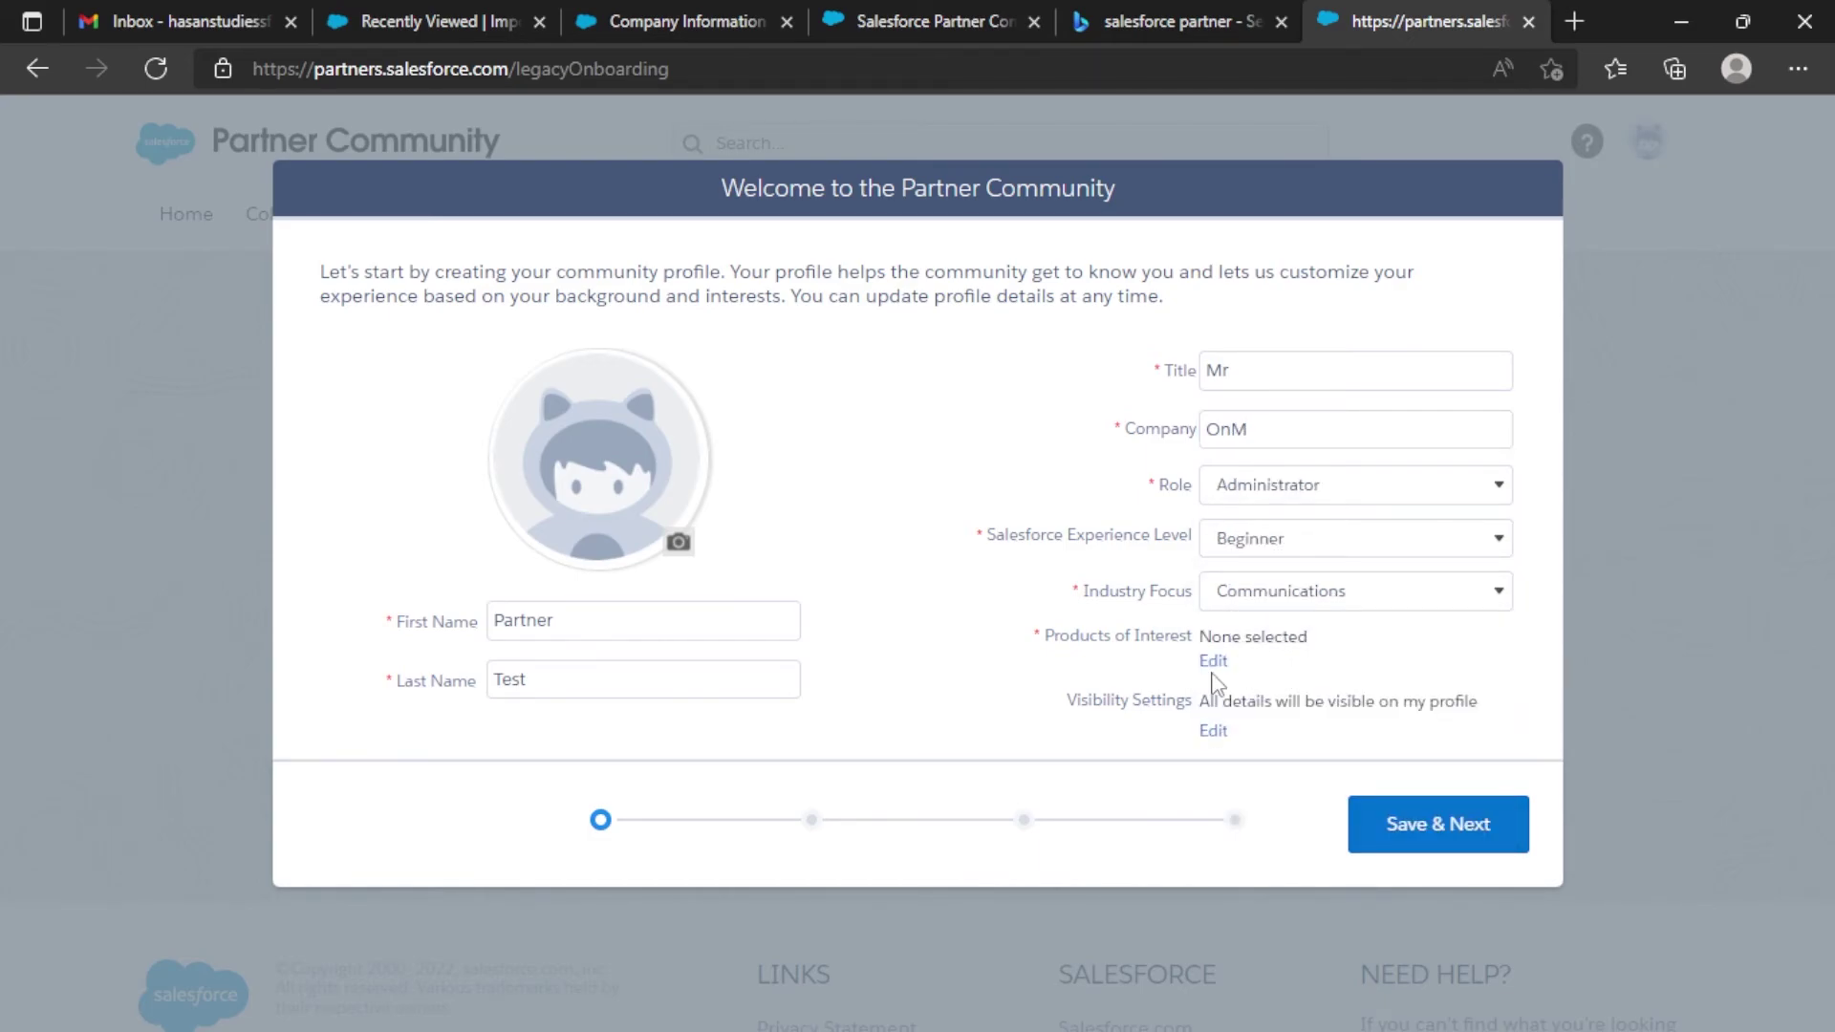
Add Analytics and Industries as products of interest, save, and skip through the remaining onboarding steps.
{"action": "left_click", "coordinate": [1212, 662]}
{"action": "left_click", "coordinate": [711, 554]}
{"action": "left_click", "coordinate": [710, 596]}
{"action": "left_click", "coordinate": [1108, 851]}
{"action": "left_click", "coordinate": [1457, 836]}
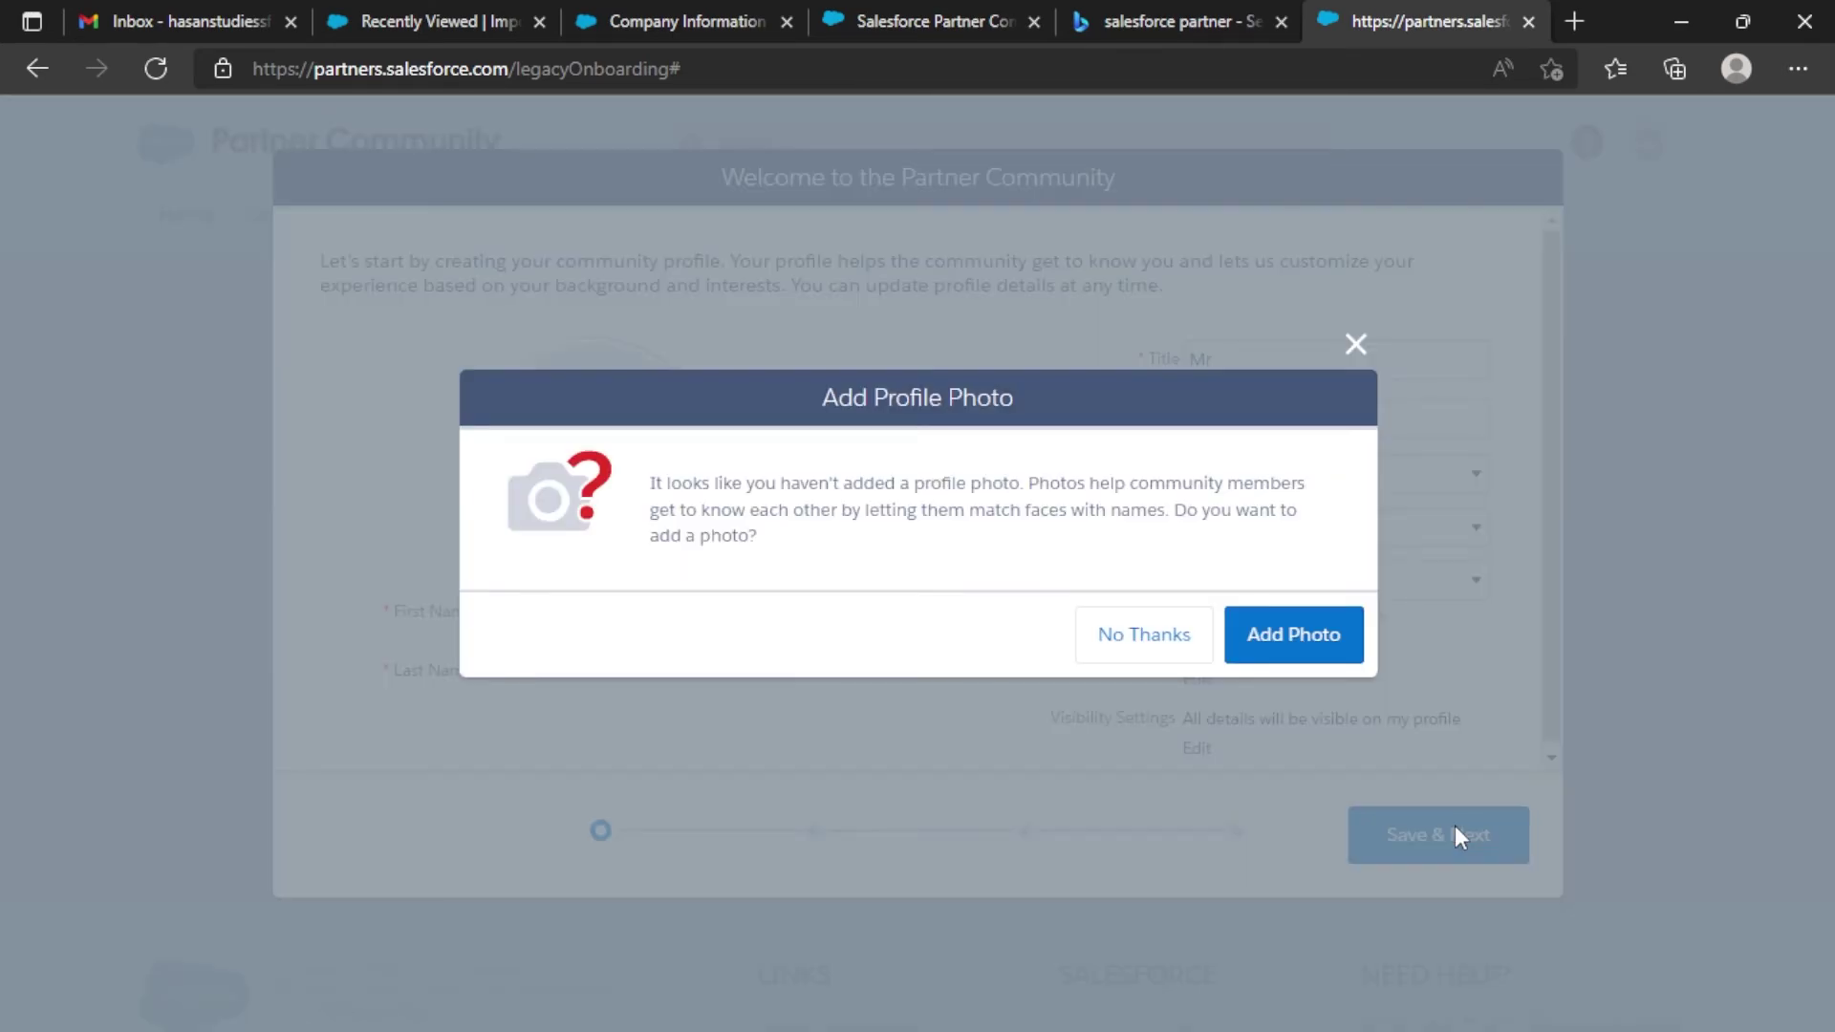
{"action": "left_click", "coordinate": [1182, 658]}
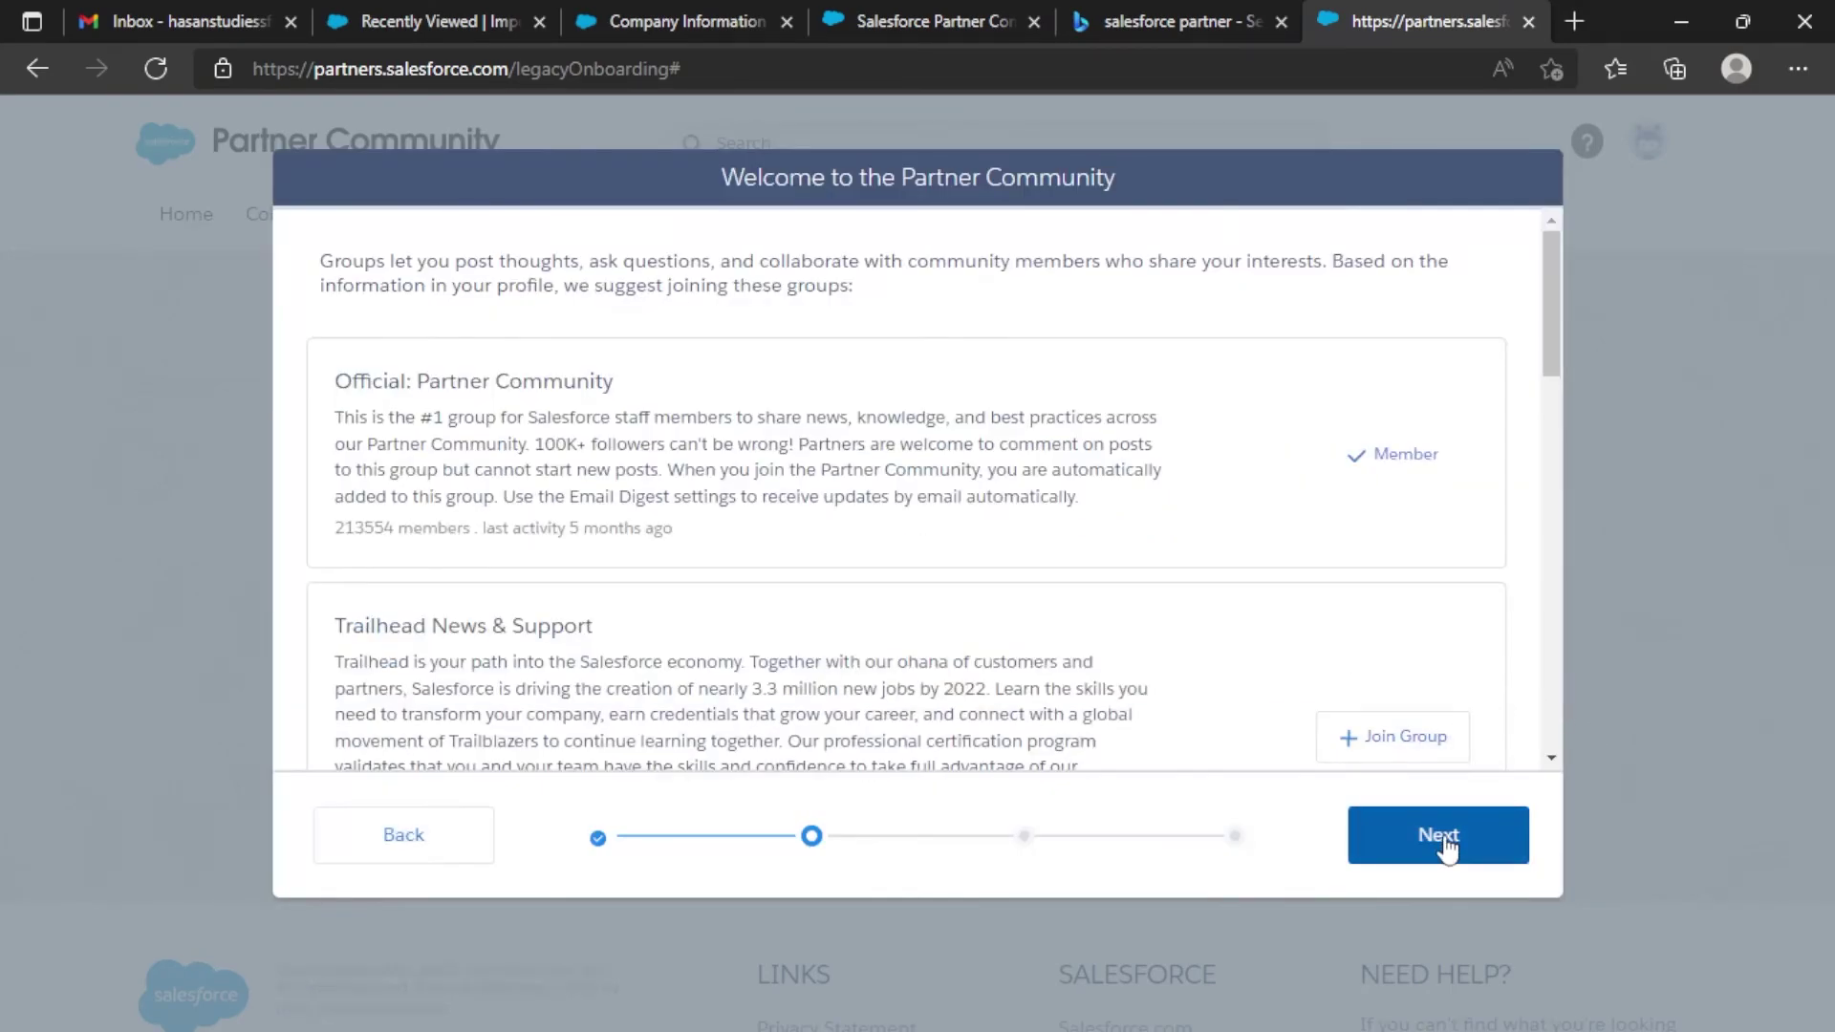
{"action": "left_click", "coordinate": [1447, 844]}
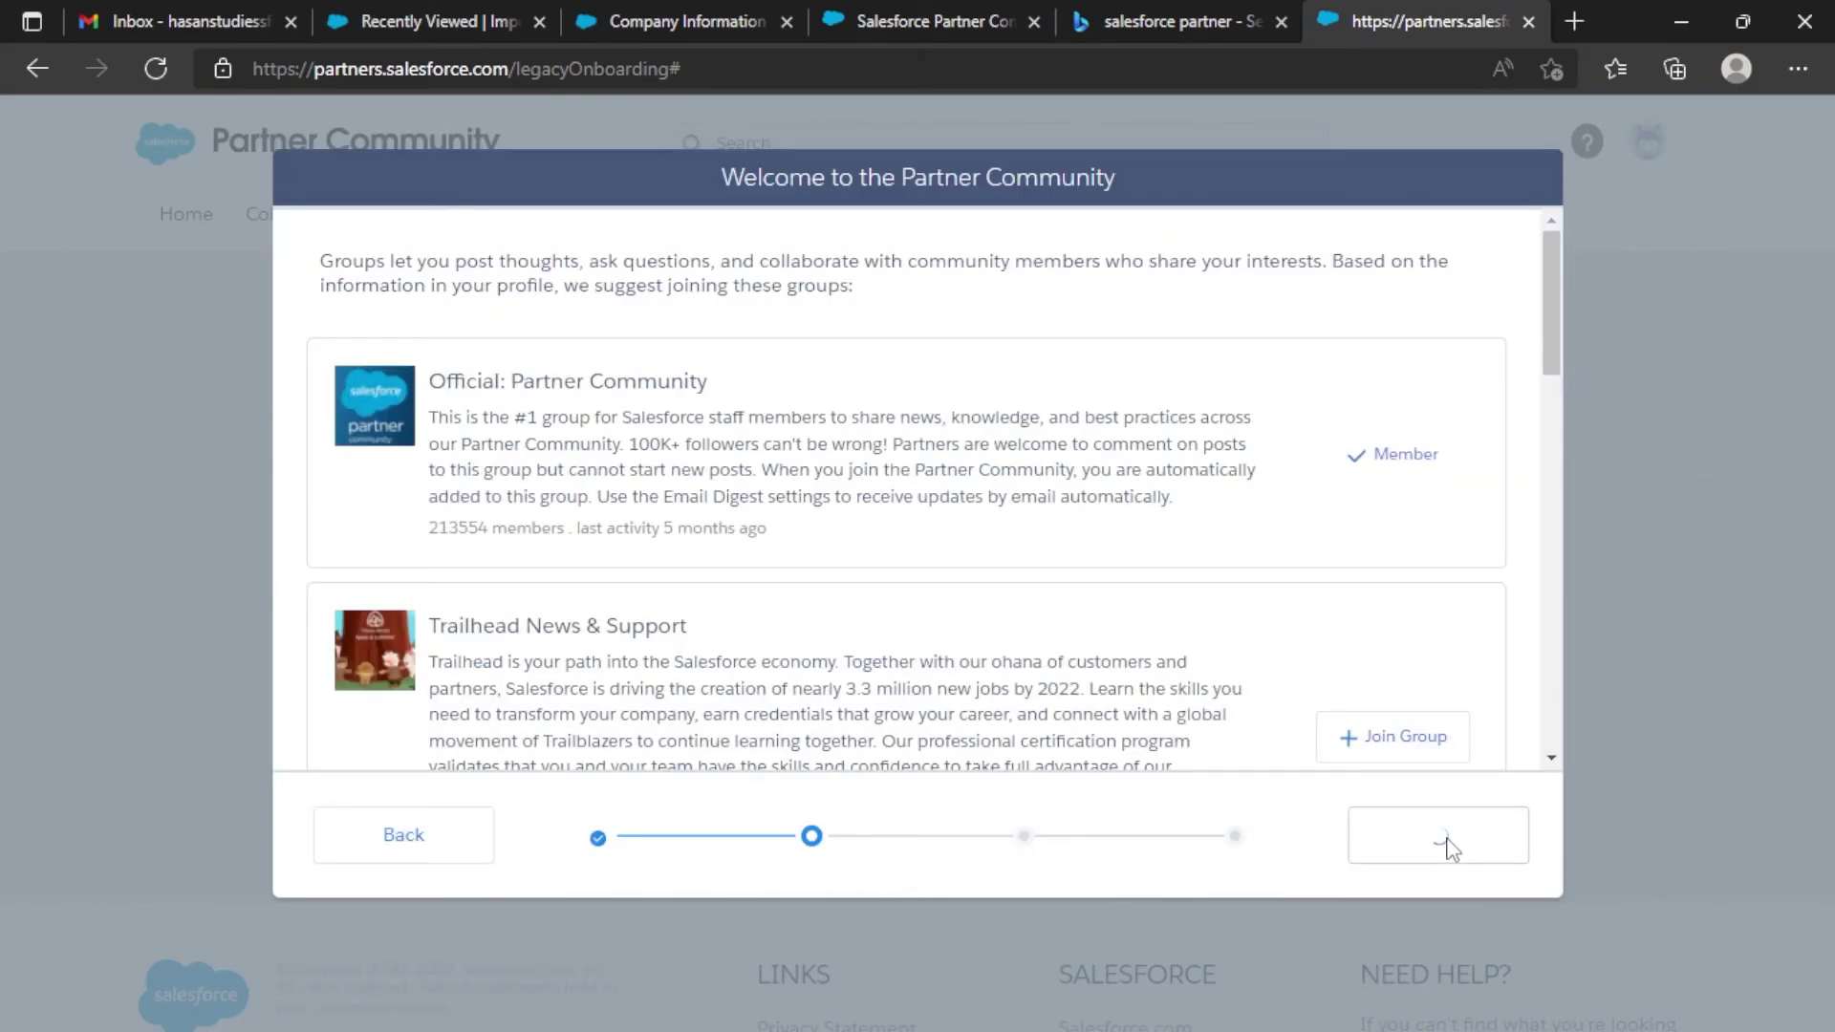
{"action": "left_click", "coordinate": [1454, 808]}
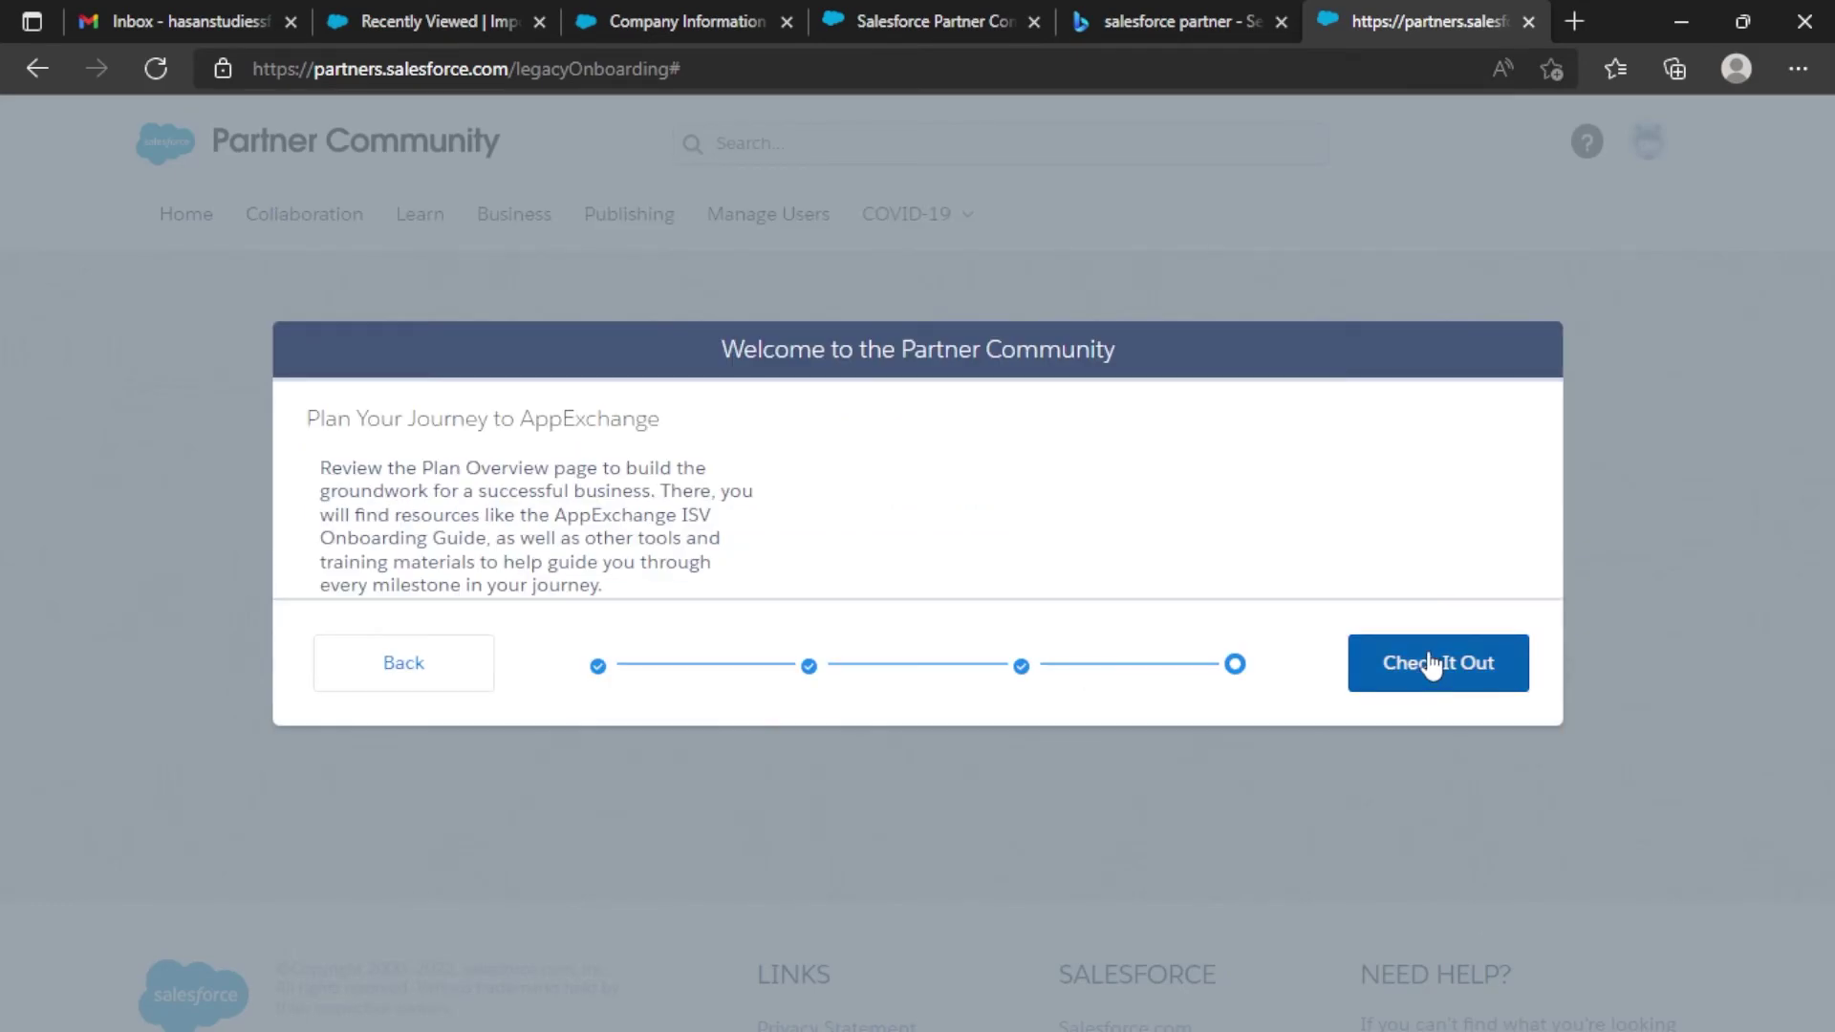
{"action": "left_click", "coordinate": [1433, 666]}
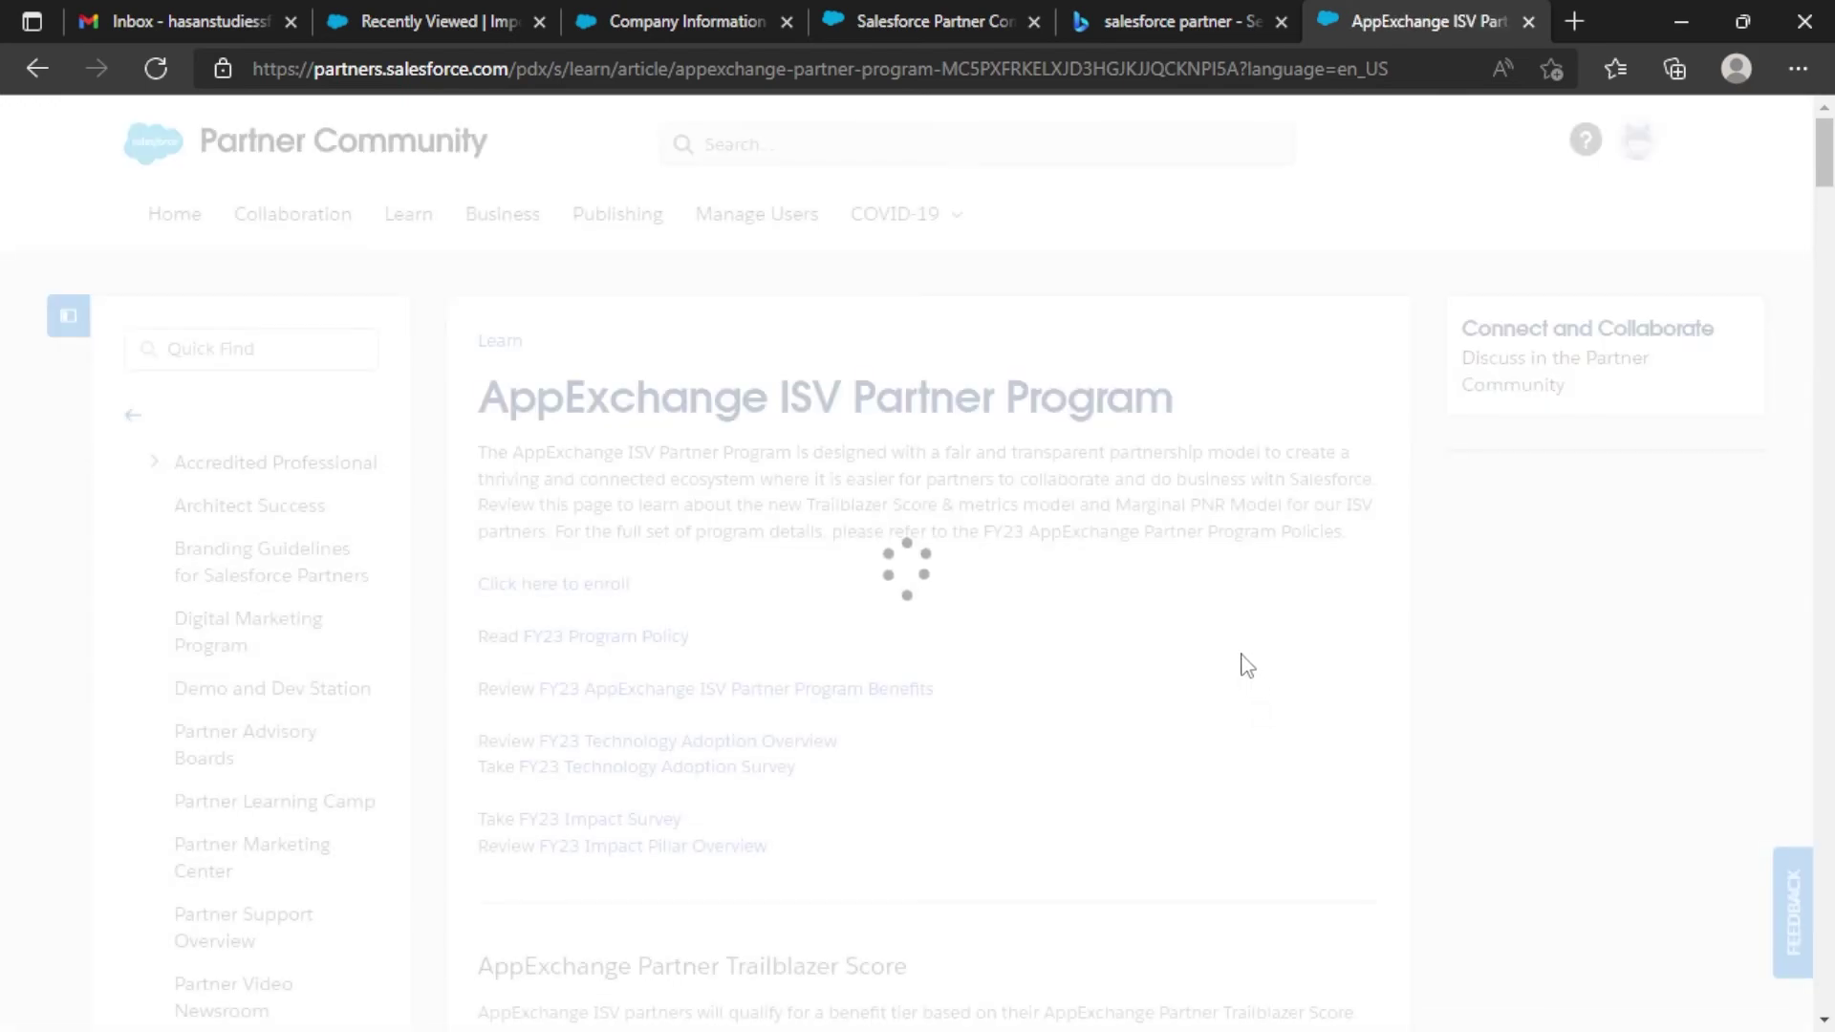
Go to Publishing in the top navigation and open its Organizations tab.
{"action": "scroll", "coordinate": [1147, 606], "scroll_direction": "down", "scroll_amount": 15}
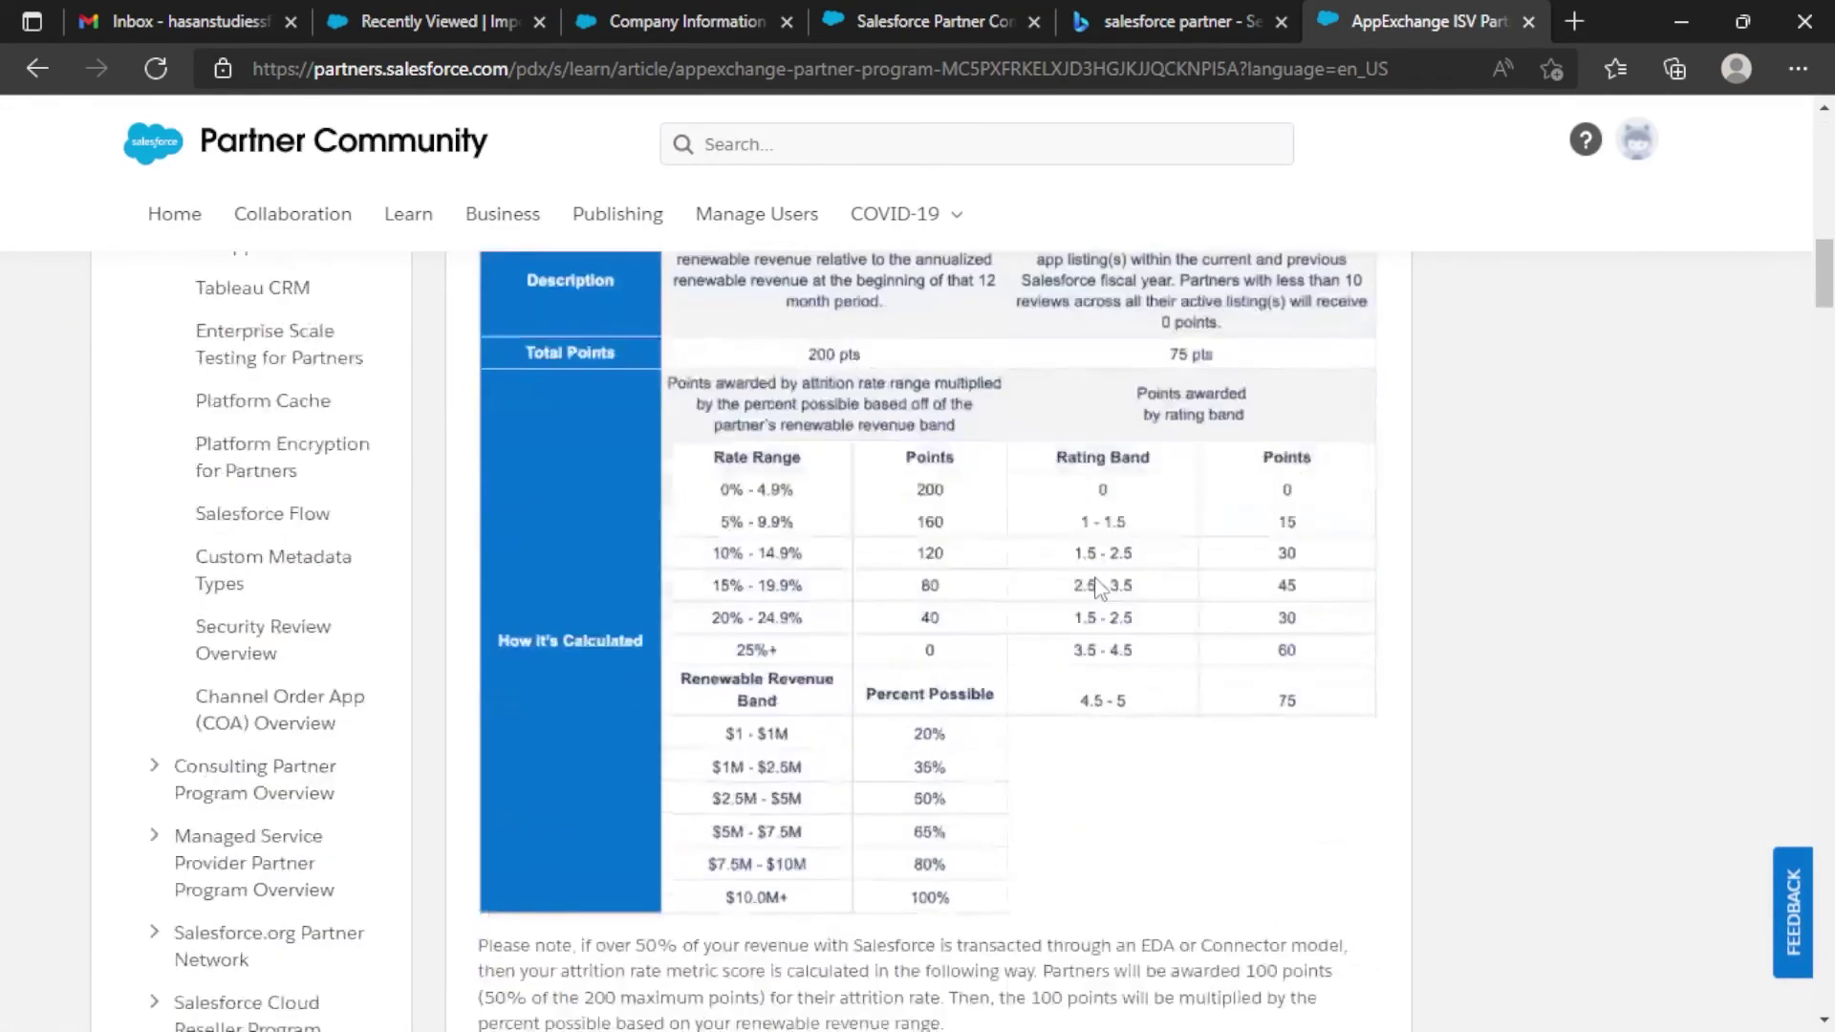
{"action": "scroll", "coordinate": [1123, 650], "scroll_direction": "up", "scroll_amount": 10}
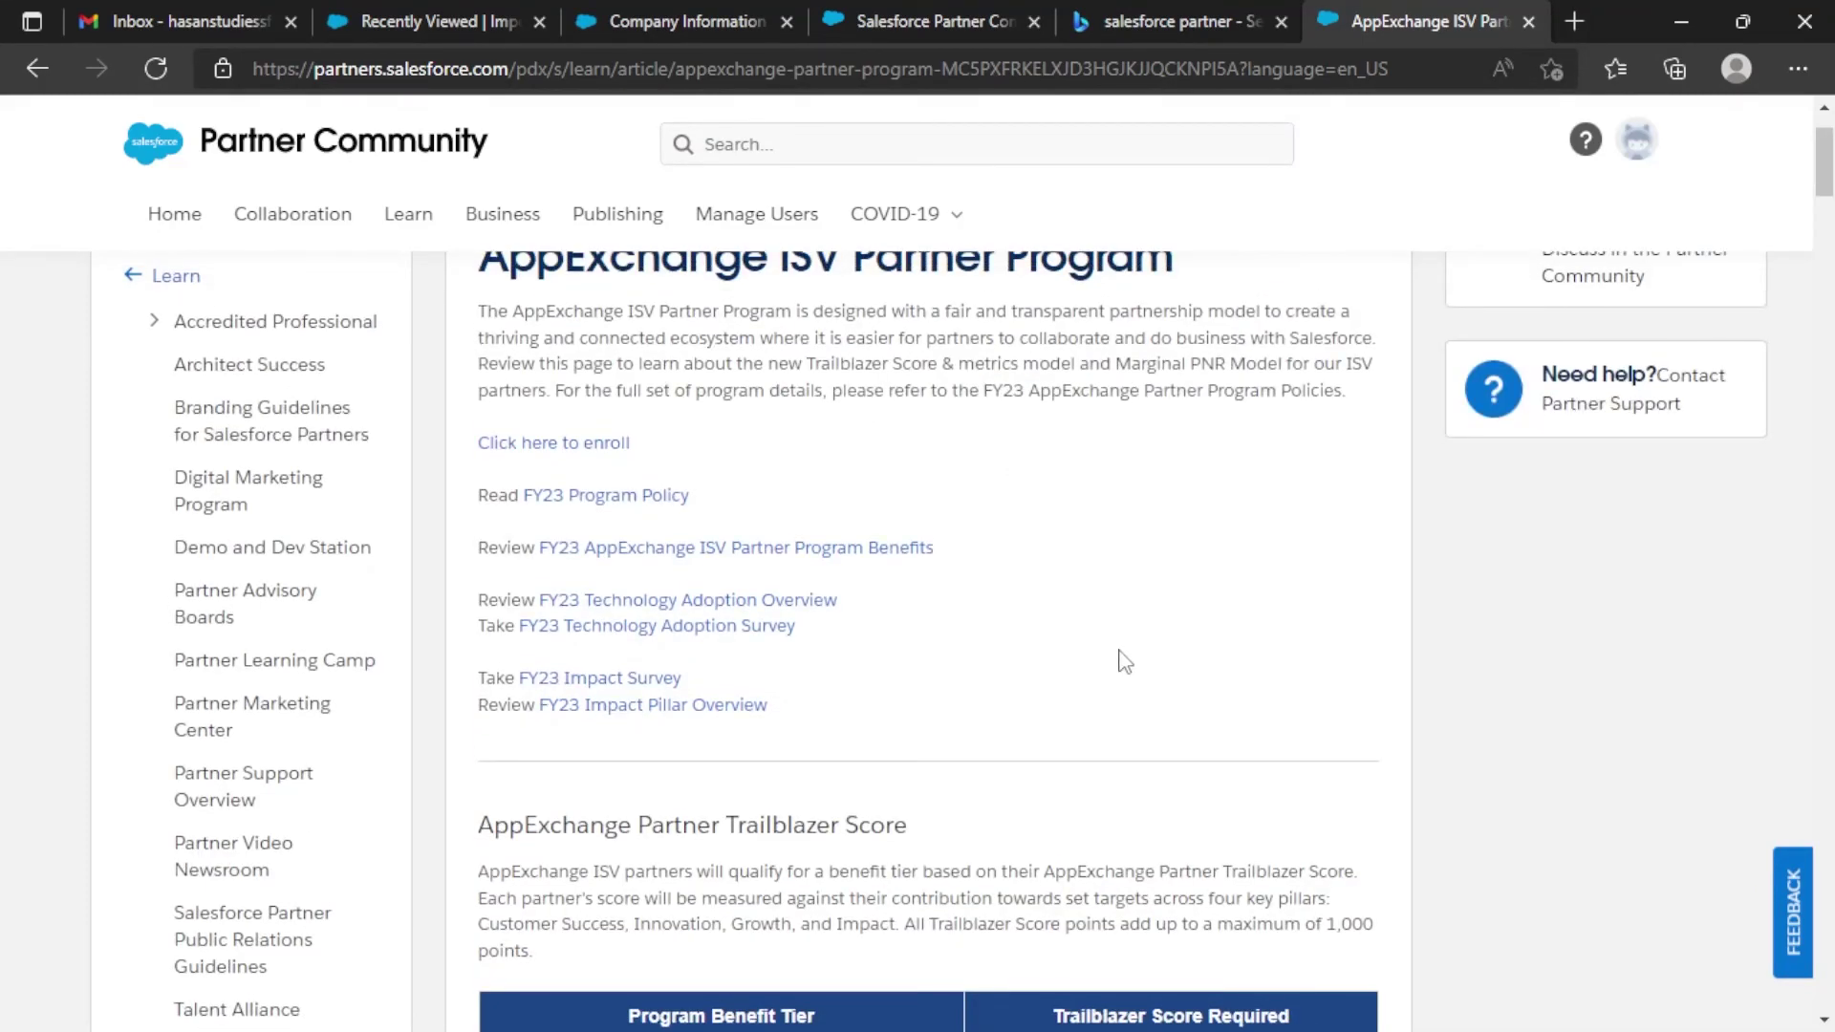
{"action": "scroll", "coordinate": [1112, 675], "scroll_direction": "up", "scroll_amount": 2}
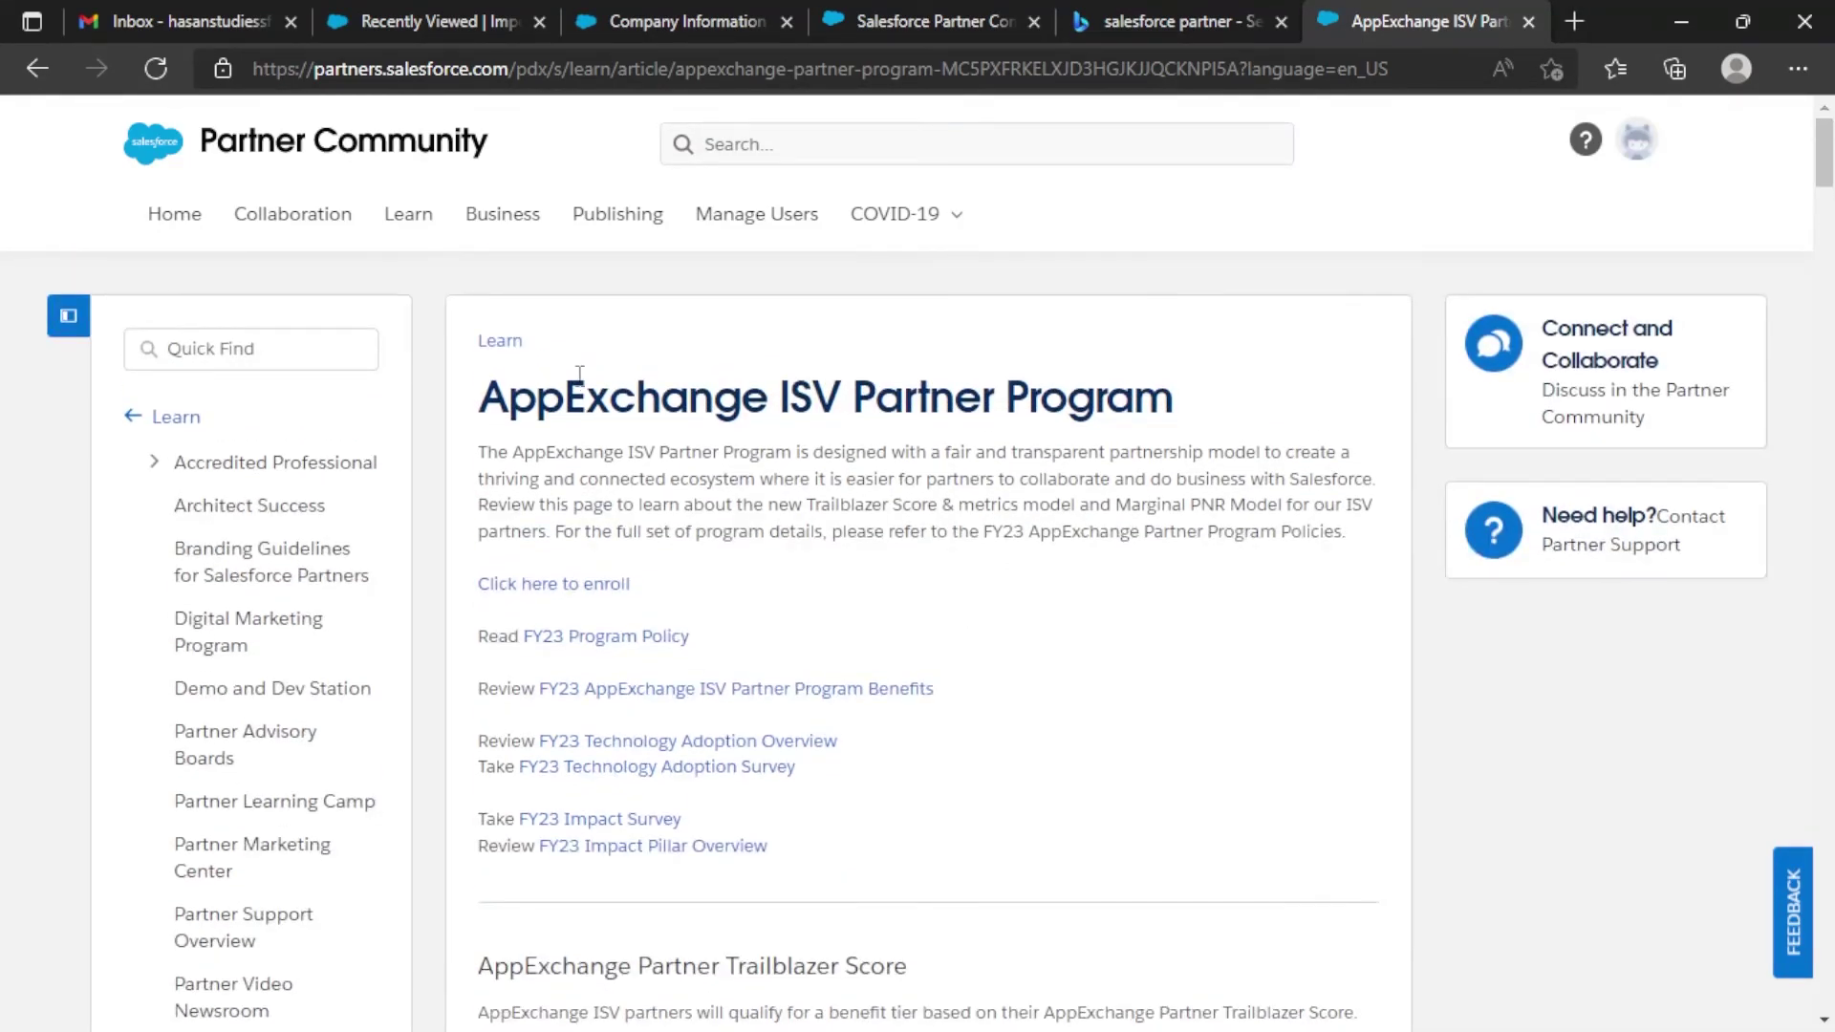
{"action": "left_click", "coordinate": [621, 227]}
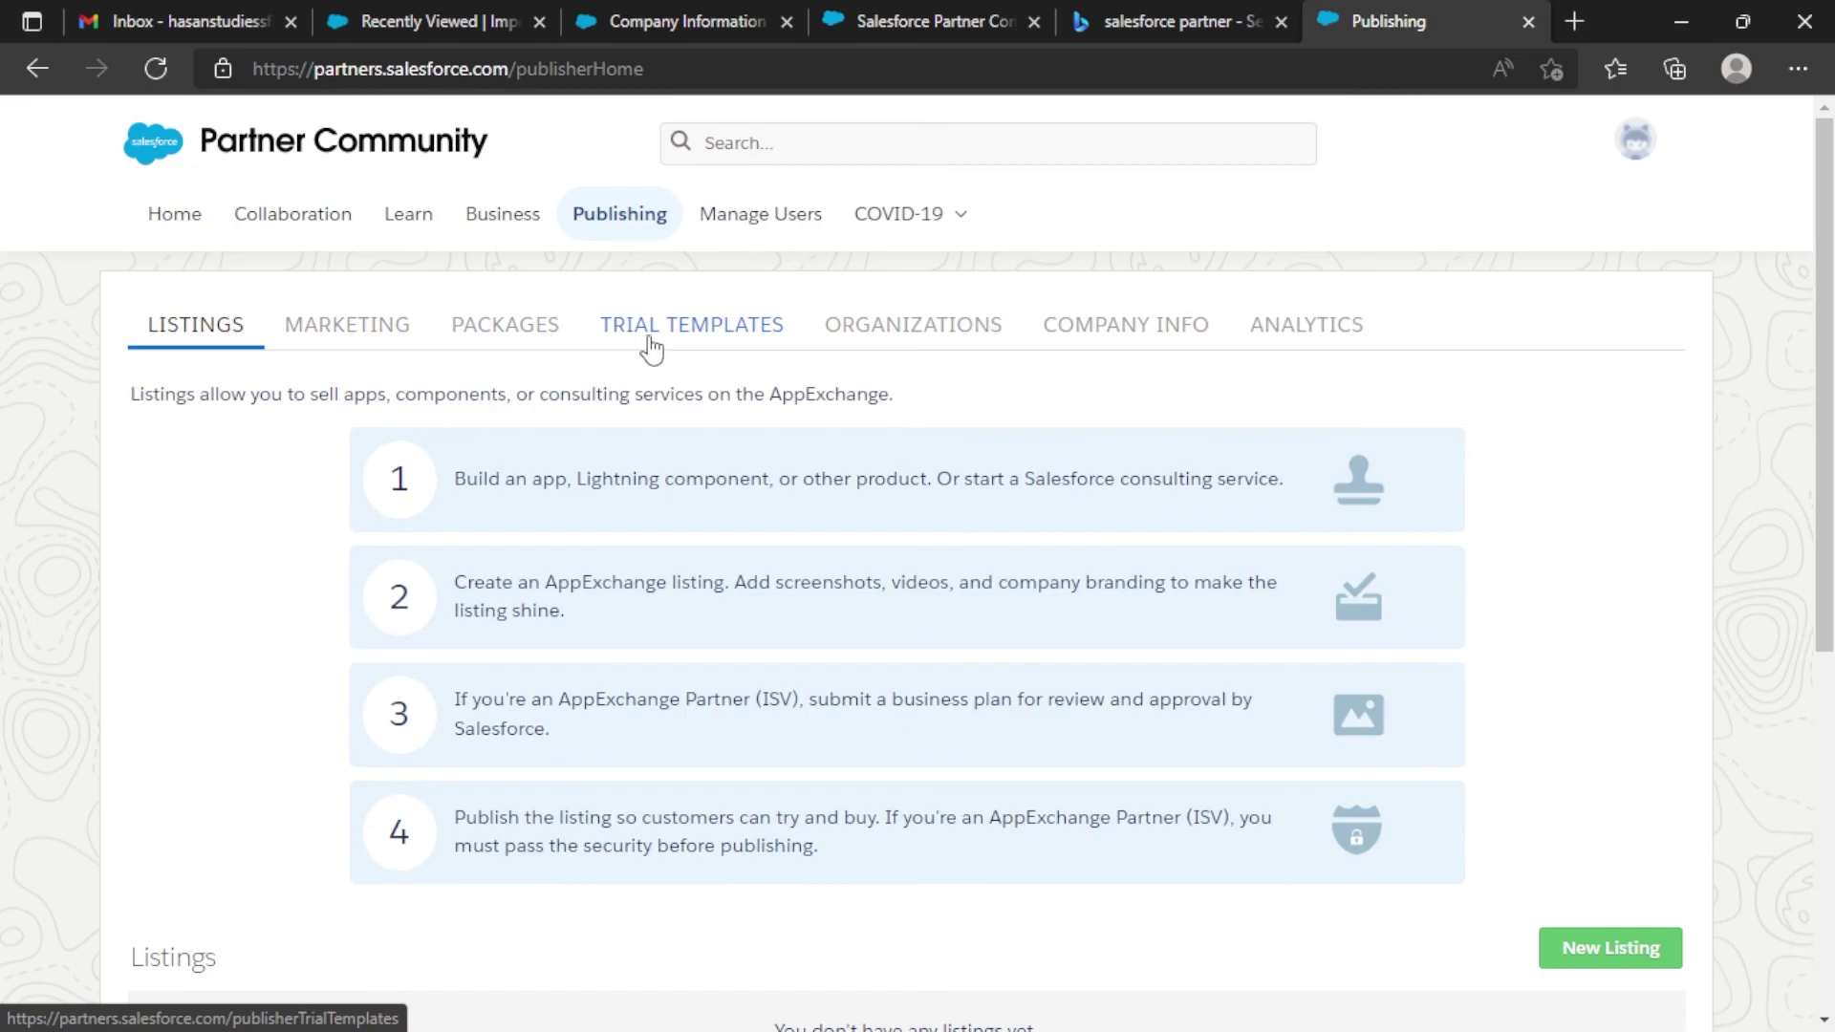
{"action": "left_click", "coordinate": [948, 336]}
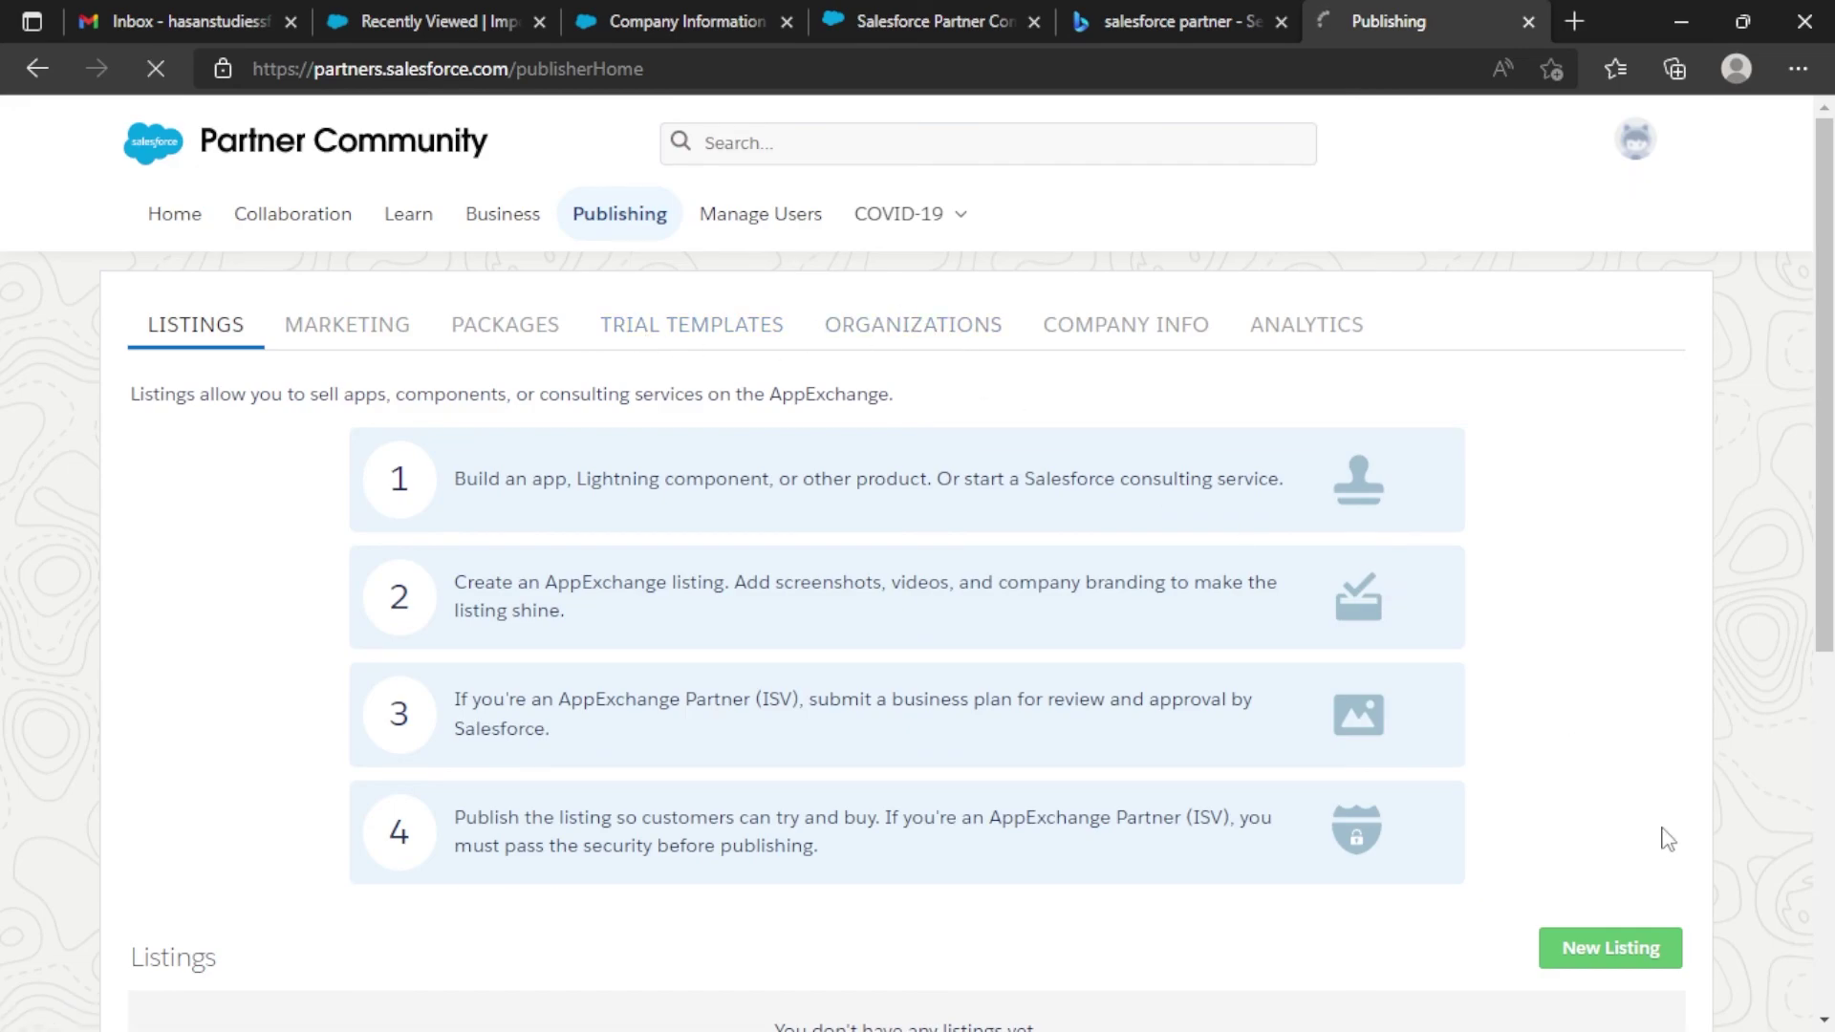
{"action": "scroll", "coordinate": [1289, 567], "scroll_direction": "down", "scroll_amount": 6}
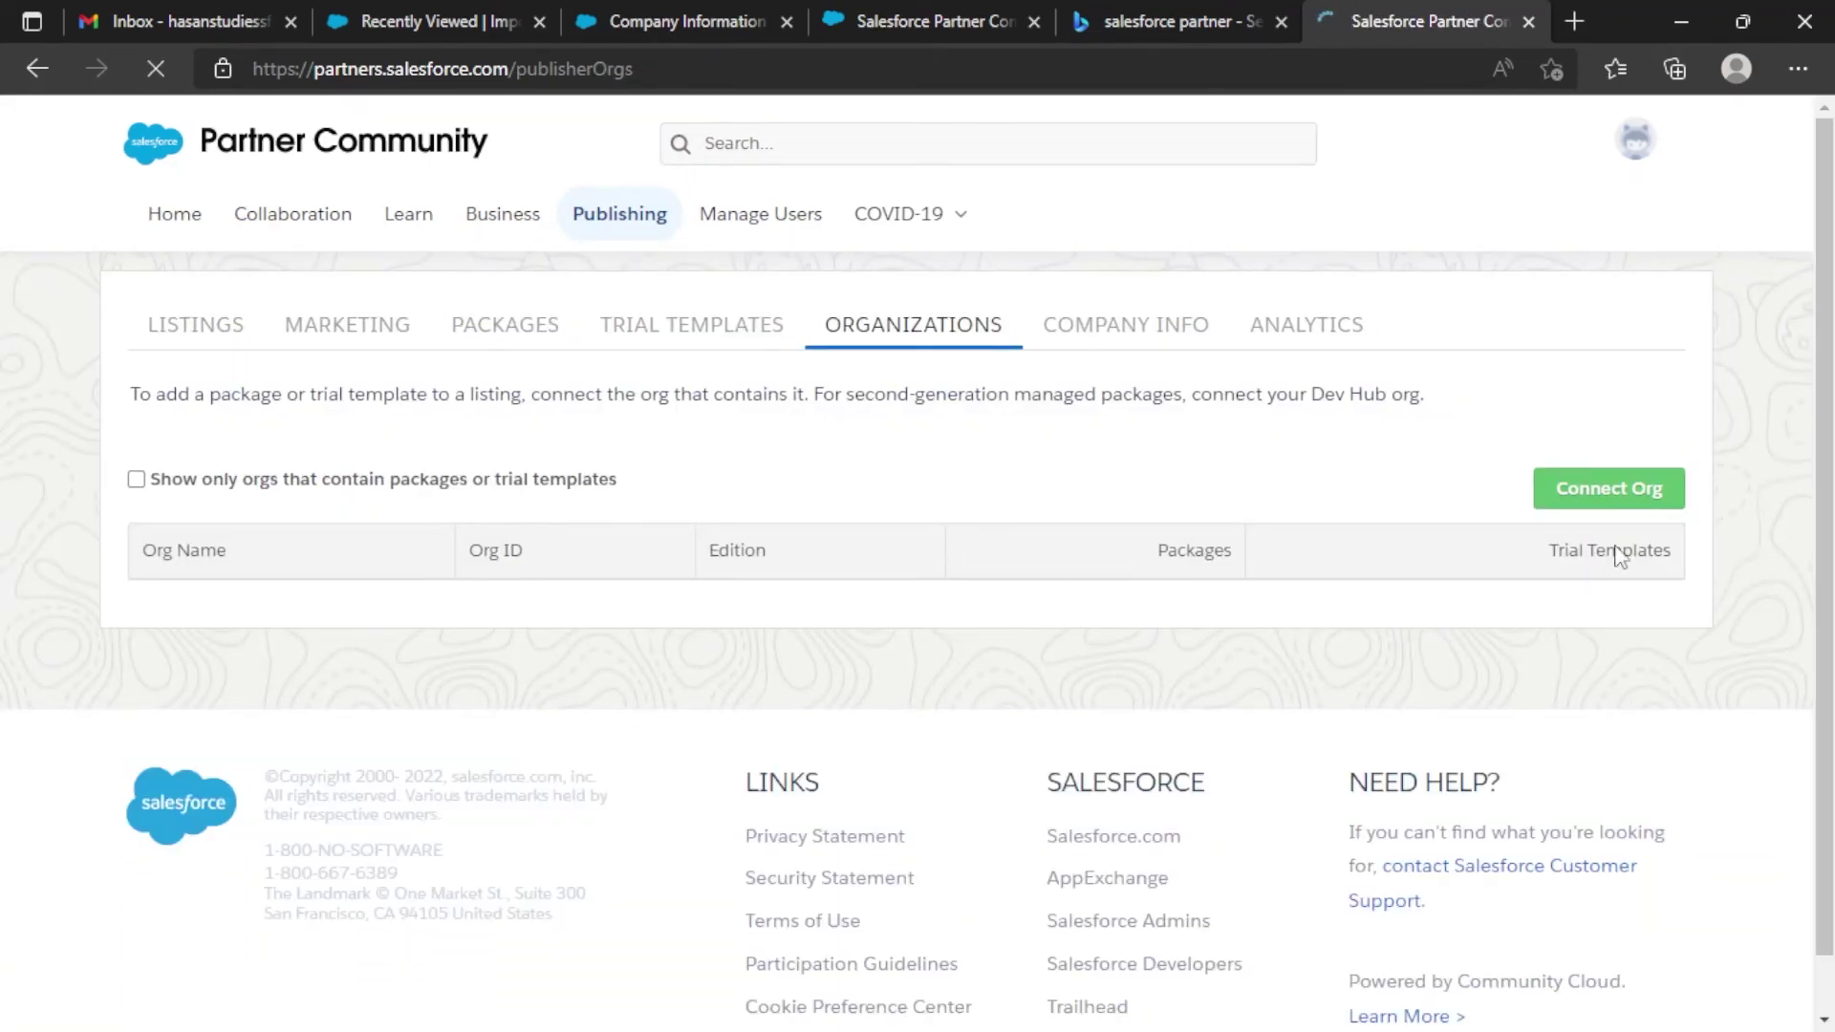